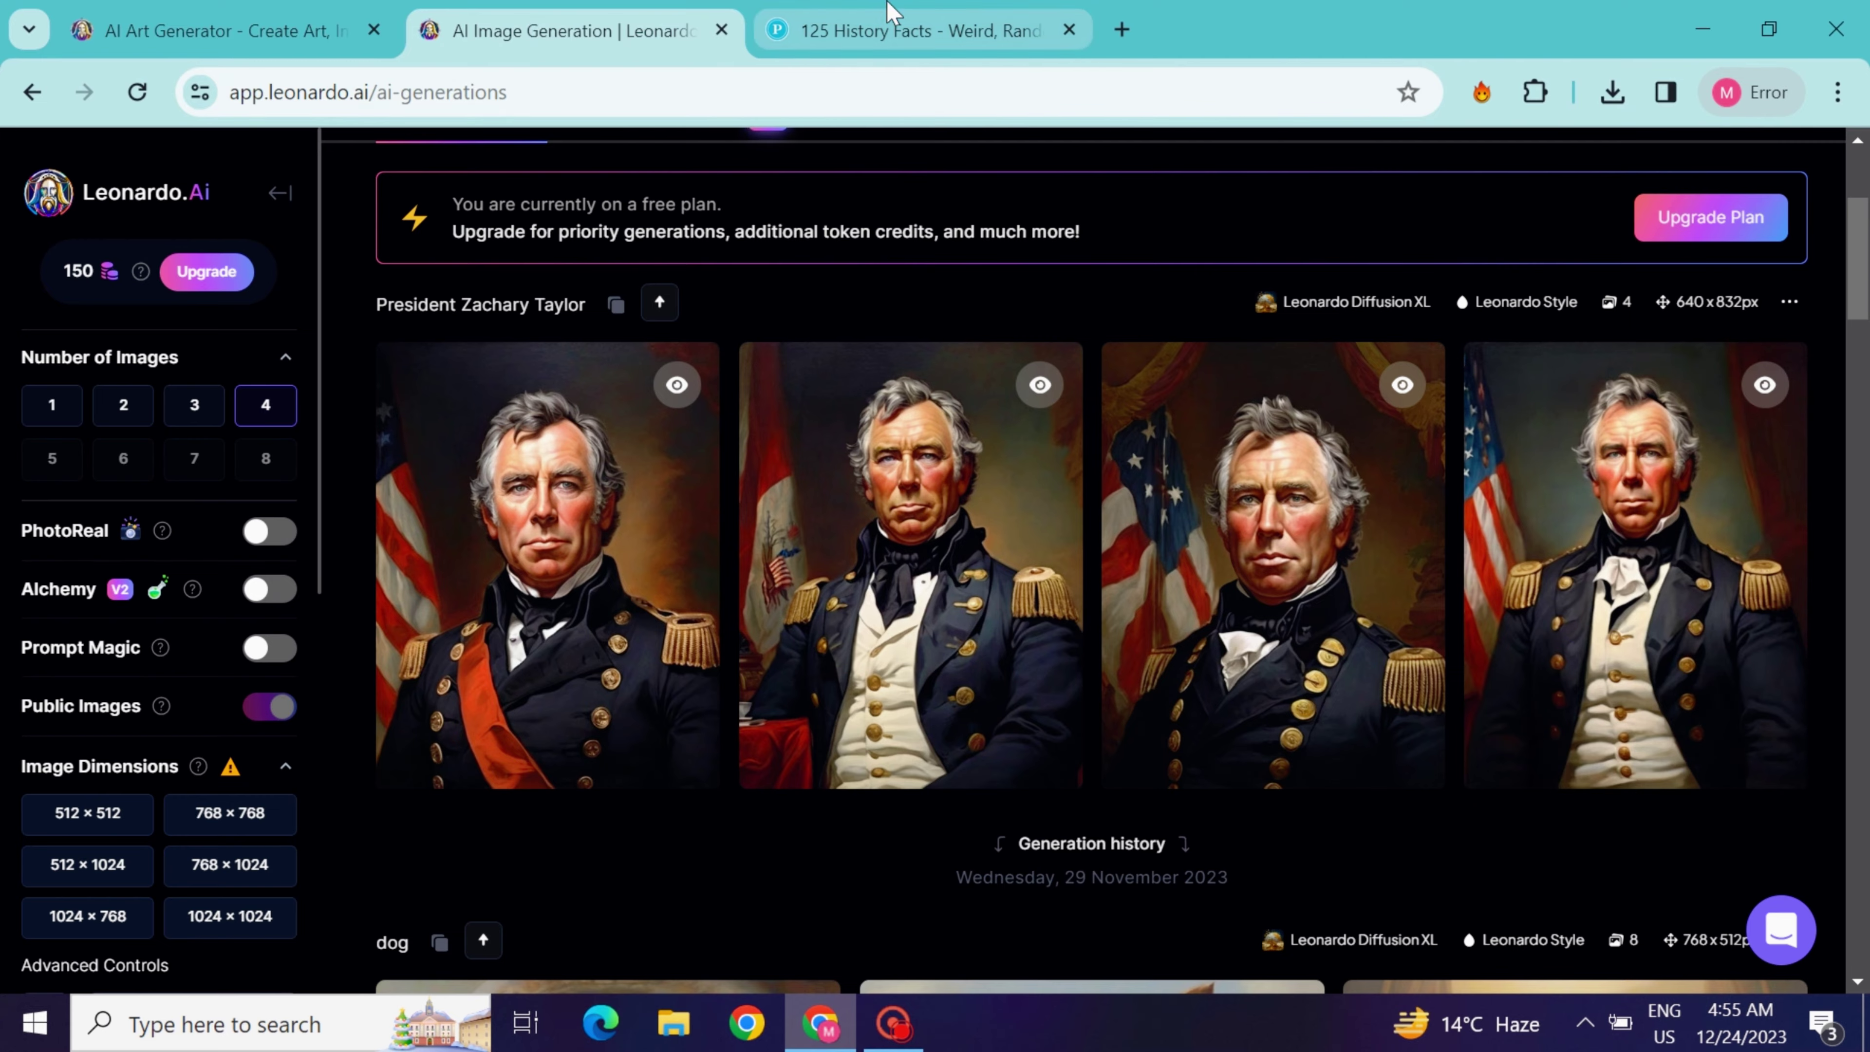
Copy the word "cherry" from fact 13 in the 125 History Facts article.
left_click(891, 22)
double_click(667, 553)
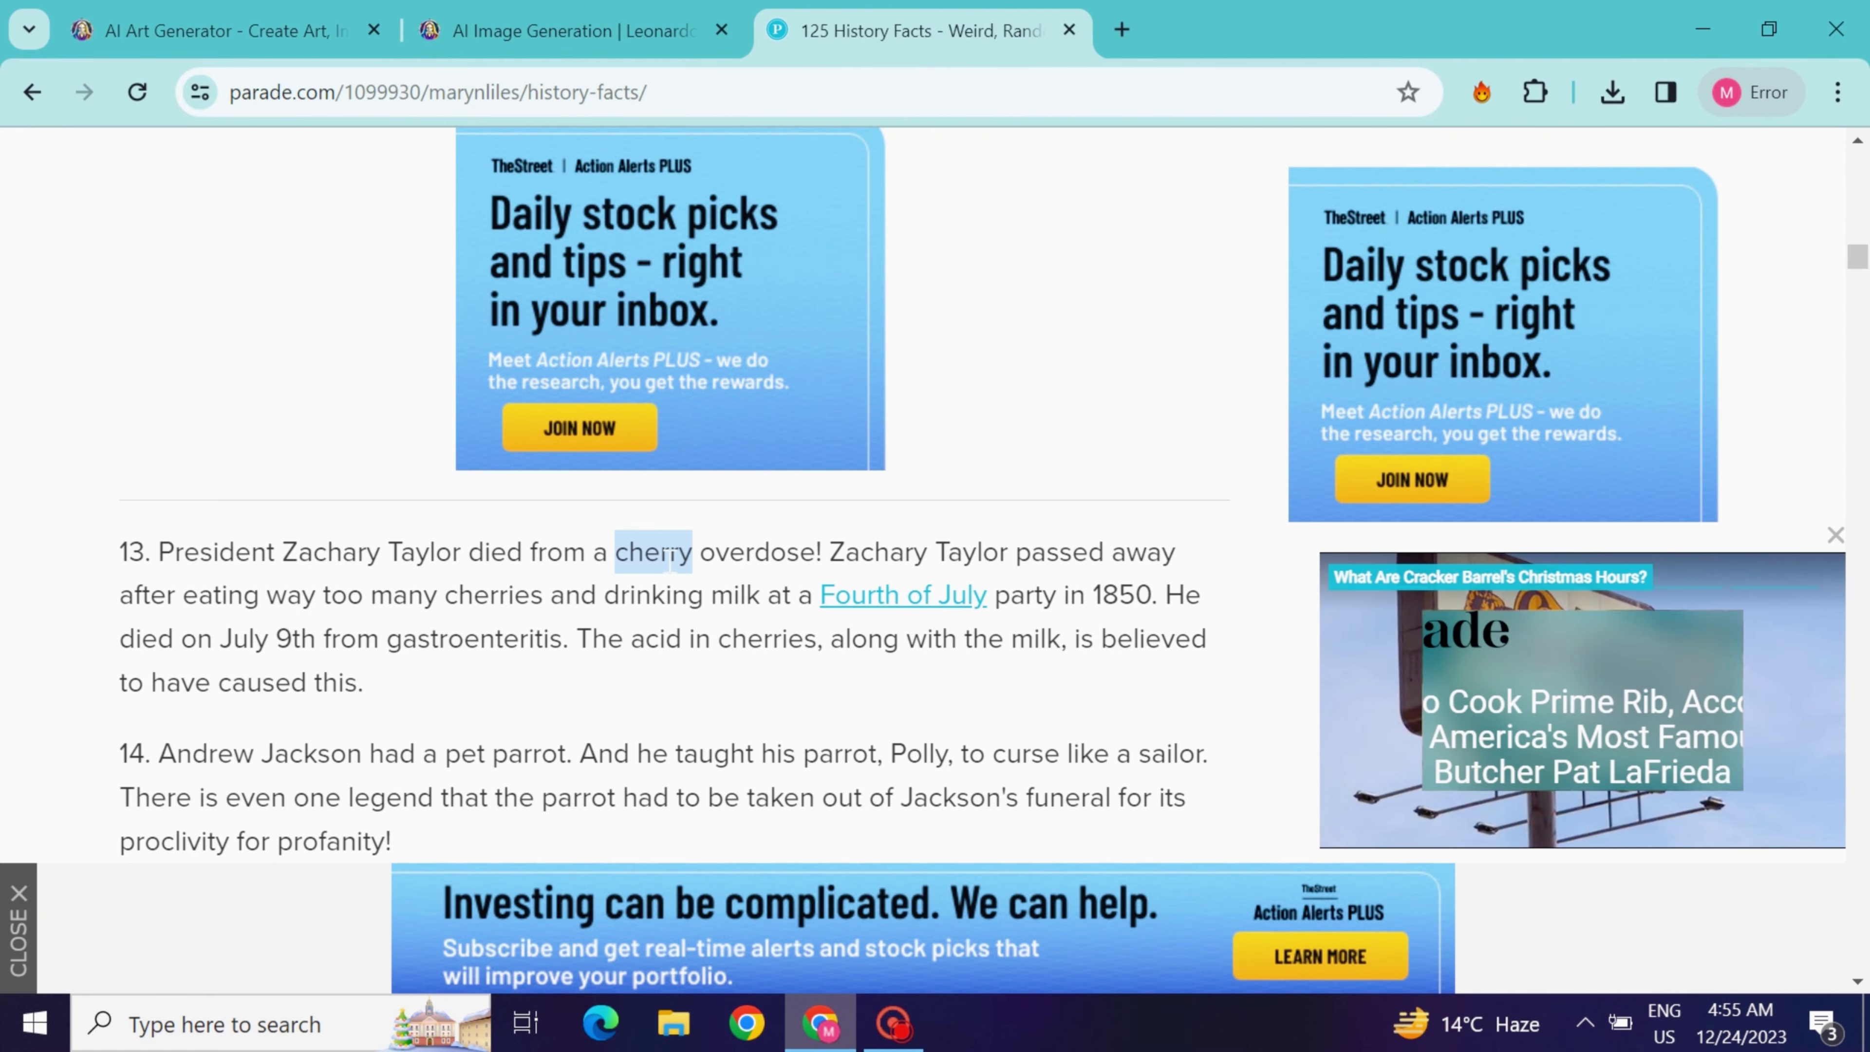
right_click(669, 560)
left_click(706, 597)
Replace the Leonardo.Ai image prompt with the copied word "cherry" and generate four images.
left_click(574, 30)
scroll(1038, 304, "up", 4)
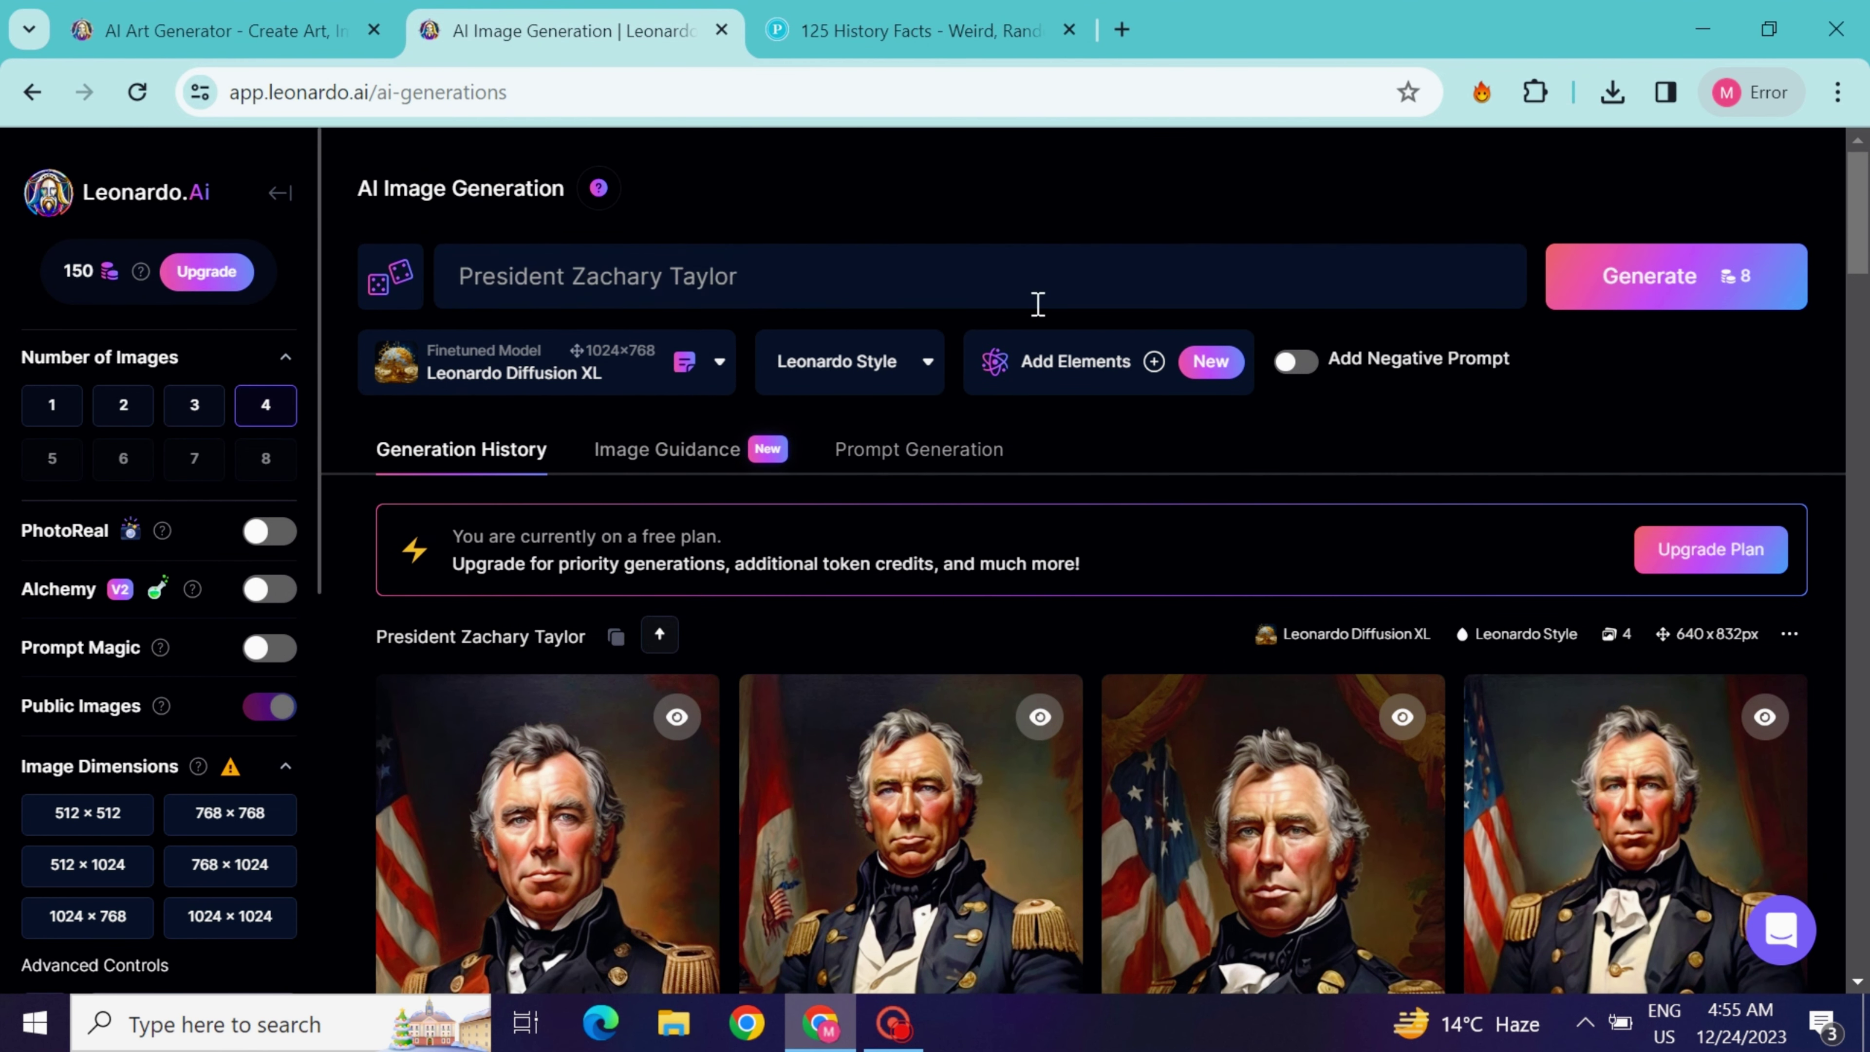
triple_click(1018, 287)
right_click(1018, 289)
left_click(1066, 470)
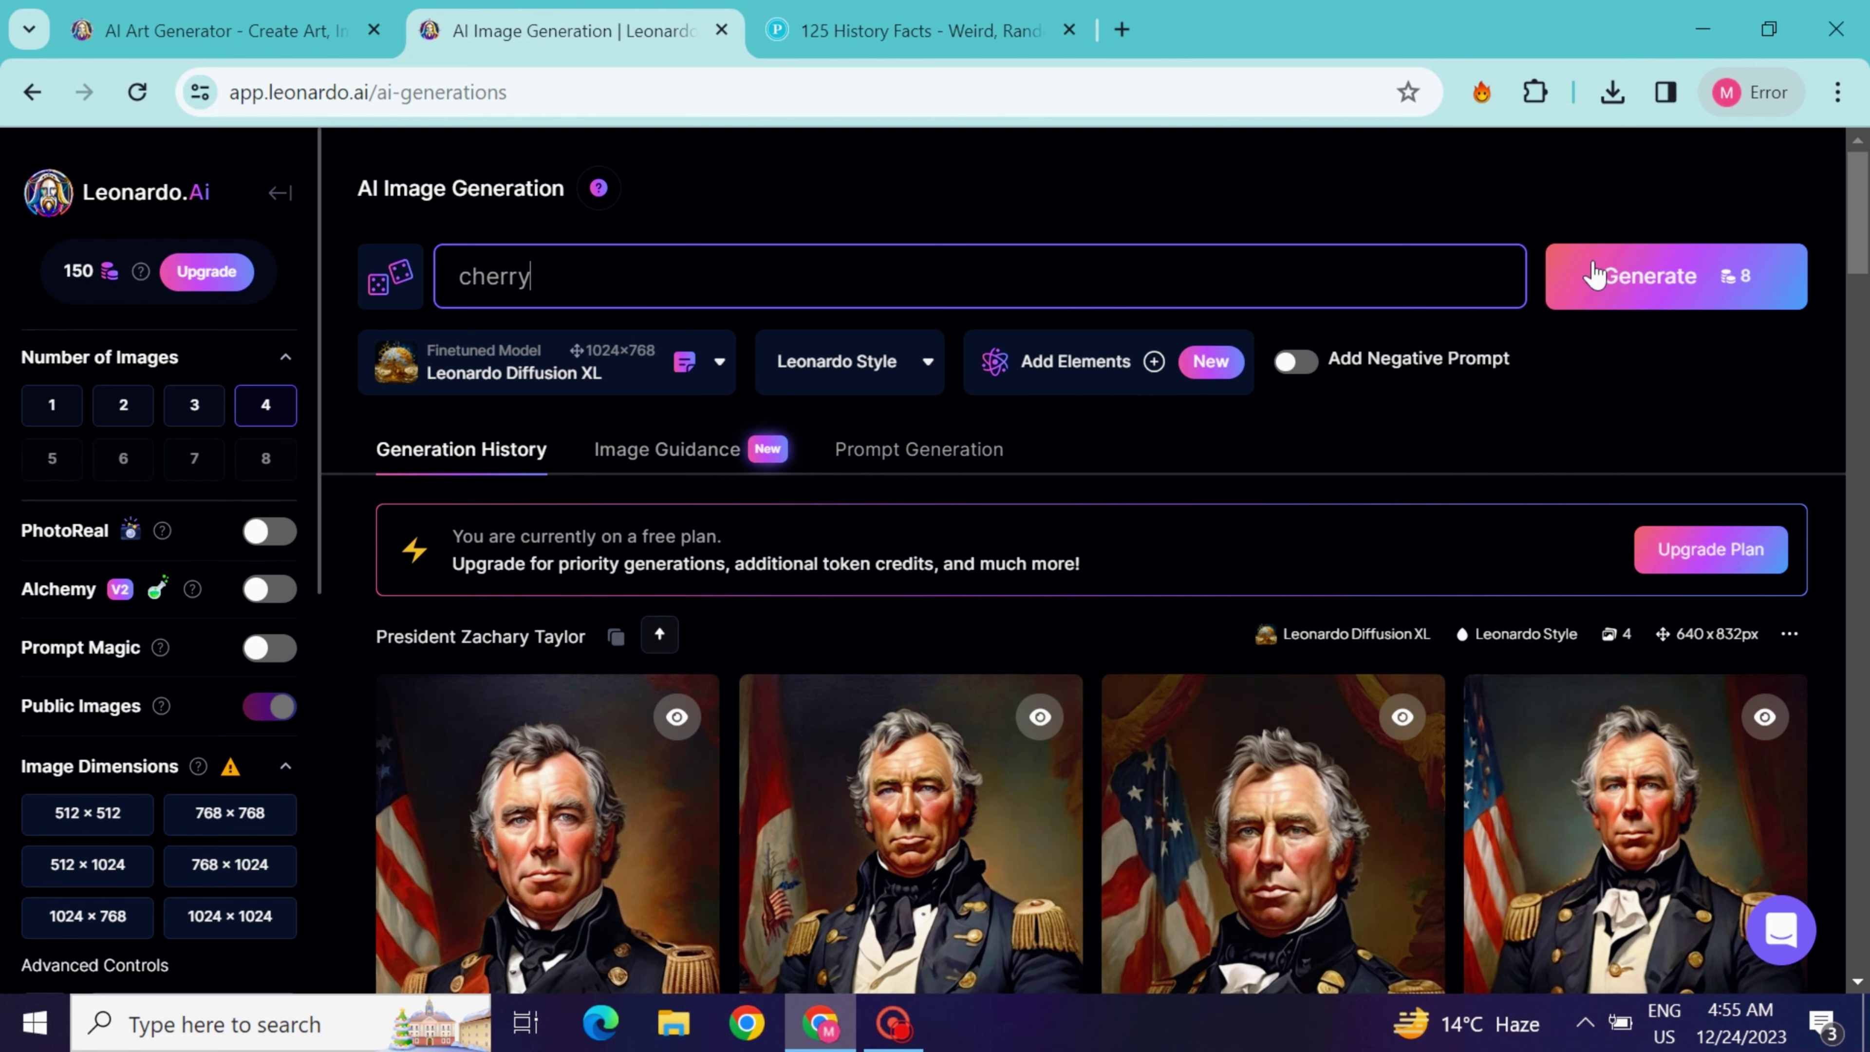
left_click(1671, 280)
scroll(1516, 327, "down", 4)
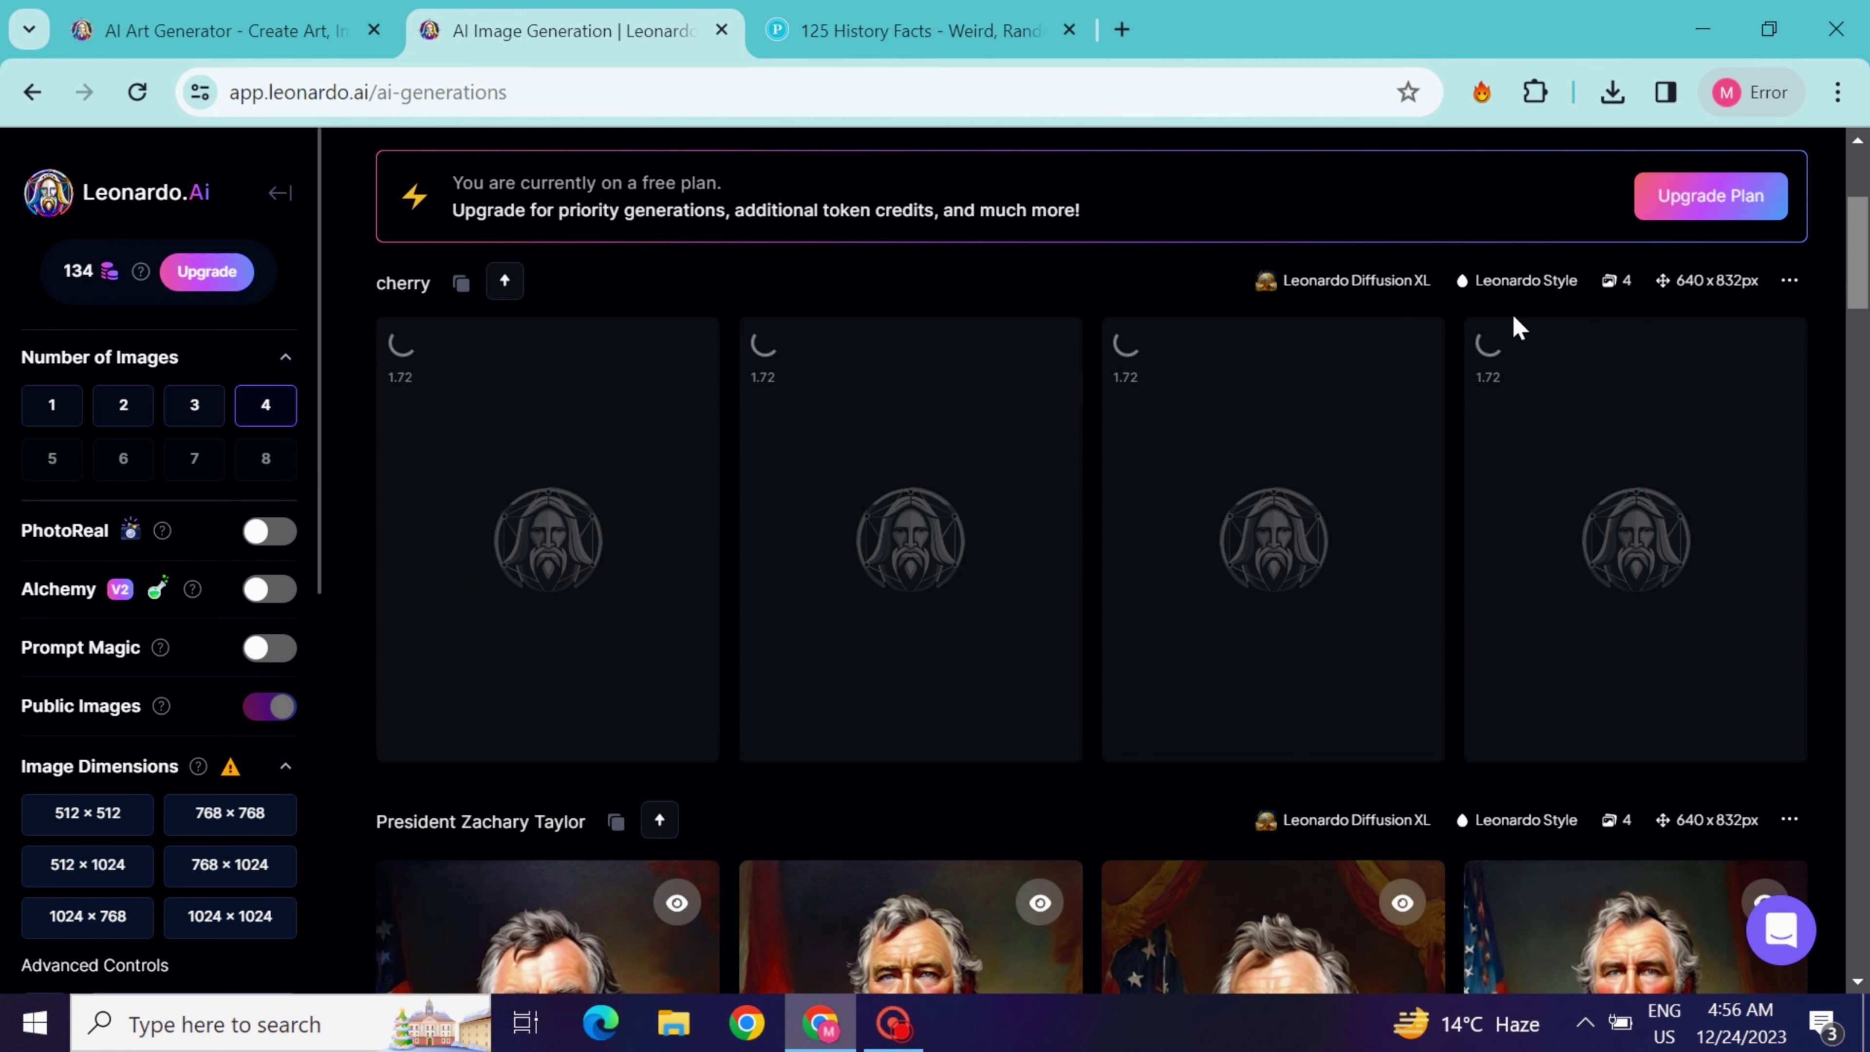
left_click(861, 11)
left_click(559, 11)
left_click(846, 22)
left_click(626, 21)
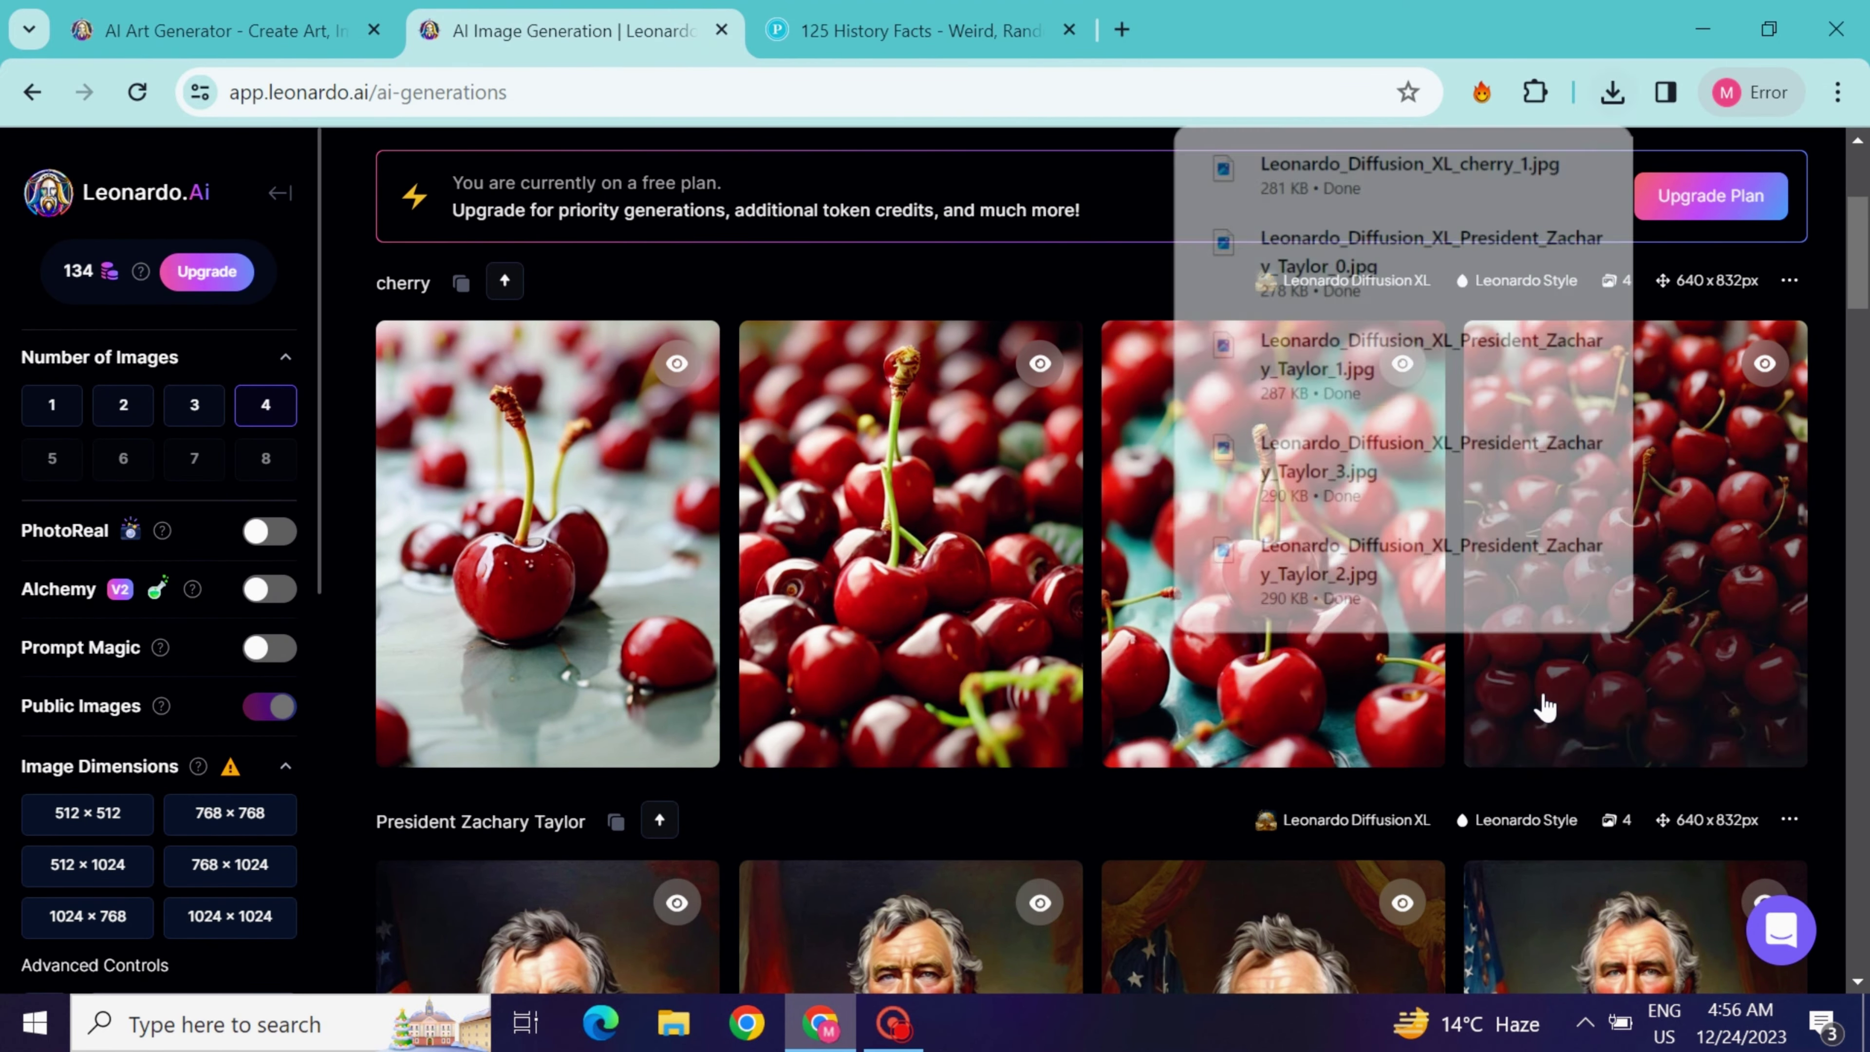
Generate four more images from the prompt "grave".
scroll(919, 290, "up", 5)
left_click(919, 290)
type("grave")
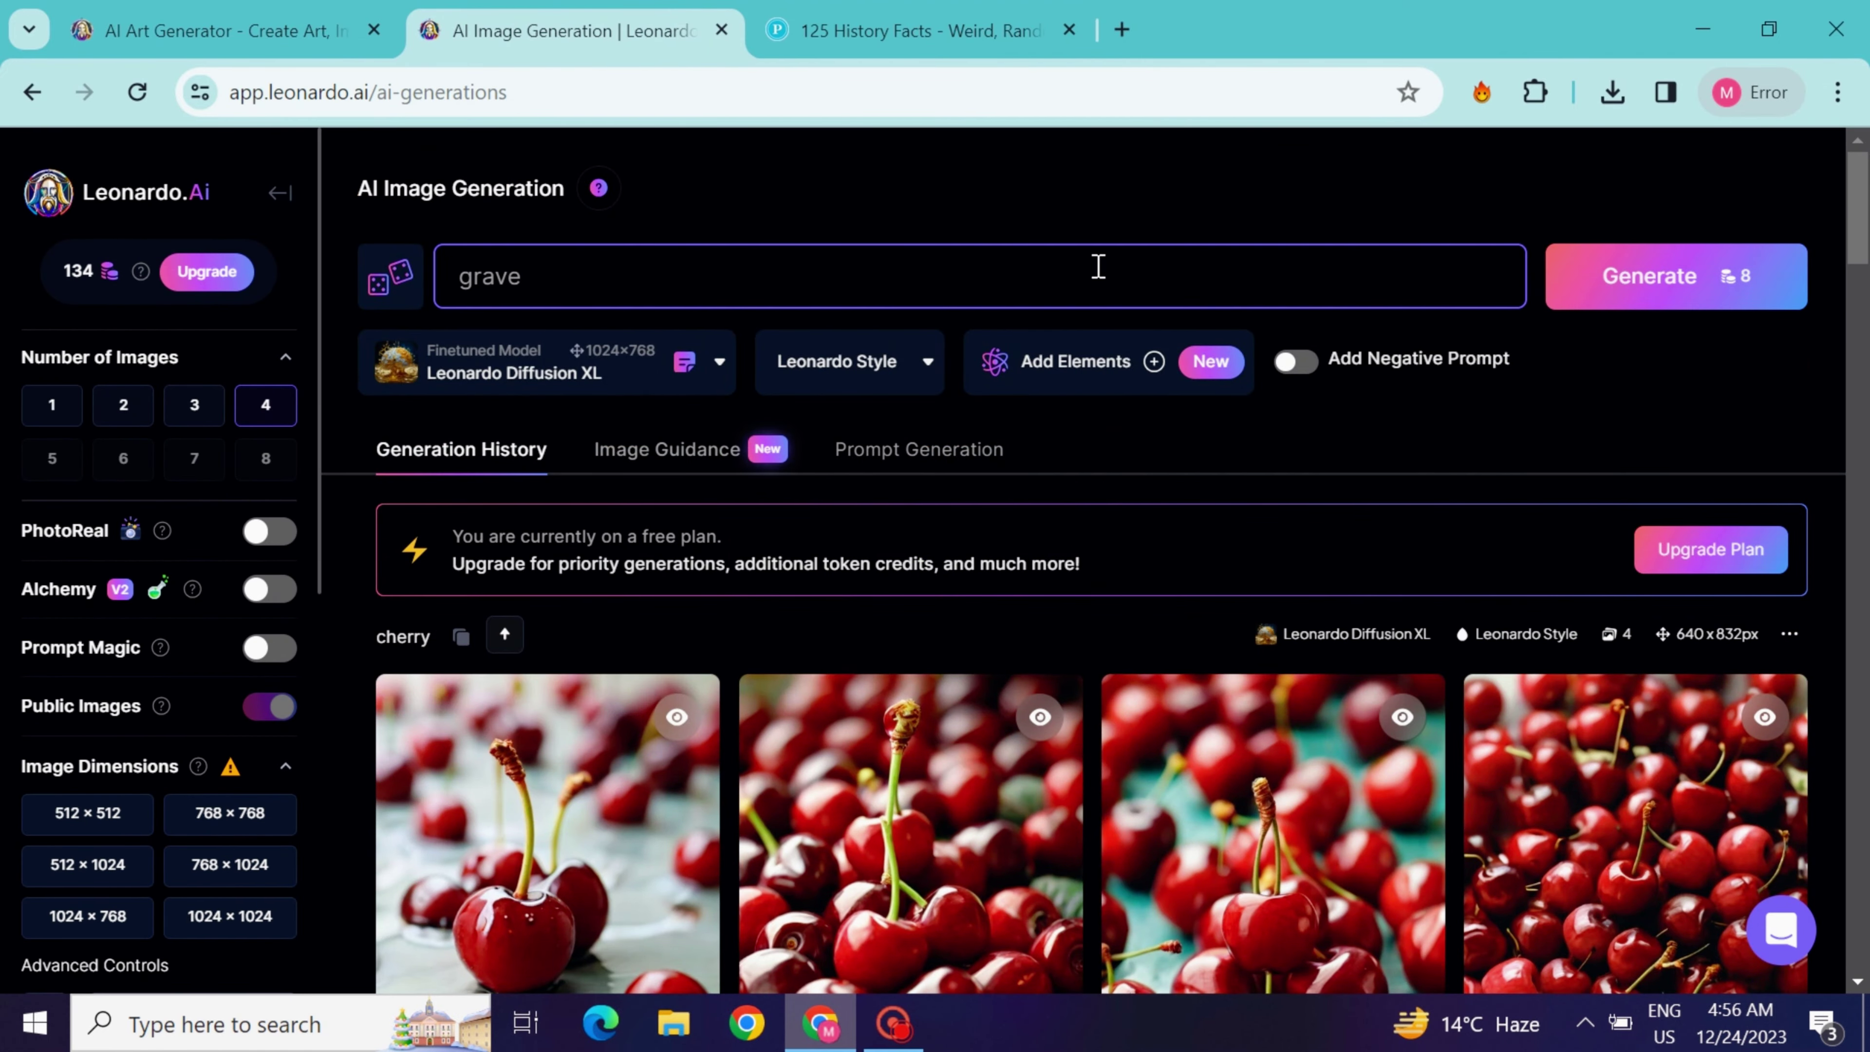
left_click(1685, 274)
scroll(1686, 368, "down", 4)
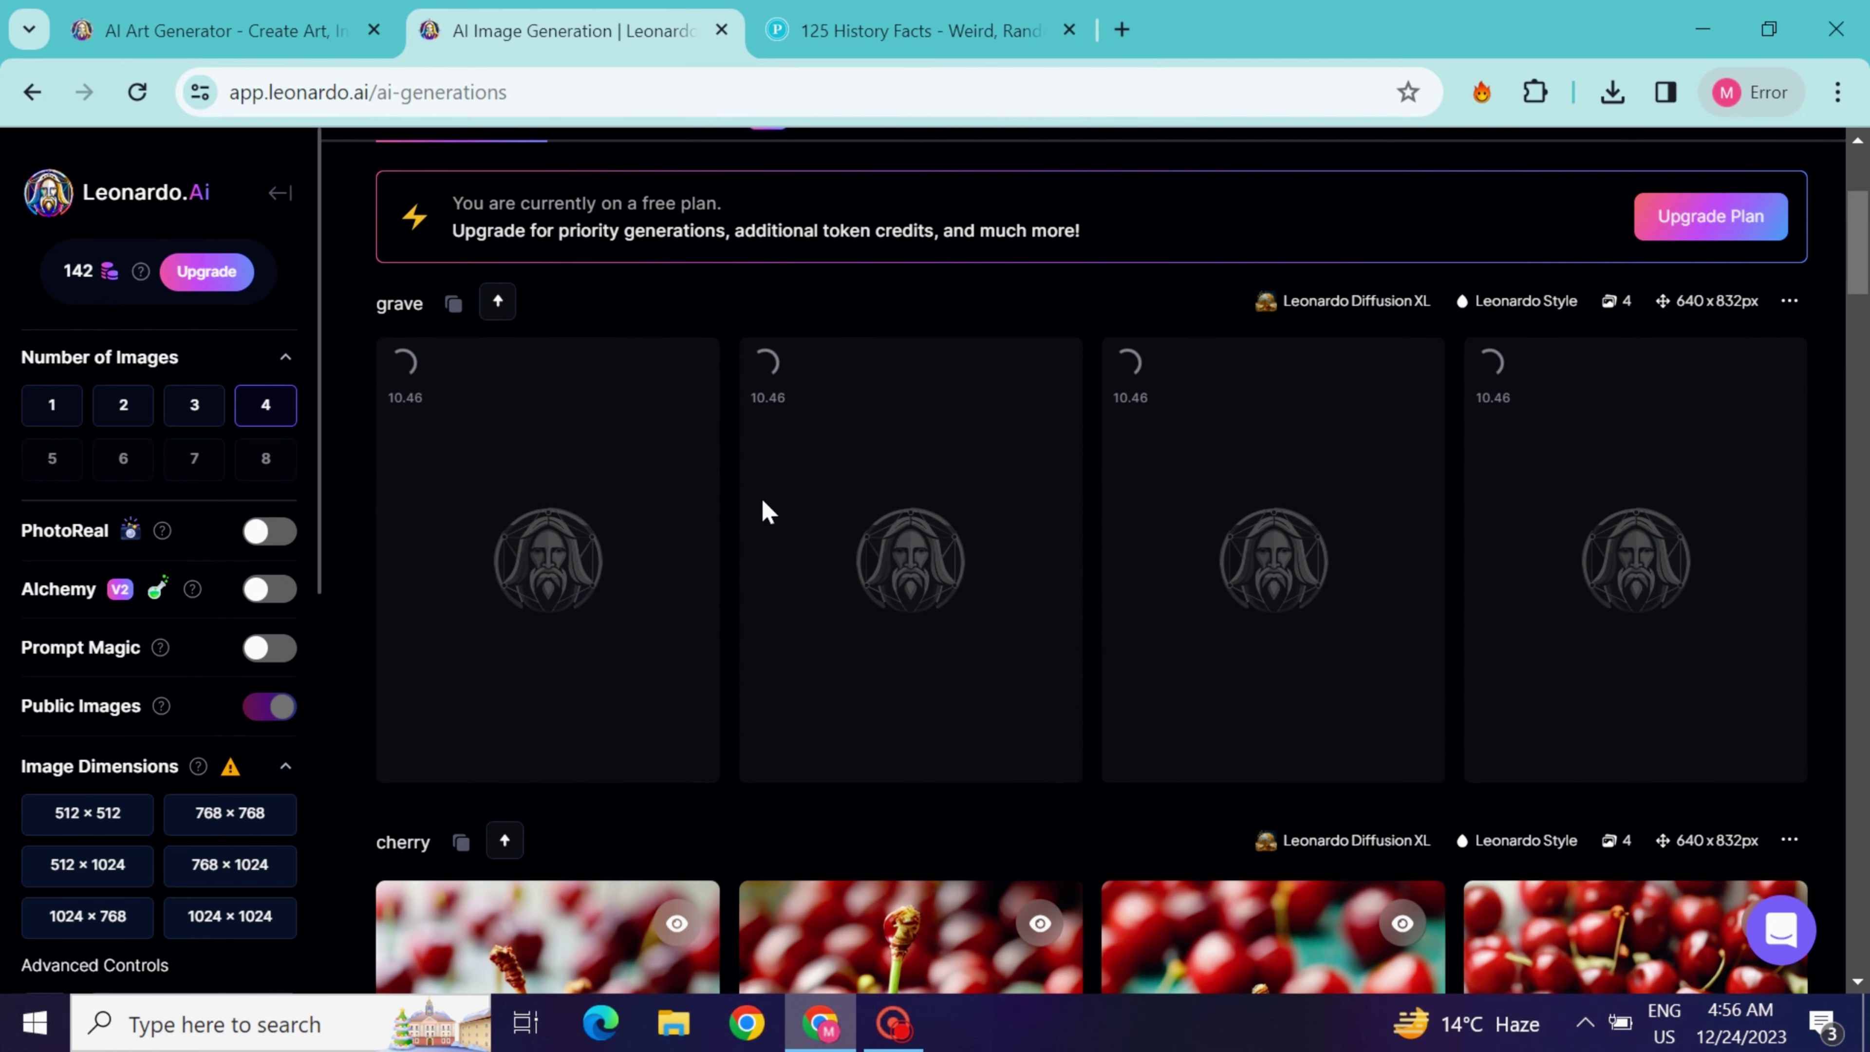
left_click(1148, 745)
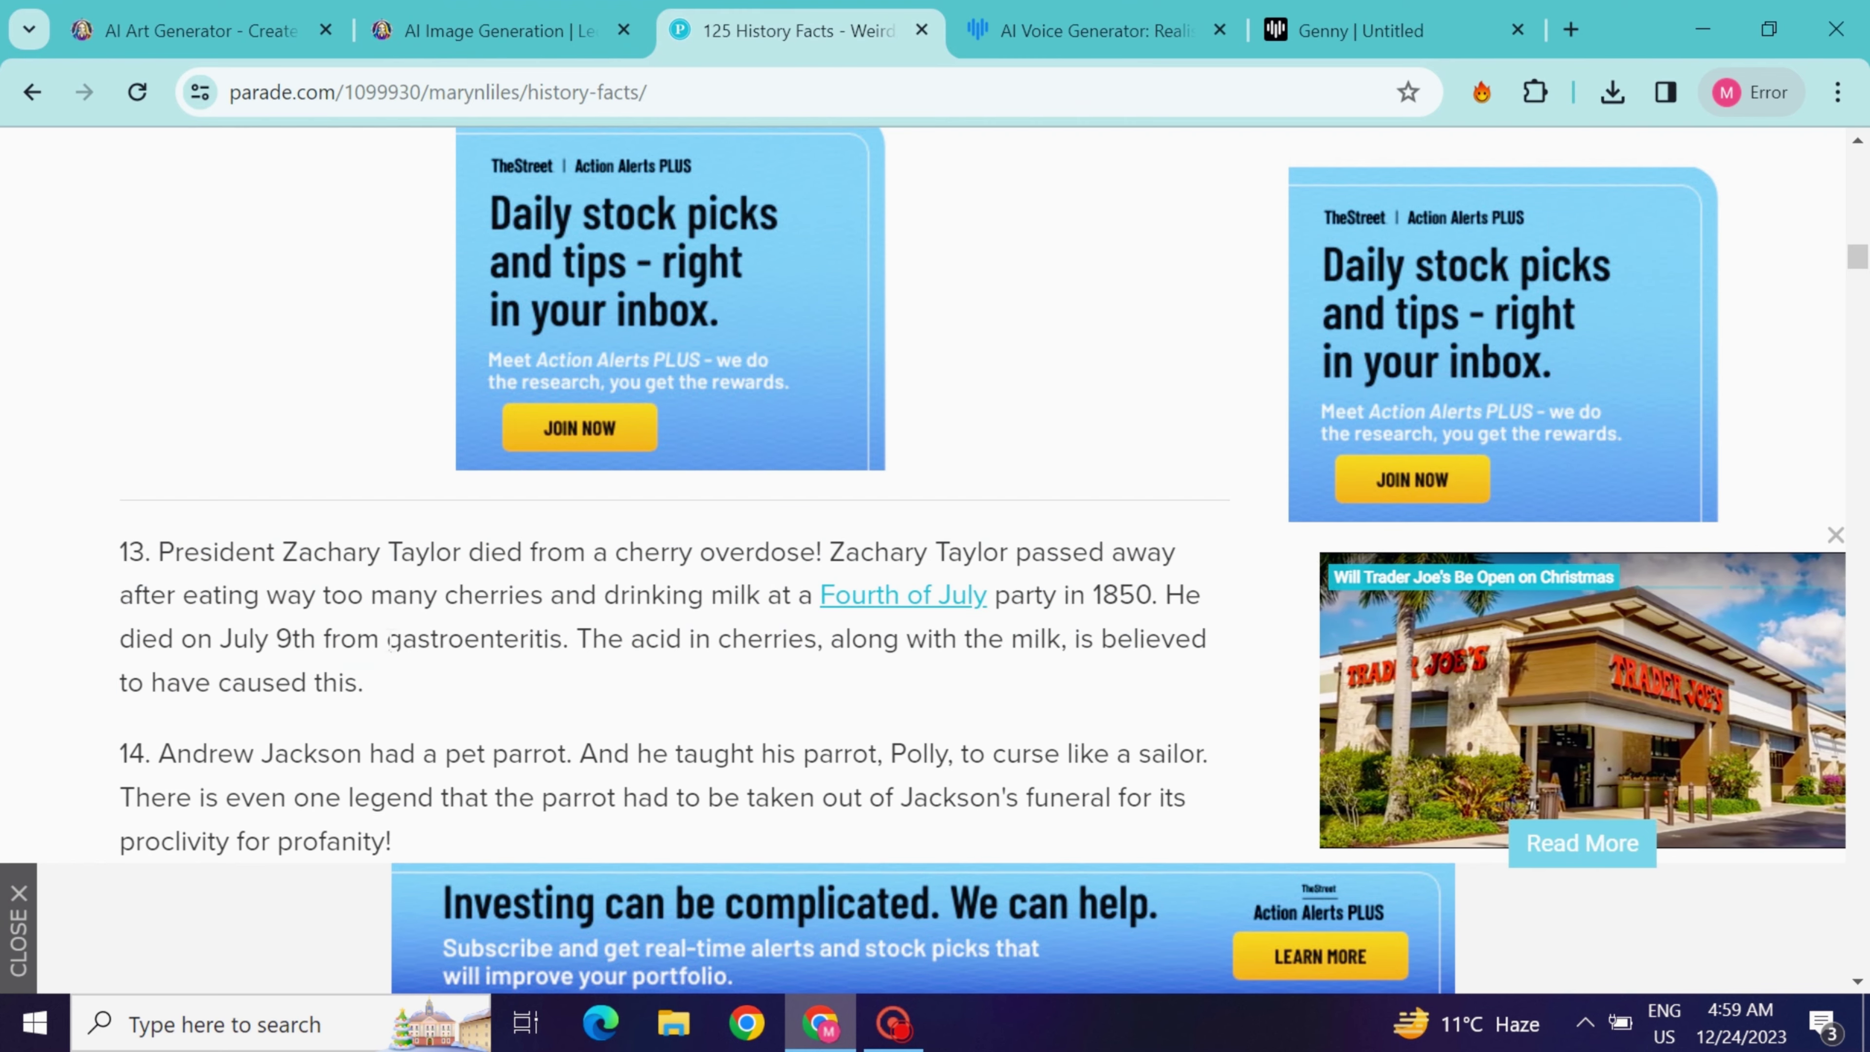
Copy "gastroenteritis" from fact 13 of the history article and use it in place of "grave" to generate new images.
double_click(515, 639)
right_click(540, 647)
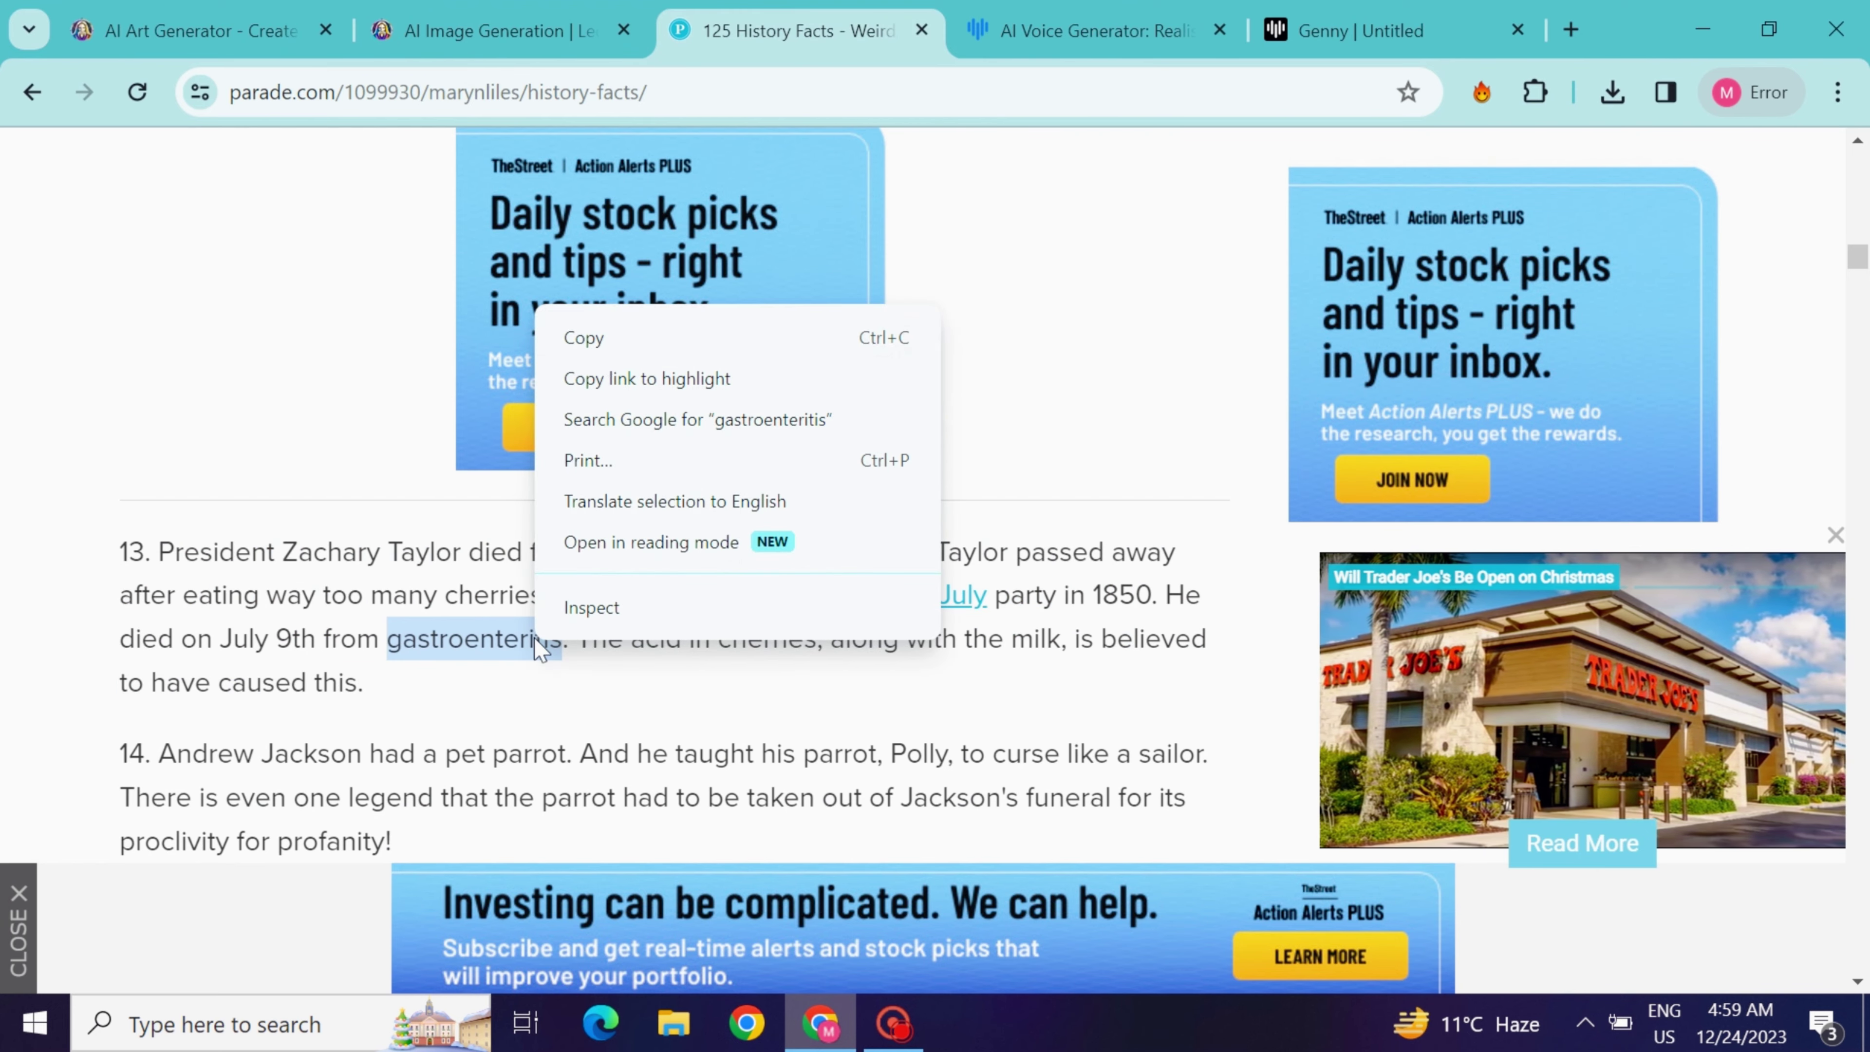
left_click(598, 344)
left_click(532, 35)
right_click(897, 252)
left_click(959, 433)
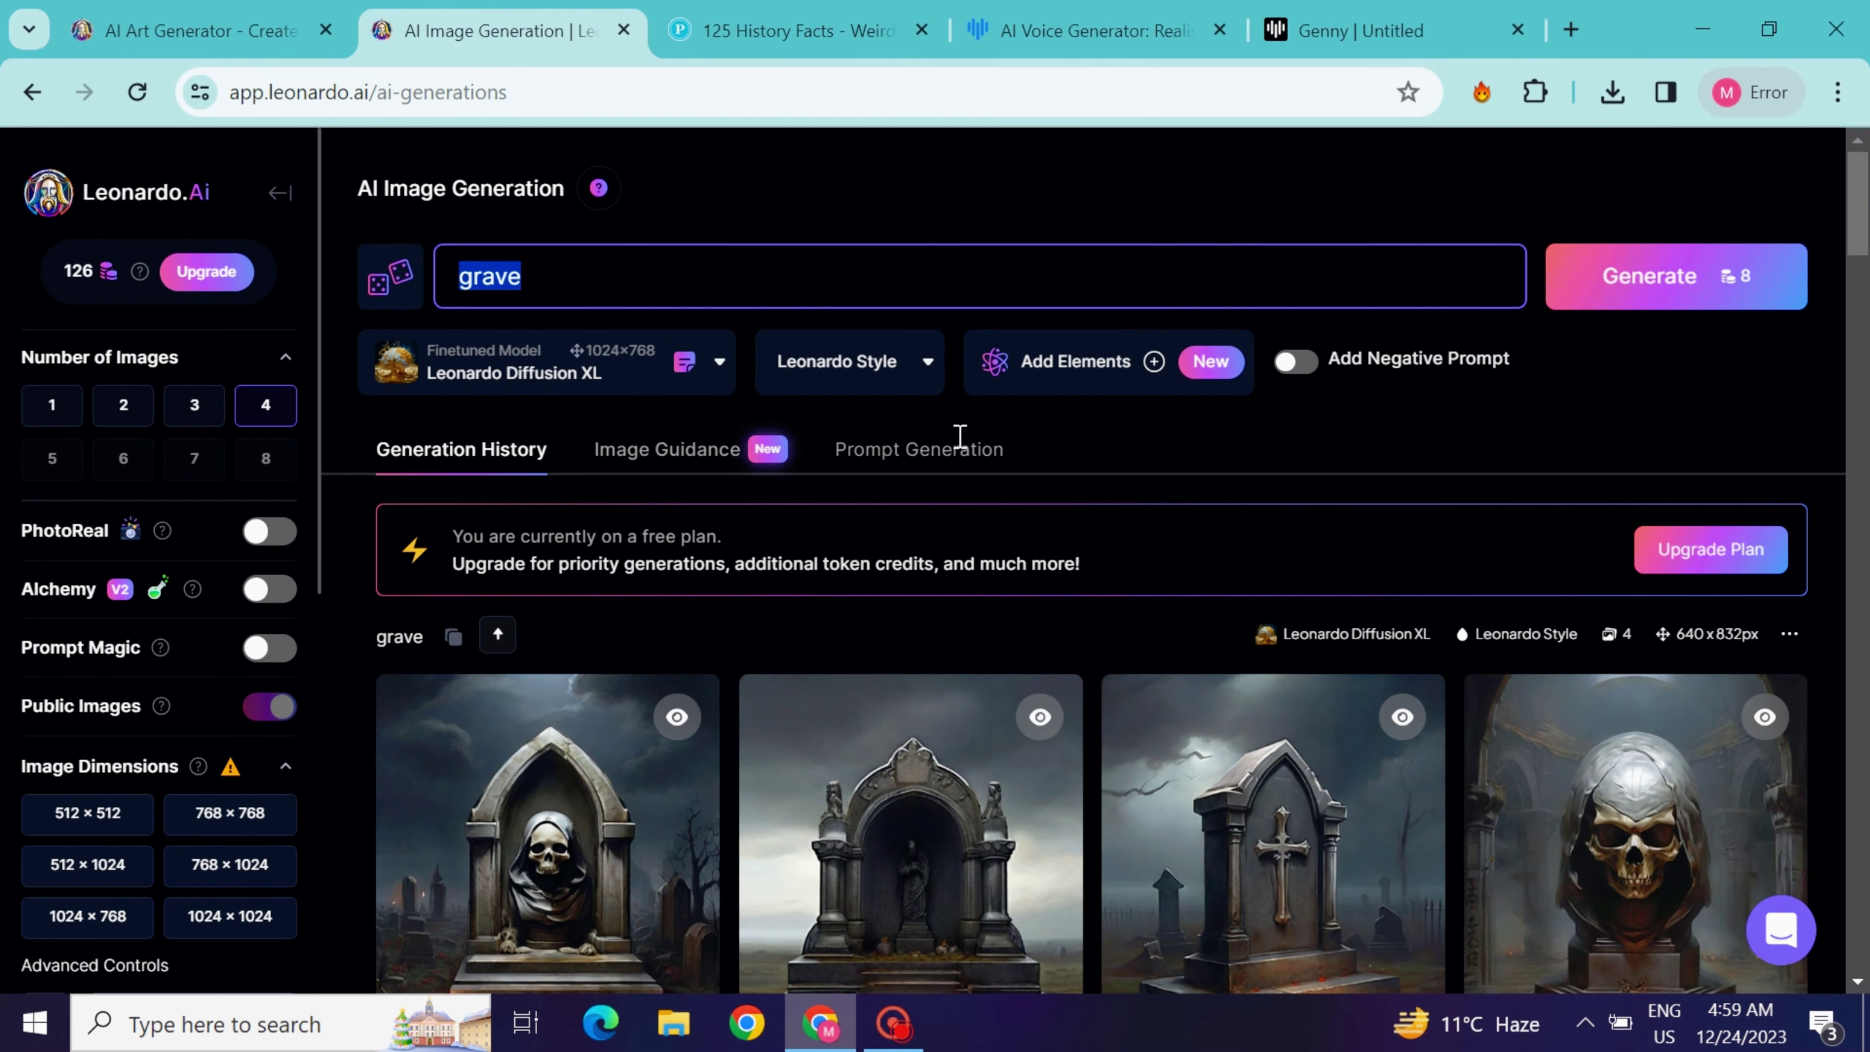
left_click(1626, 286)
scroll(948, 536, "down", 5)
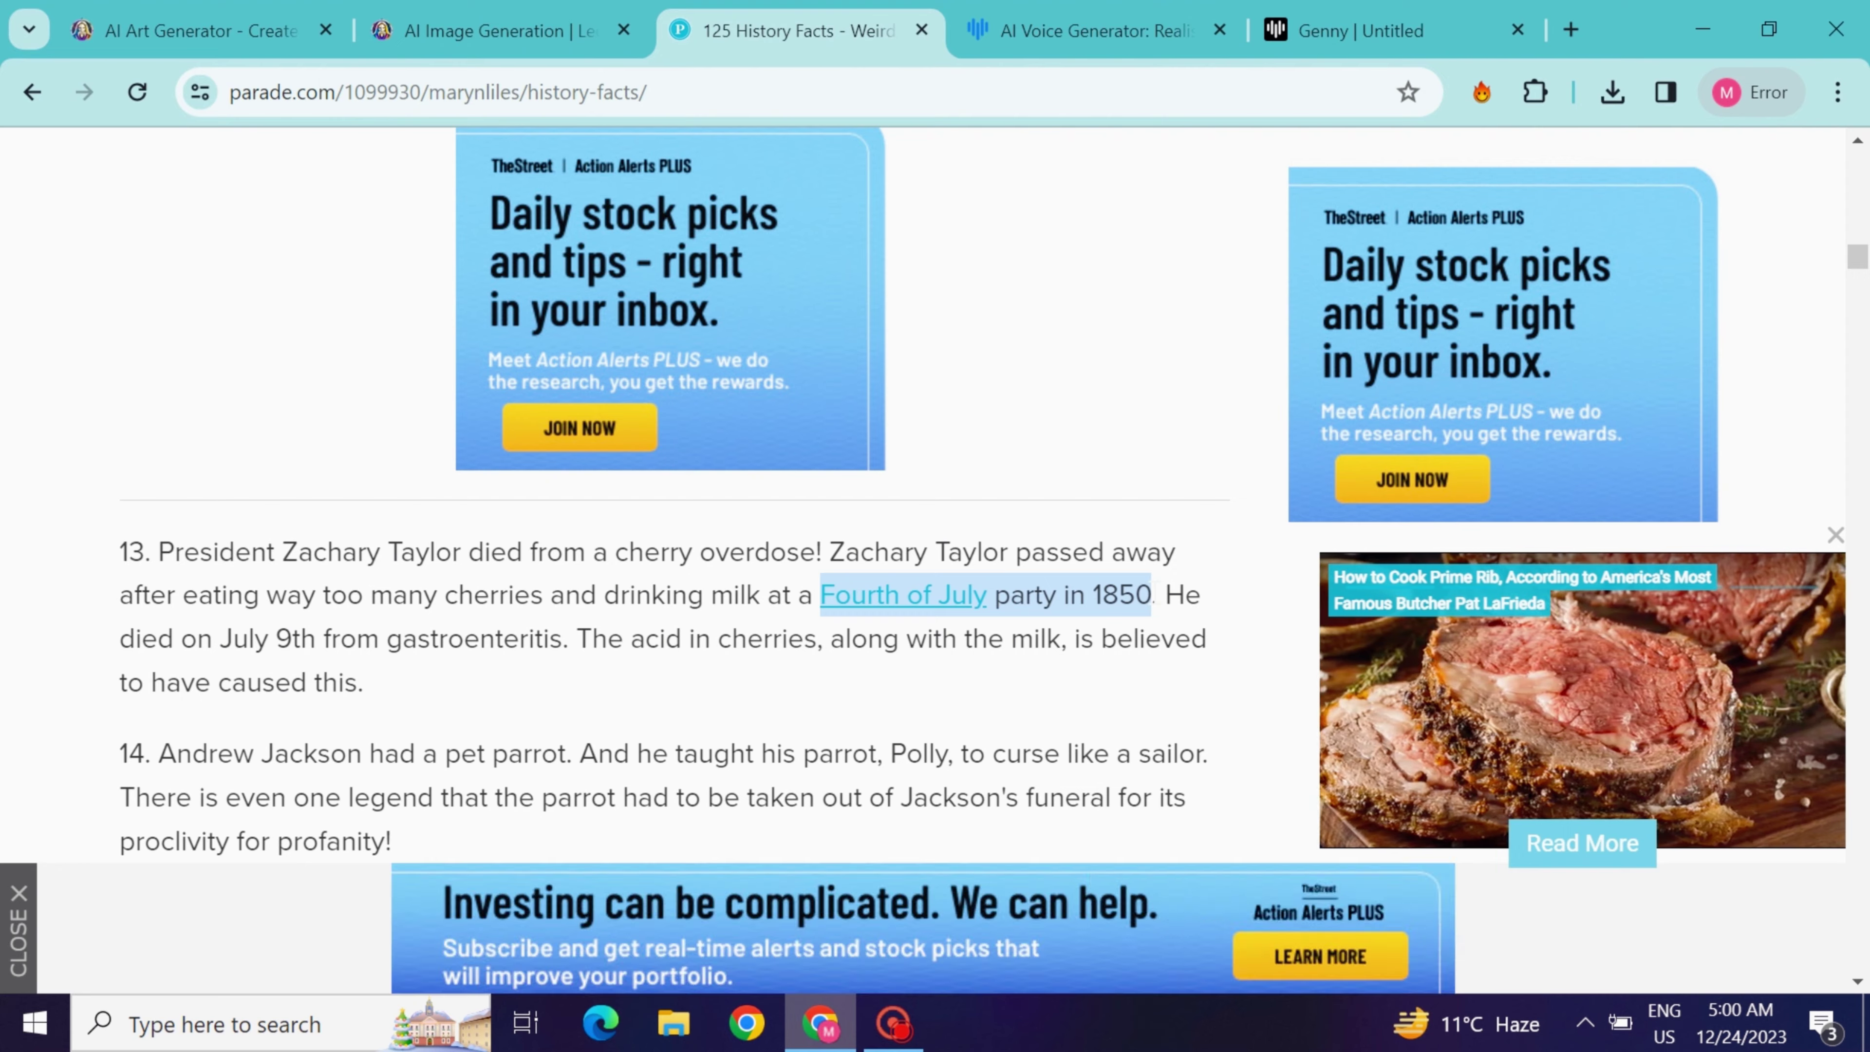
Copy "Fourth of July party in 1850" from the article and generate images for "President Zachary Taylor Fourth of July party in 1850".
right_click(1101, 616)
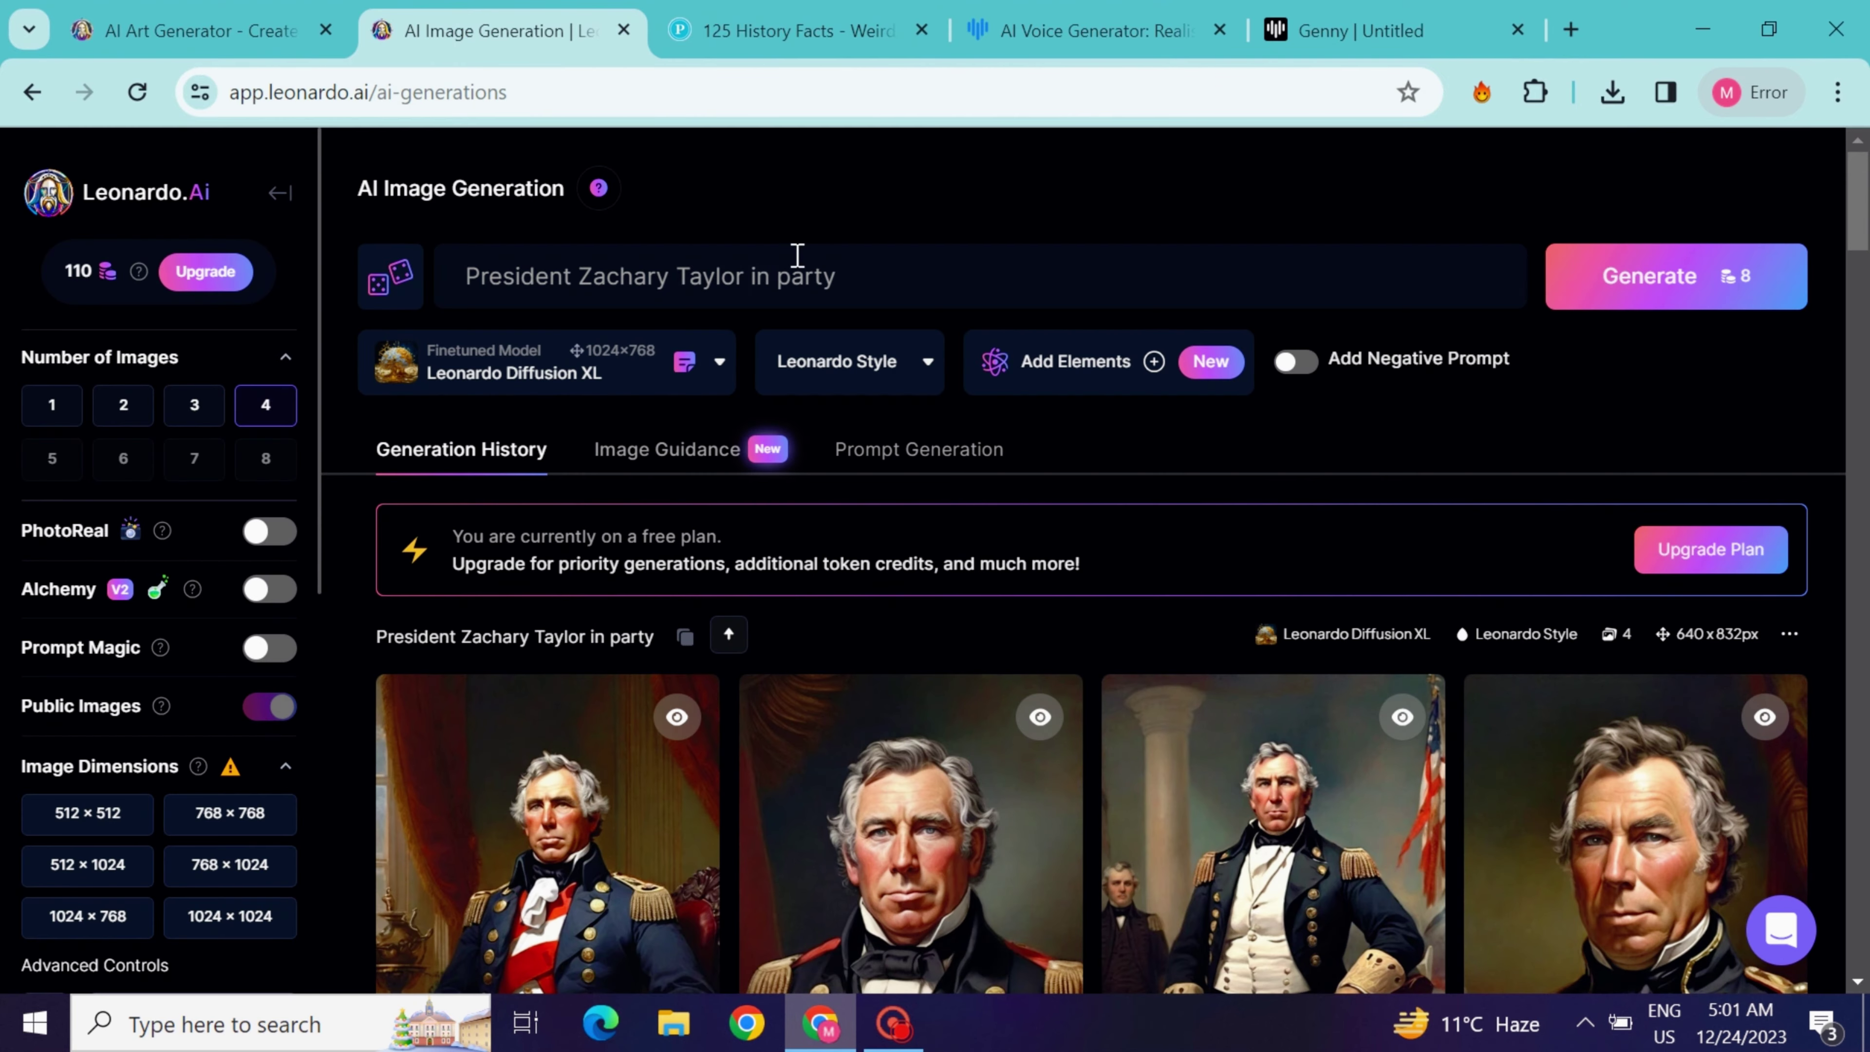
left_click_drag(750, 274, 870, 271)
right_click(826, 273)
left_click(920, 493)
left_click(1665, 273)
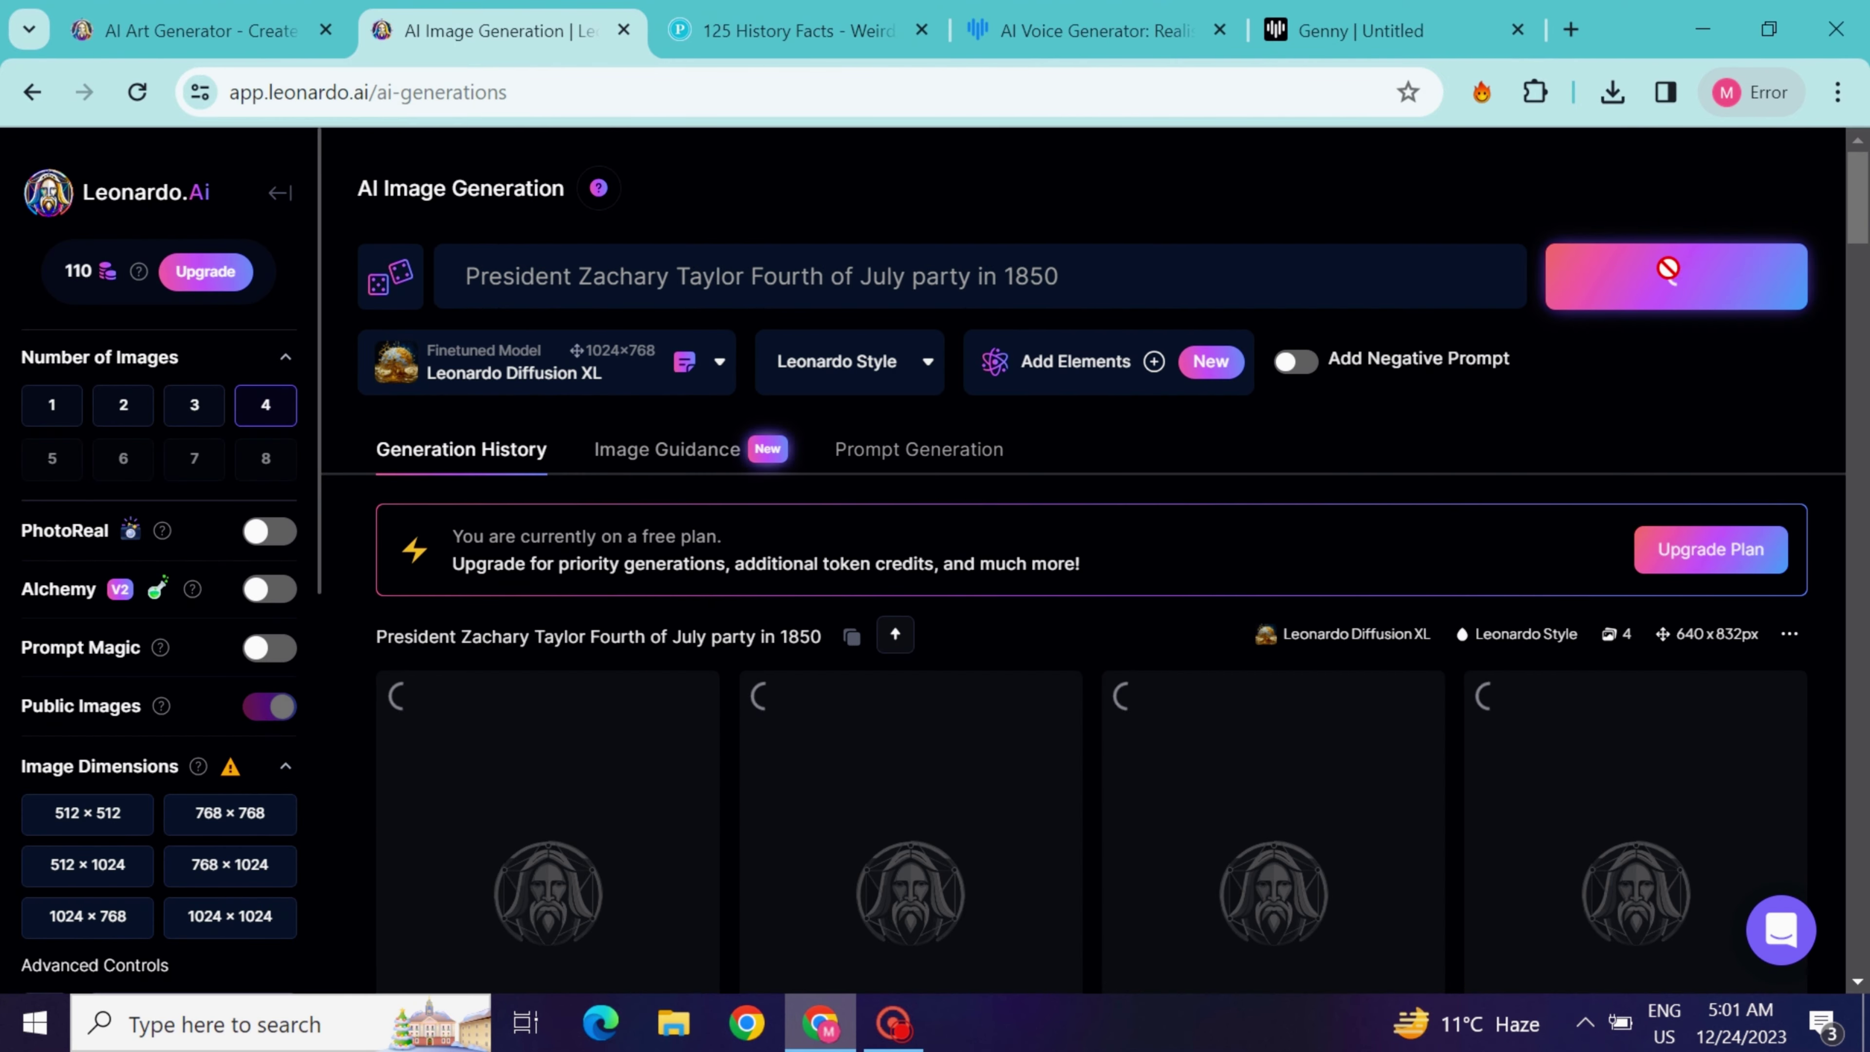
scroll(1665, 273, "down", 5)
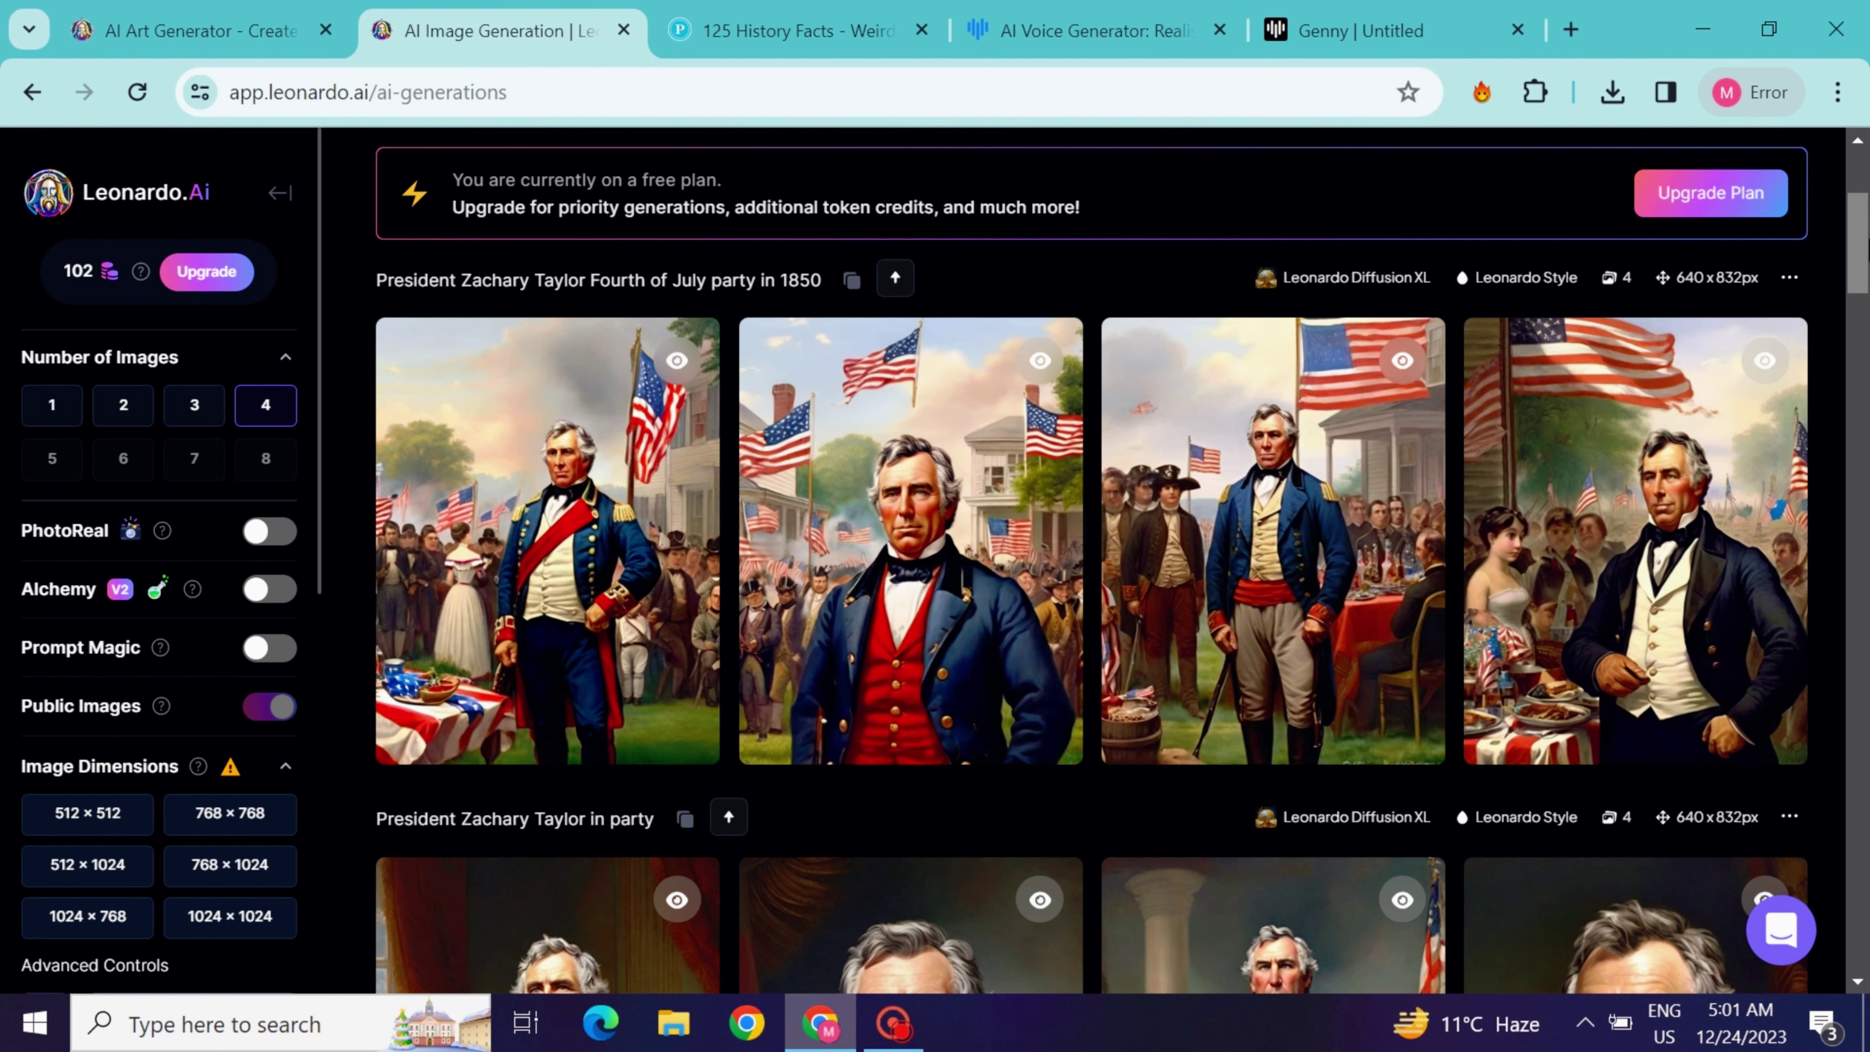
left_click(1157, 721)
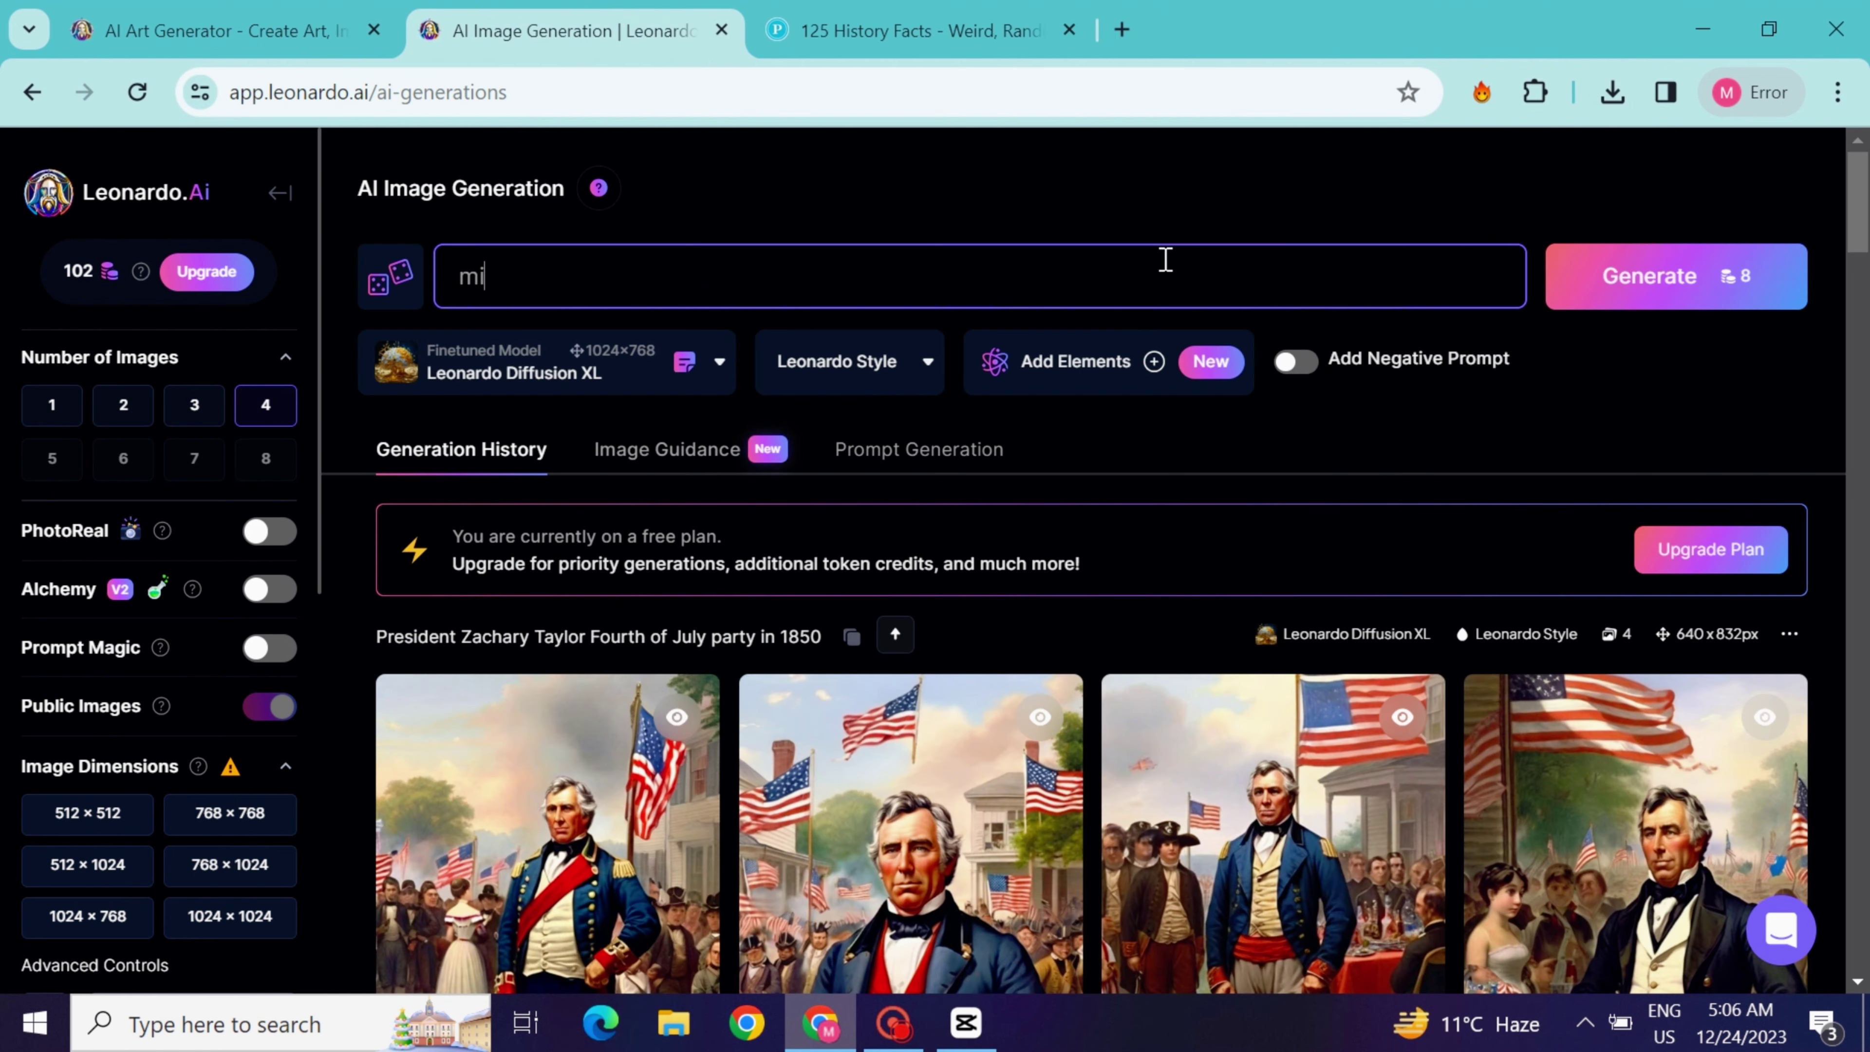
Complete the prompt as "milk" and generate four images from it.
type("lk")
key("Return")
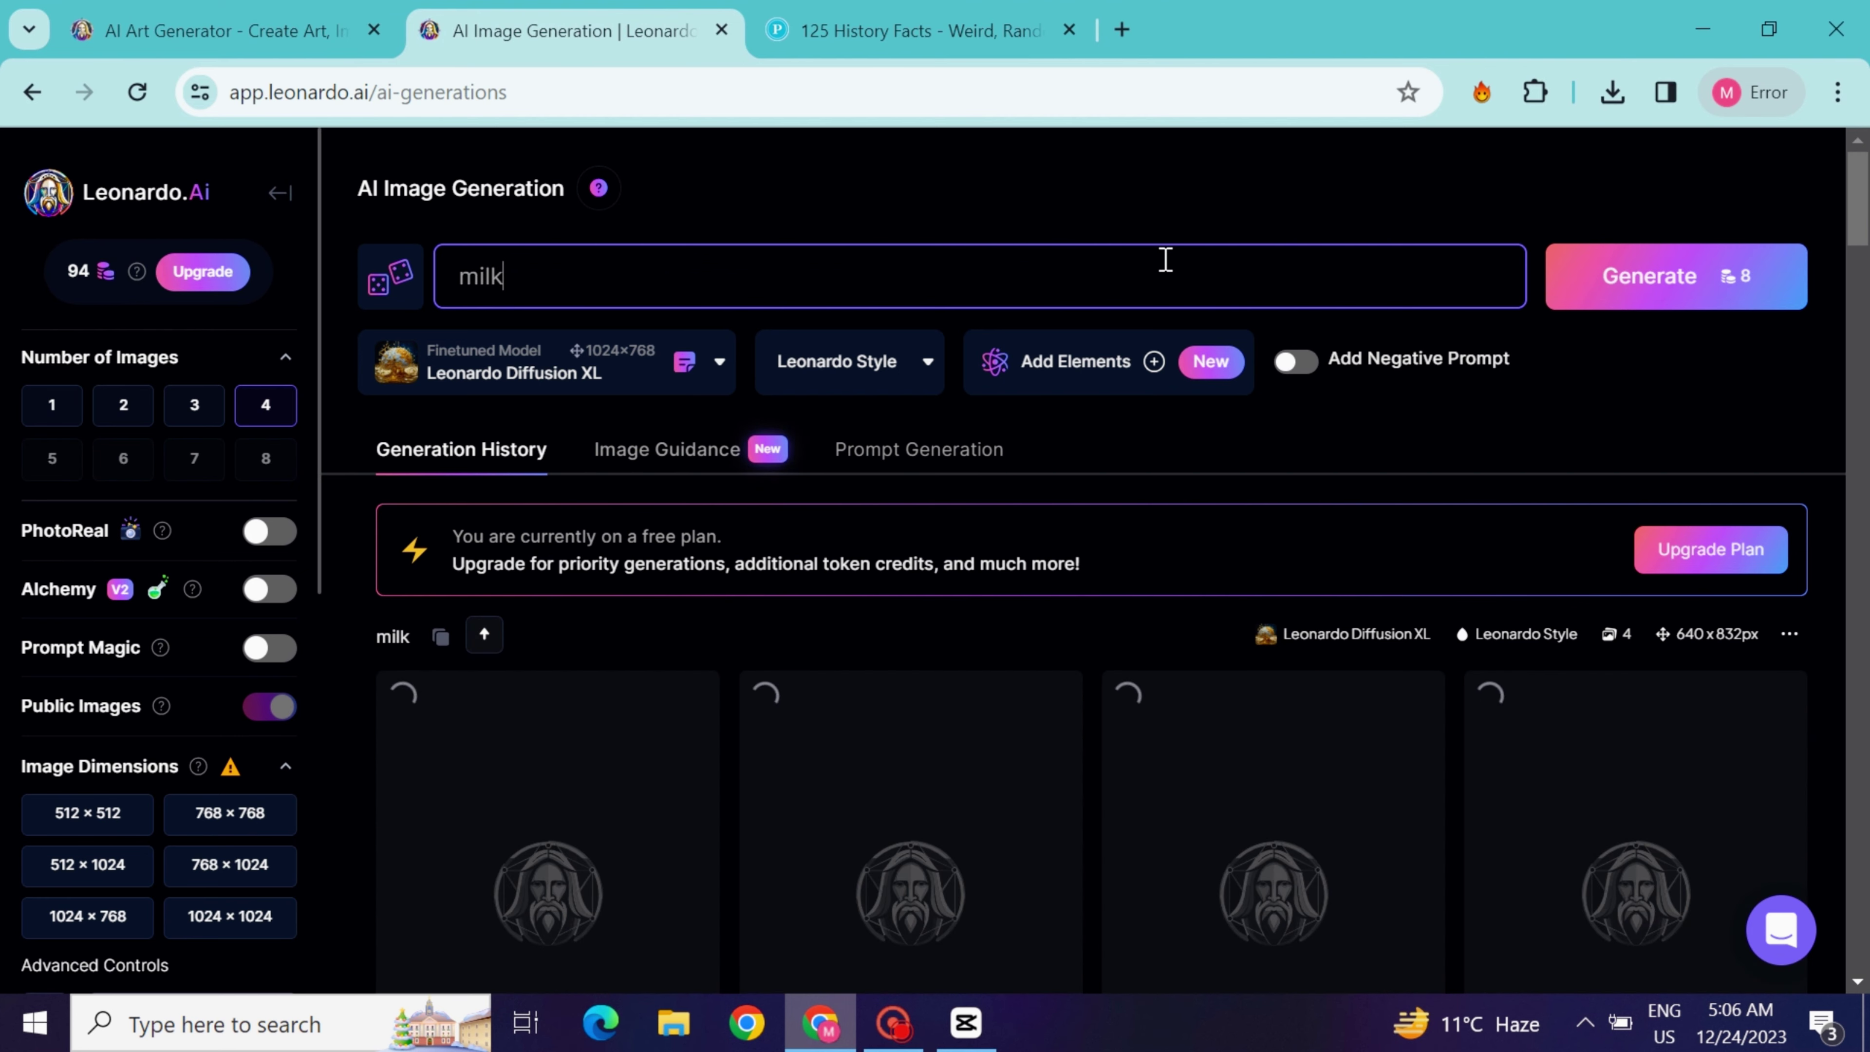
scroll(1083, 560, "down", 2)
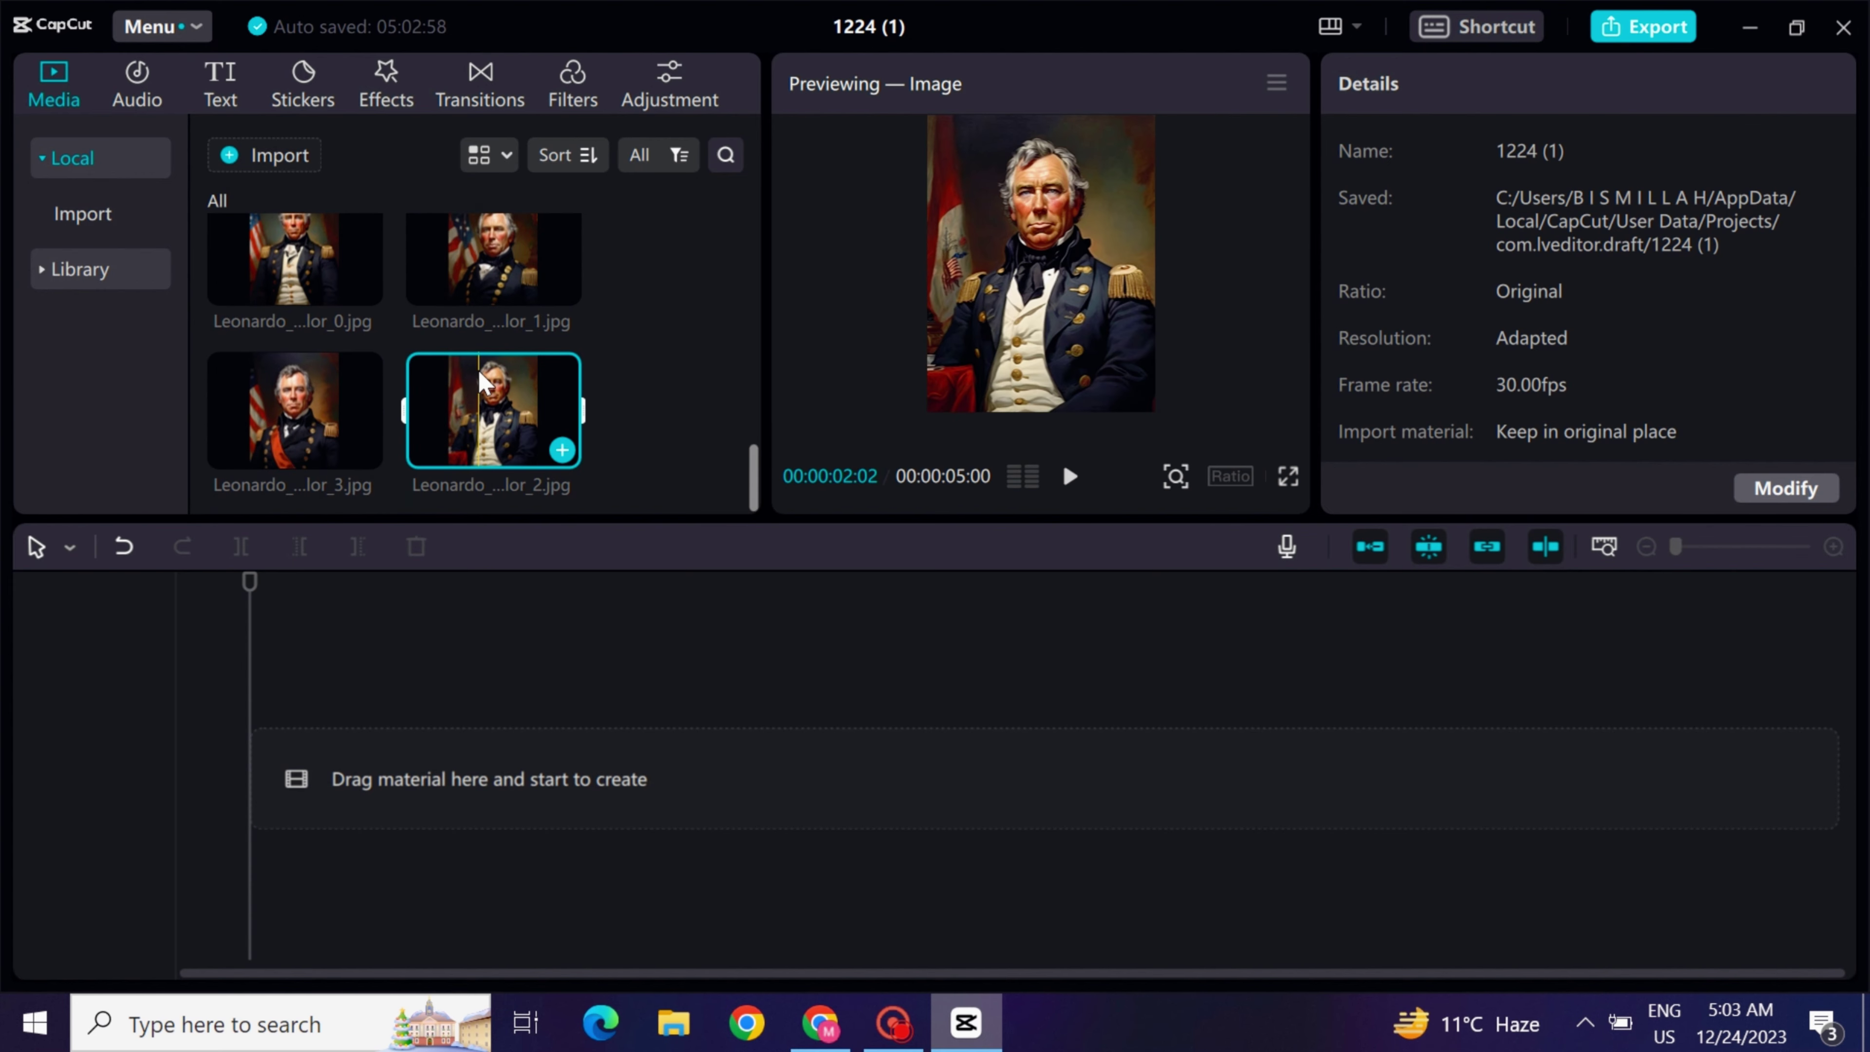
In CapCut, place the Zachary Taylor_2 and Taylor_3 images on the timeline and add a default text clip about 9.5 s long.
left_click_drag(492, 410, 403, 759)
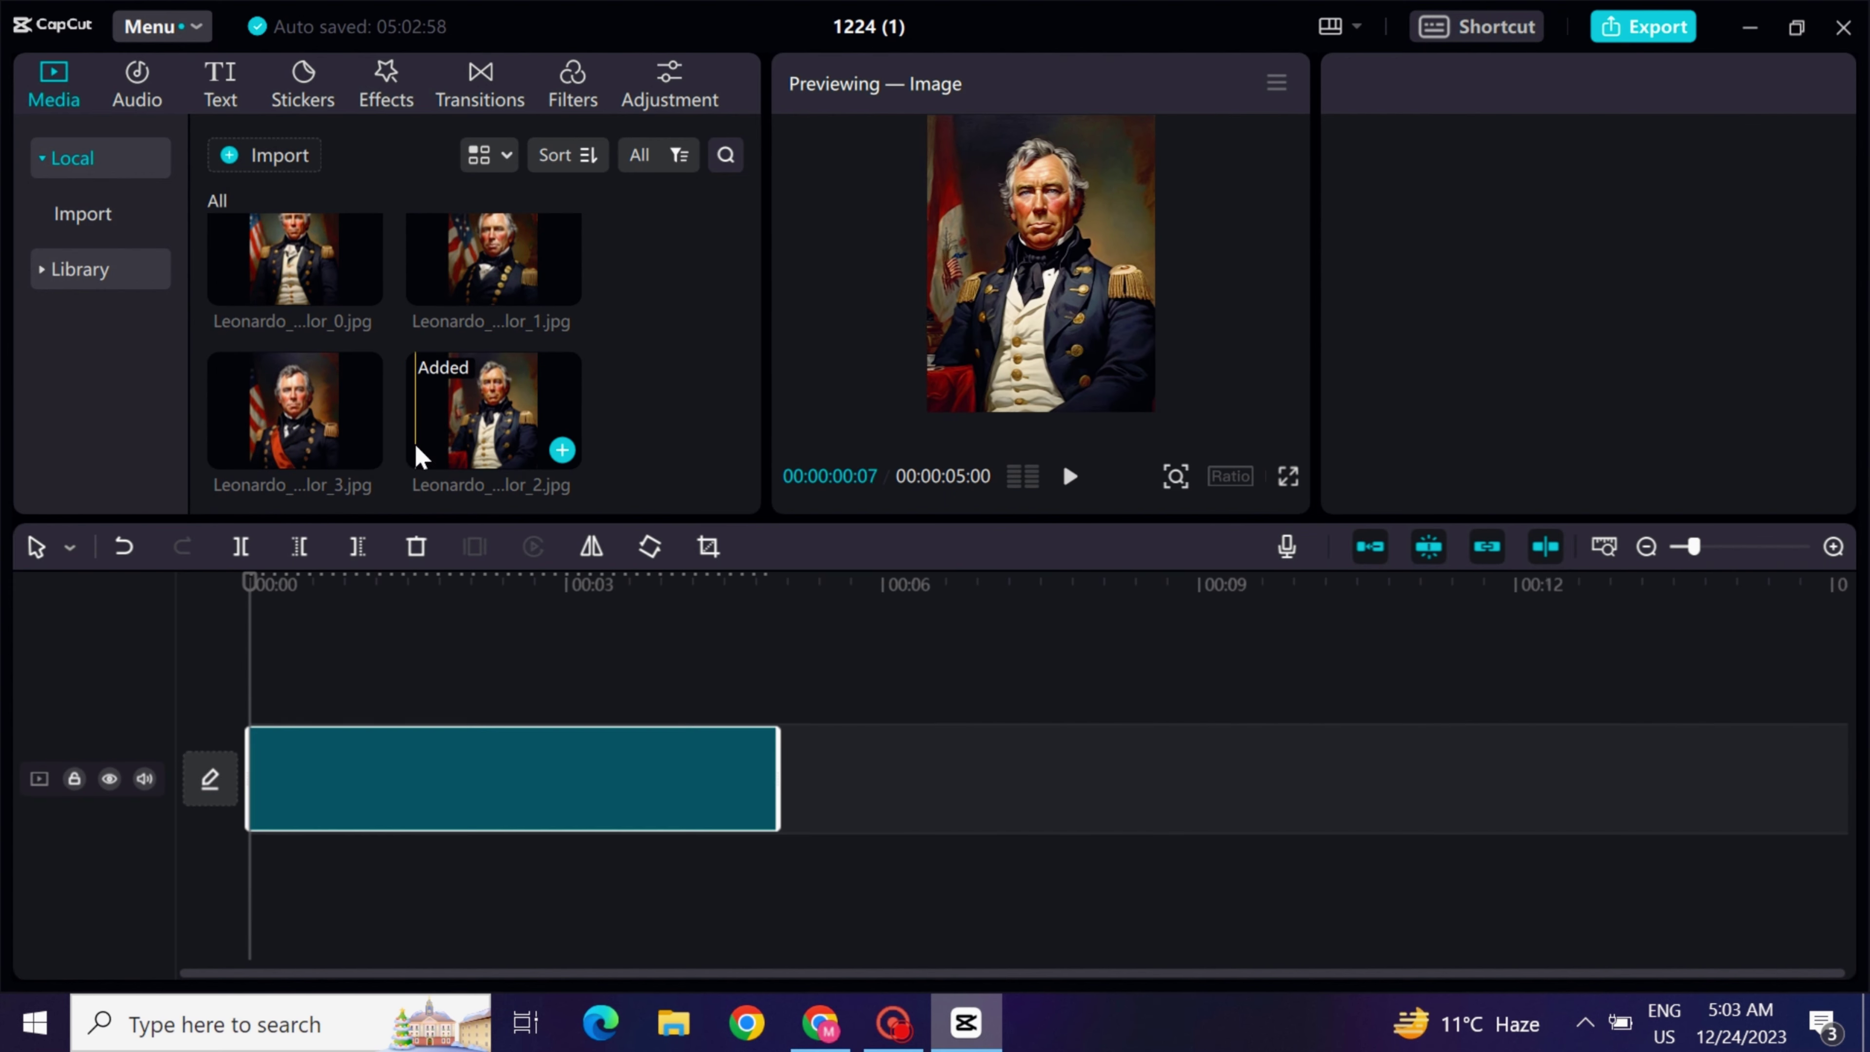
left_click_drag(313, 422, 856, 738)
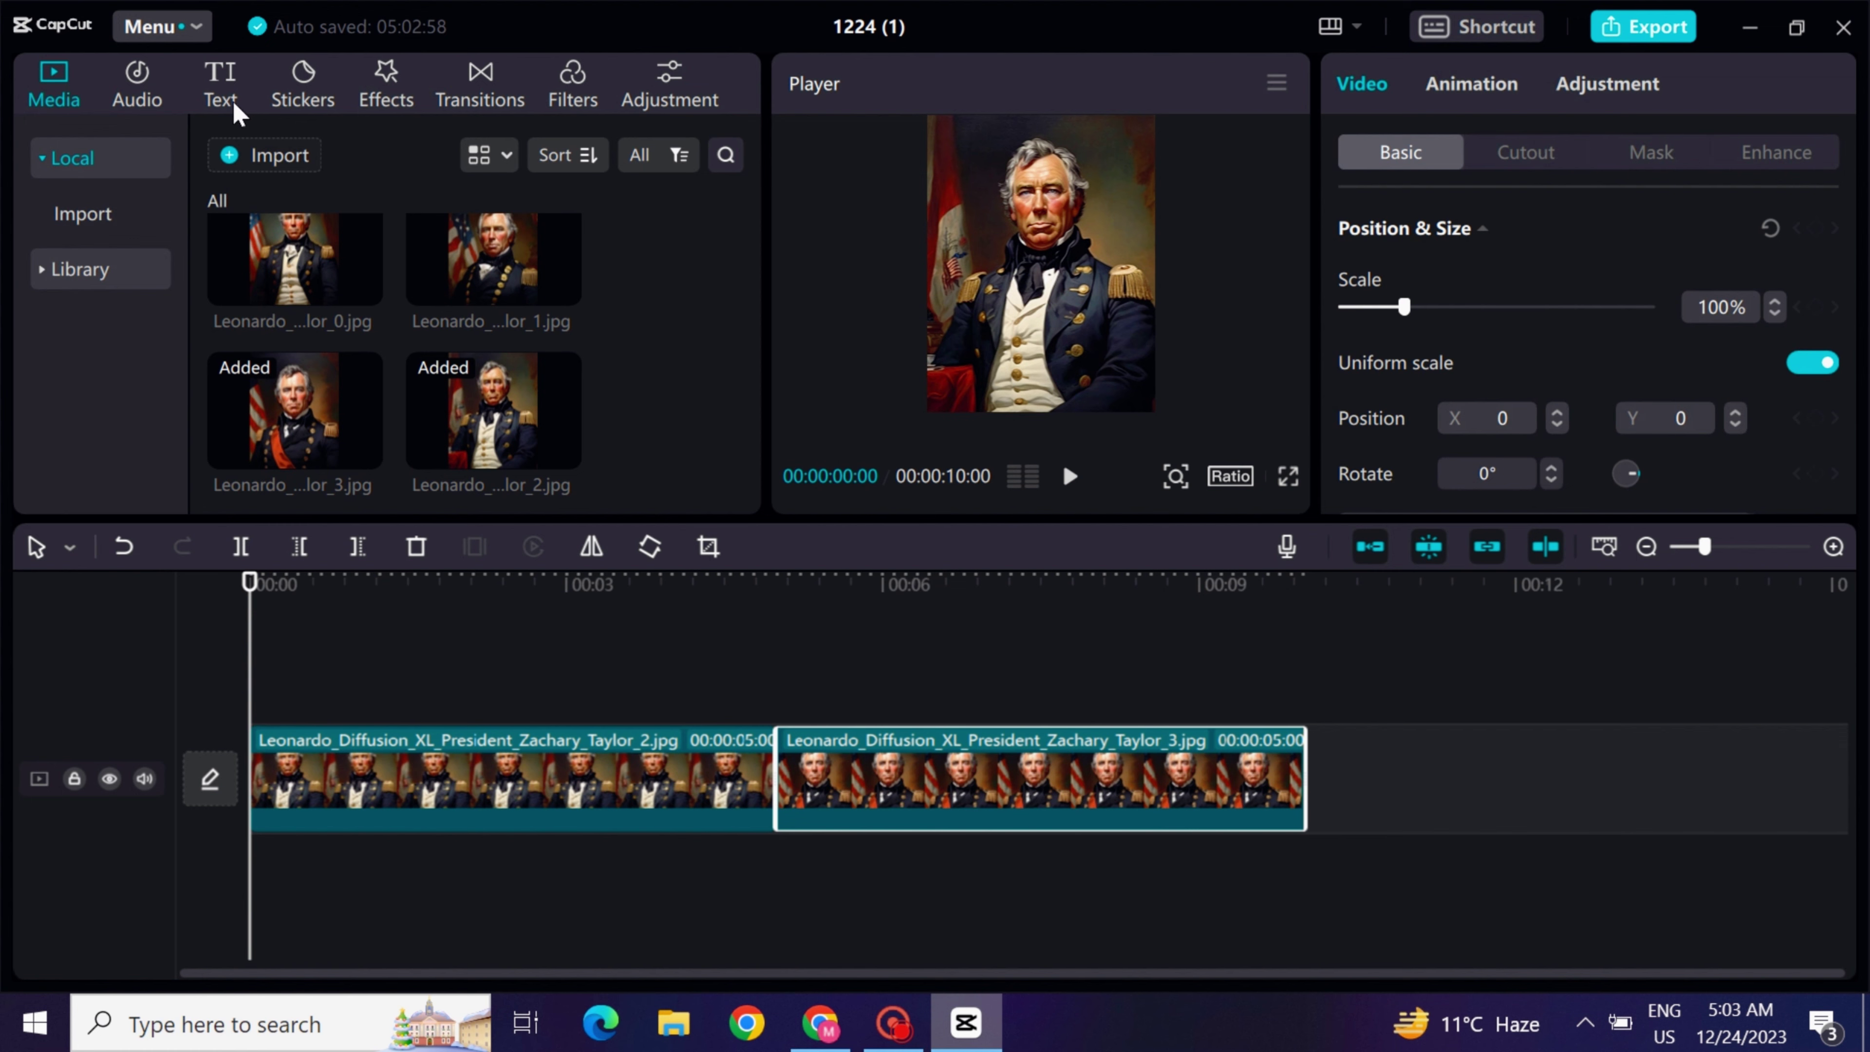
left_click(220, 85)
left_click(313, 271)
left_click_drag(566, 698, 1299, 705)
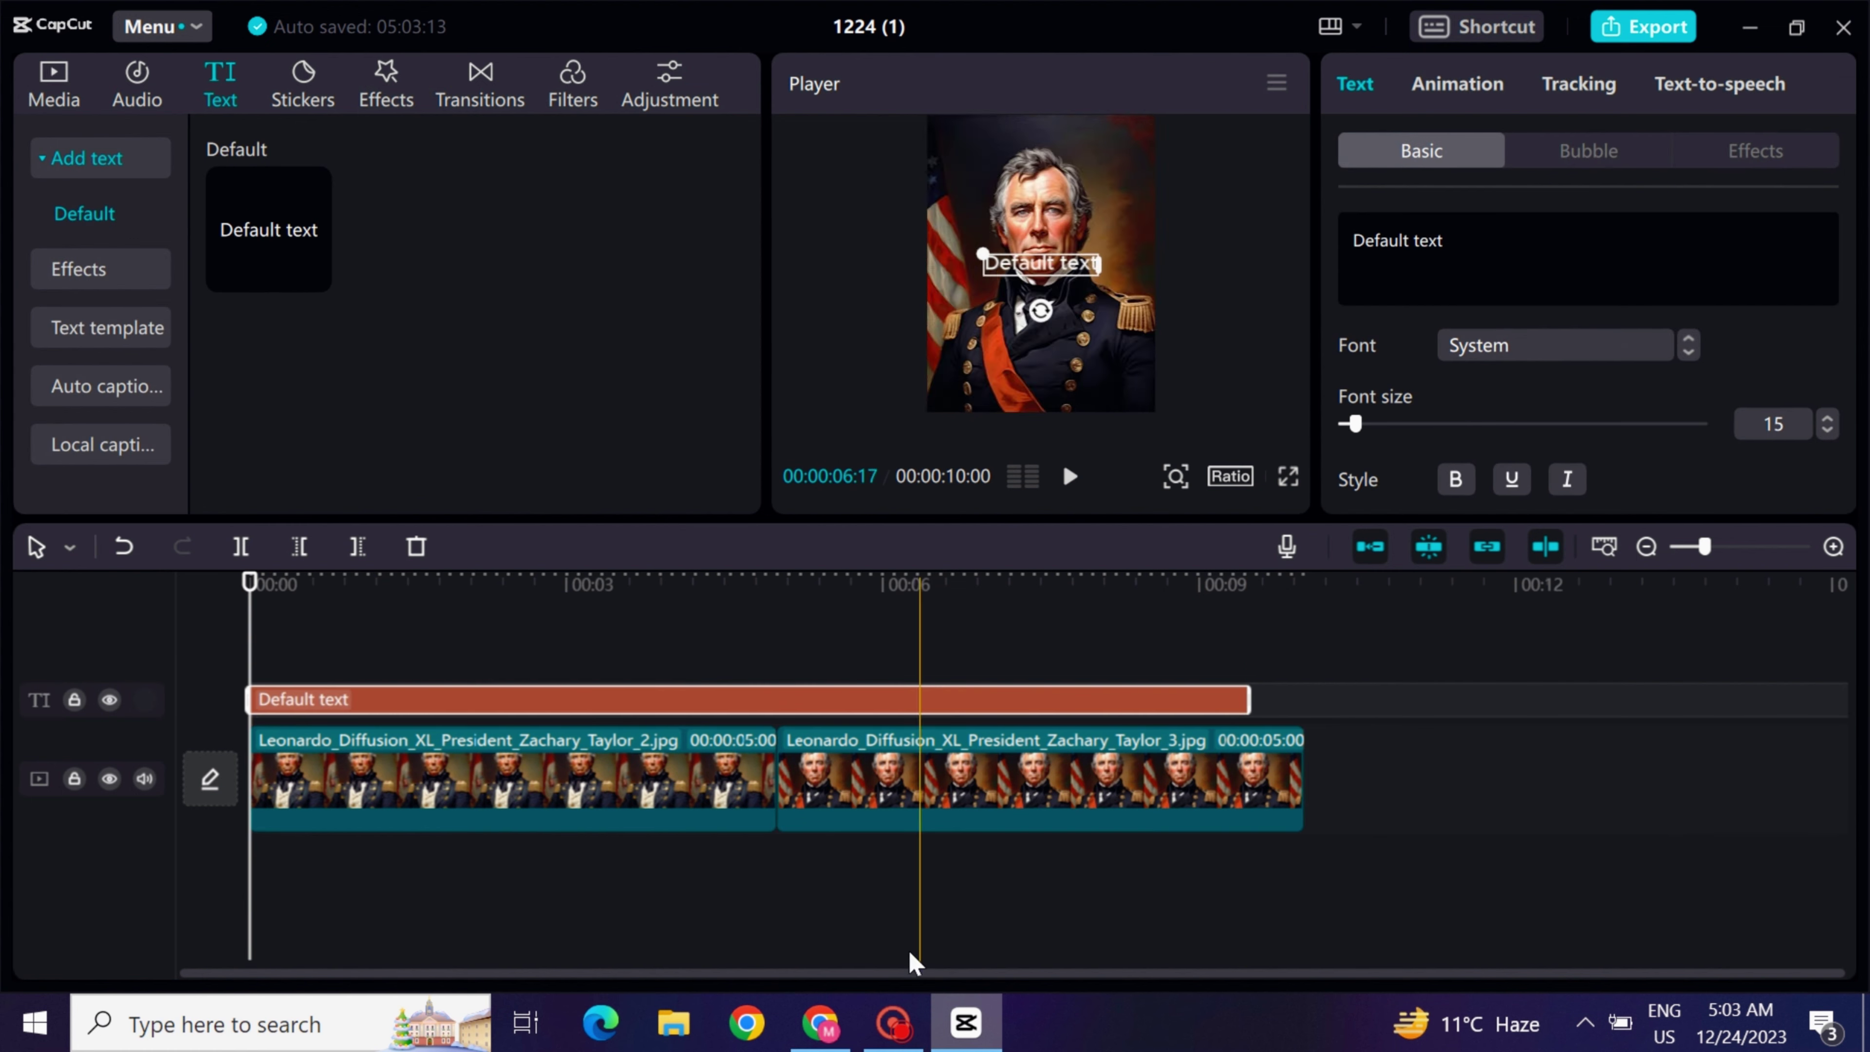
Replace the default text with fact 13 copied from the history article, preceded by "Did You Know".
left_click(819, 1021)
left_click_drag(160, 550, 363, 685)
right_click(429, 295)
left_click(480, 355)
left_click(965, 1022)
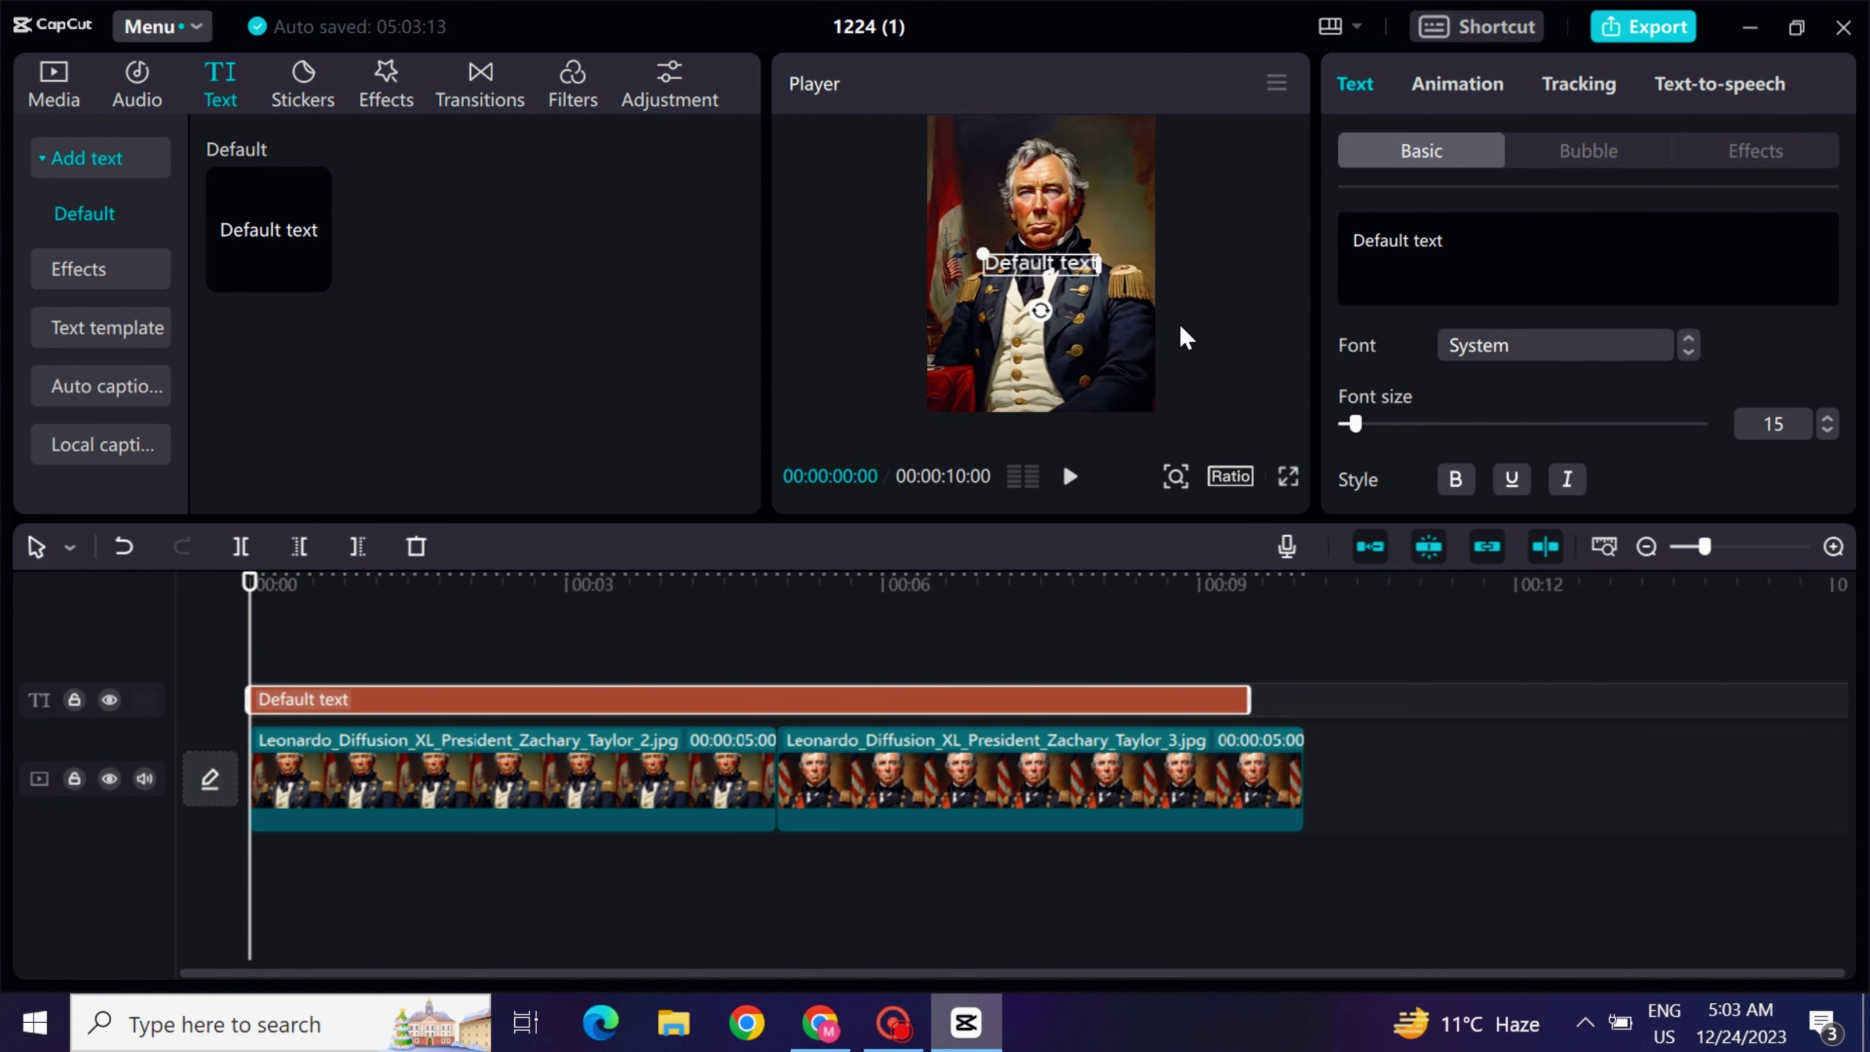
triple_click(1396, 231)
right_click(1428, 243)
left_click(1463, 389)
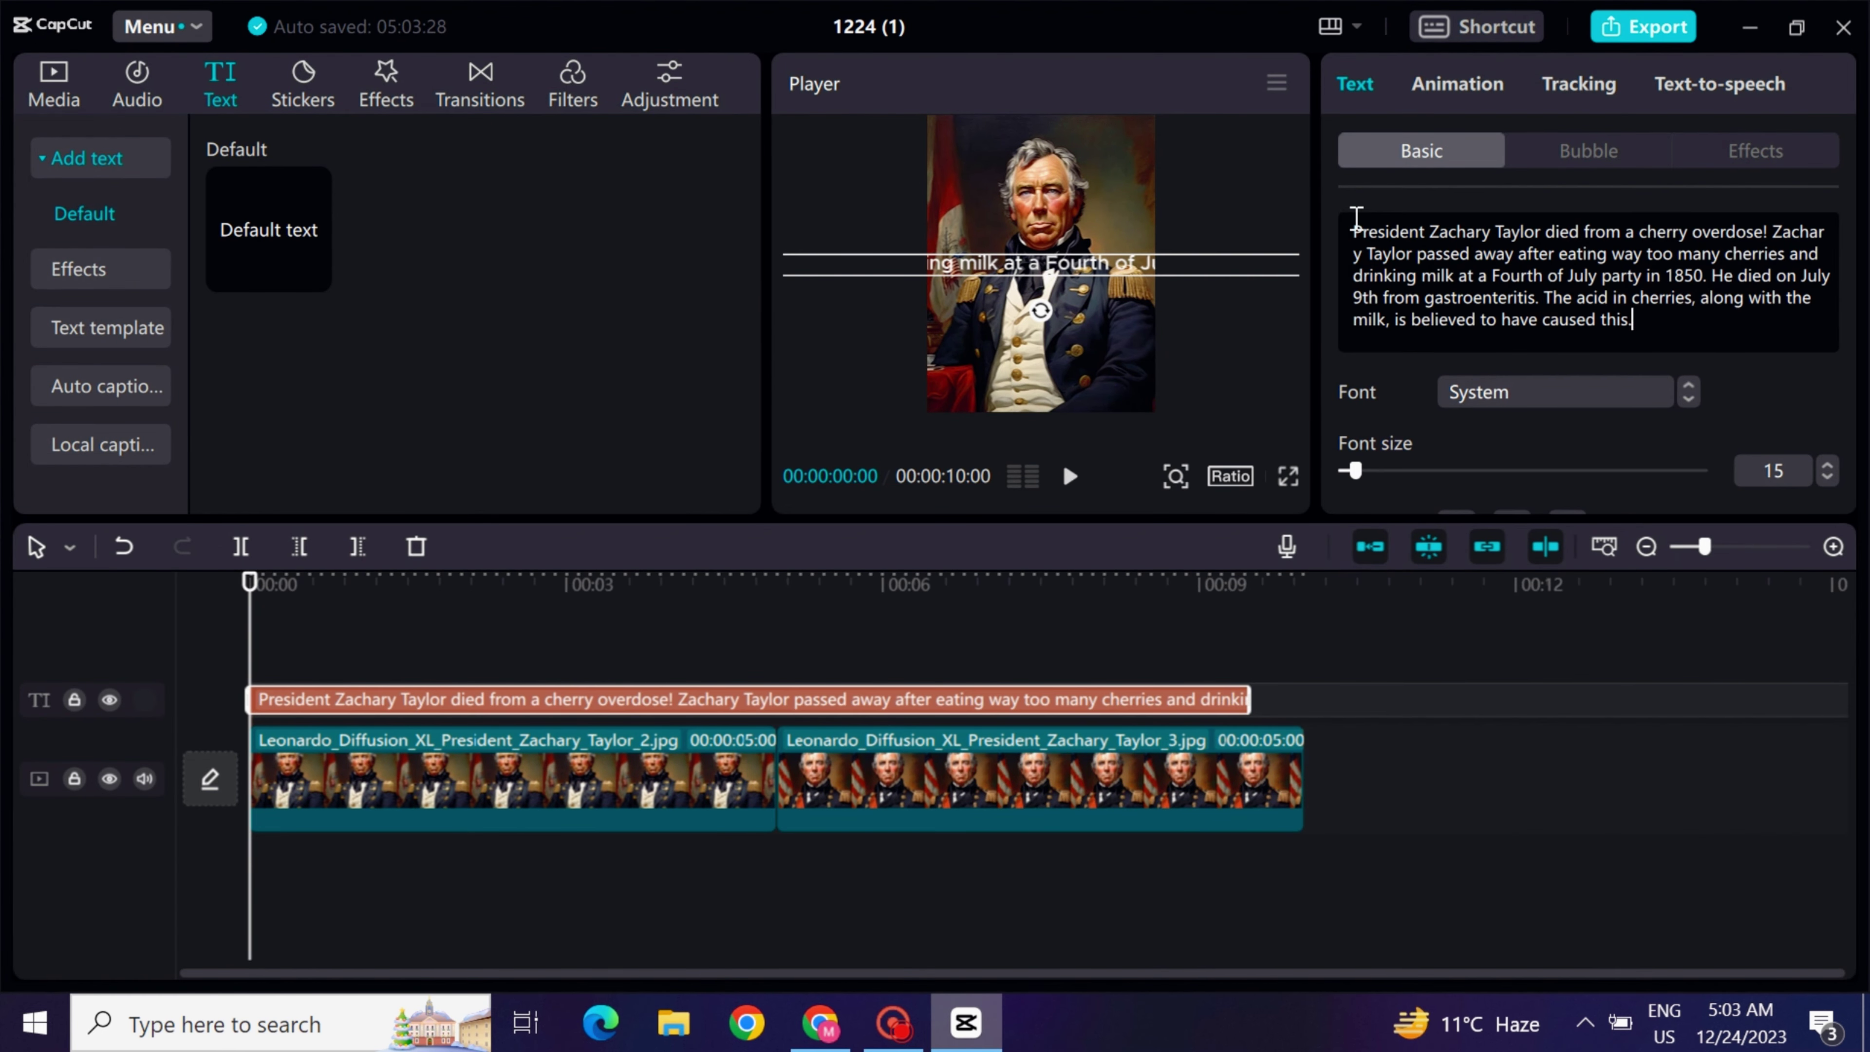
type("Did You ")
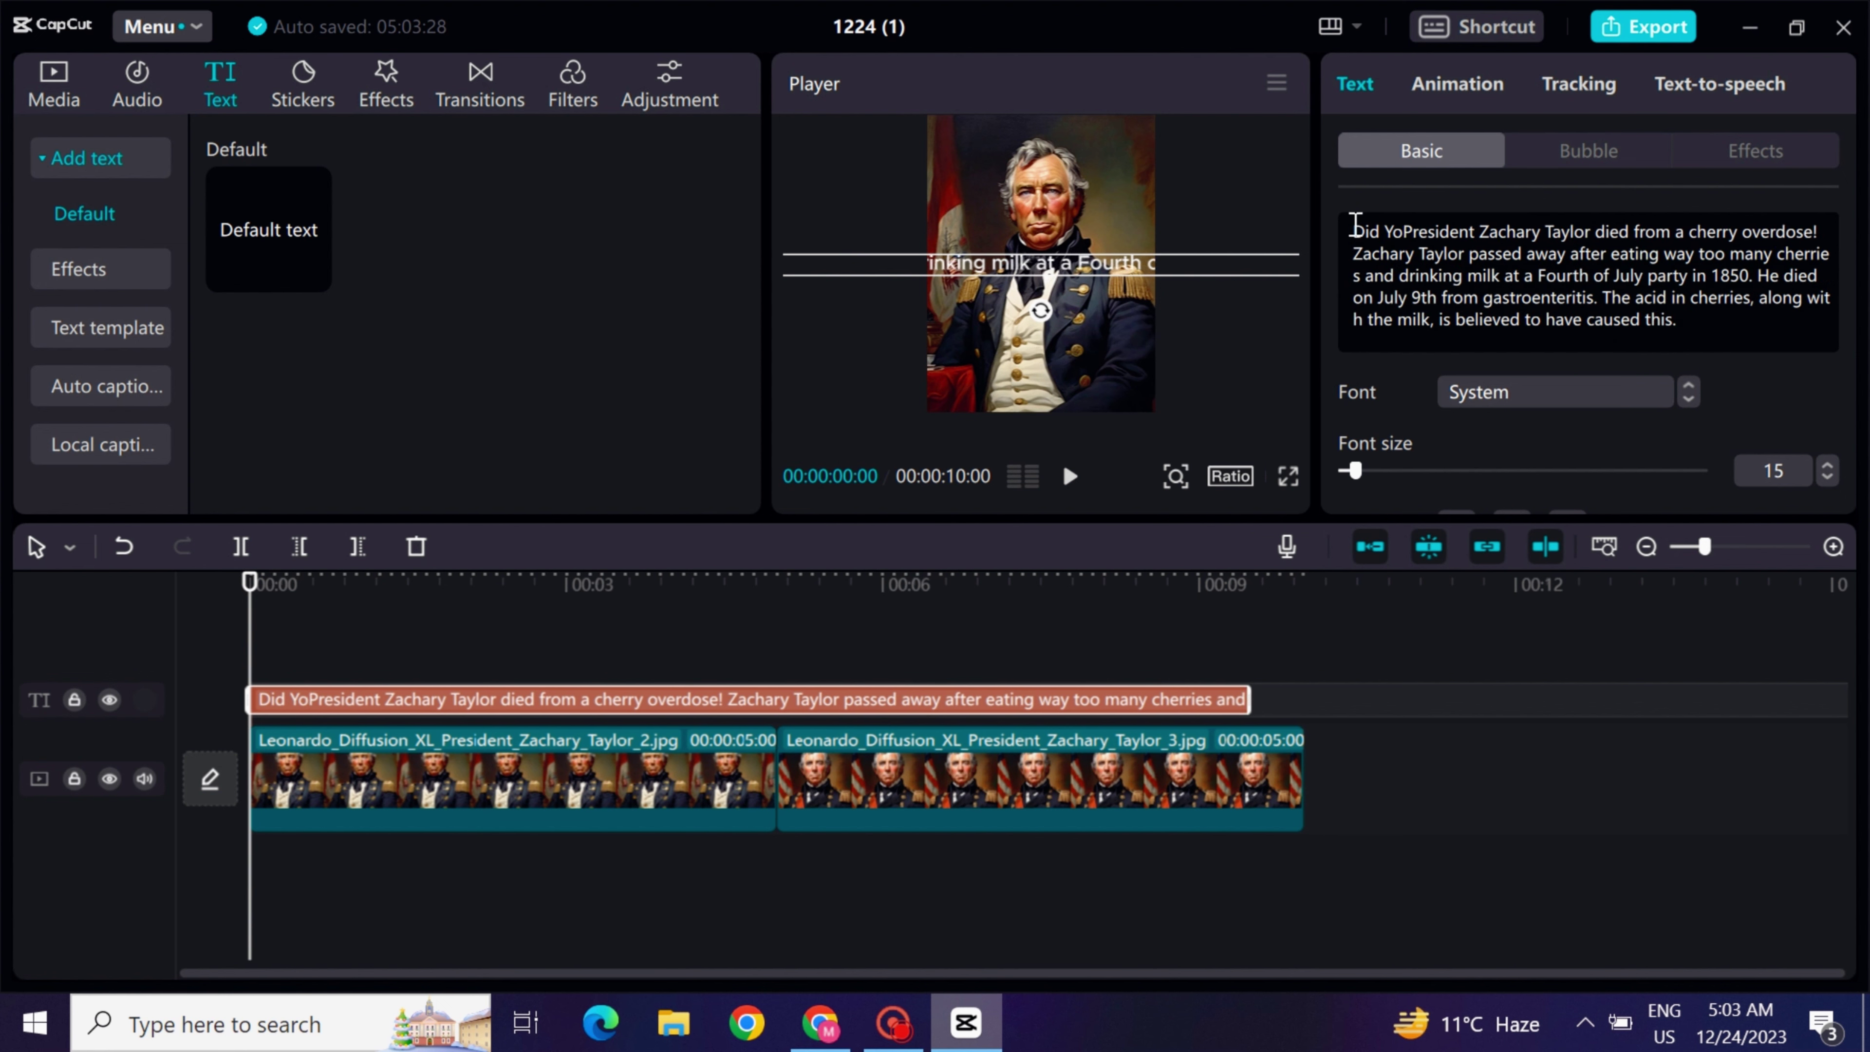
type("Know")
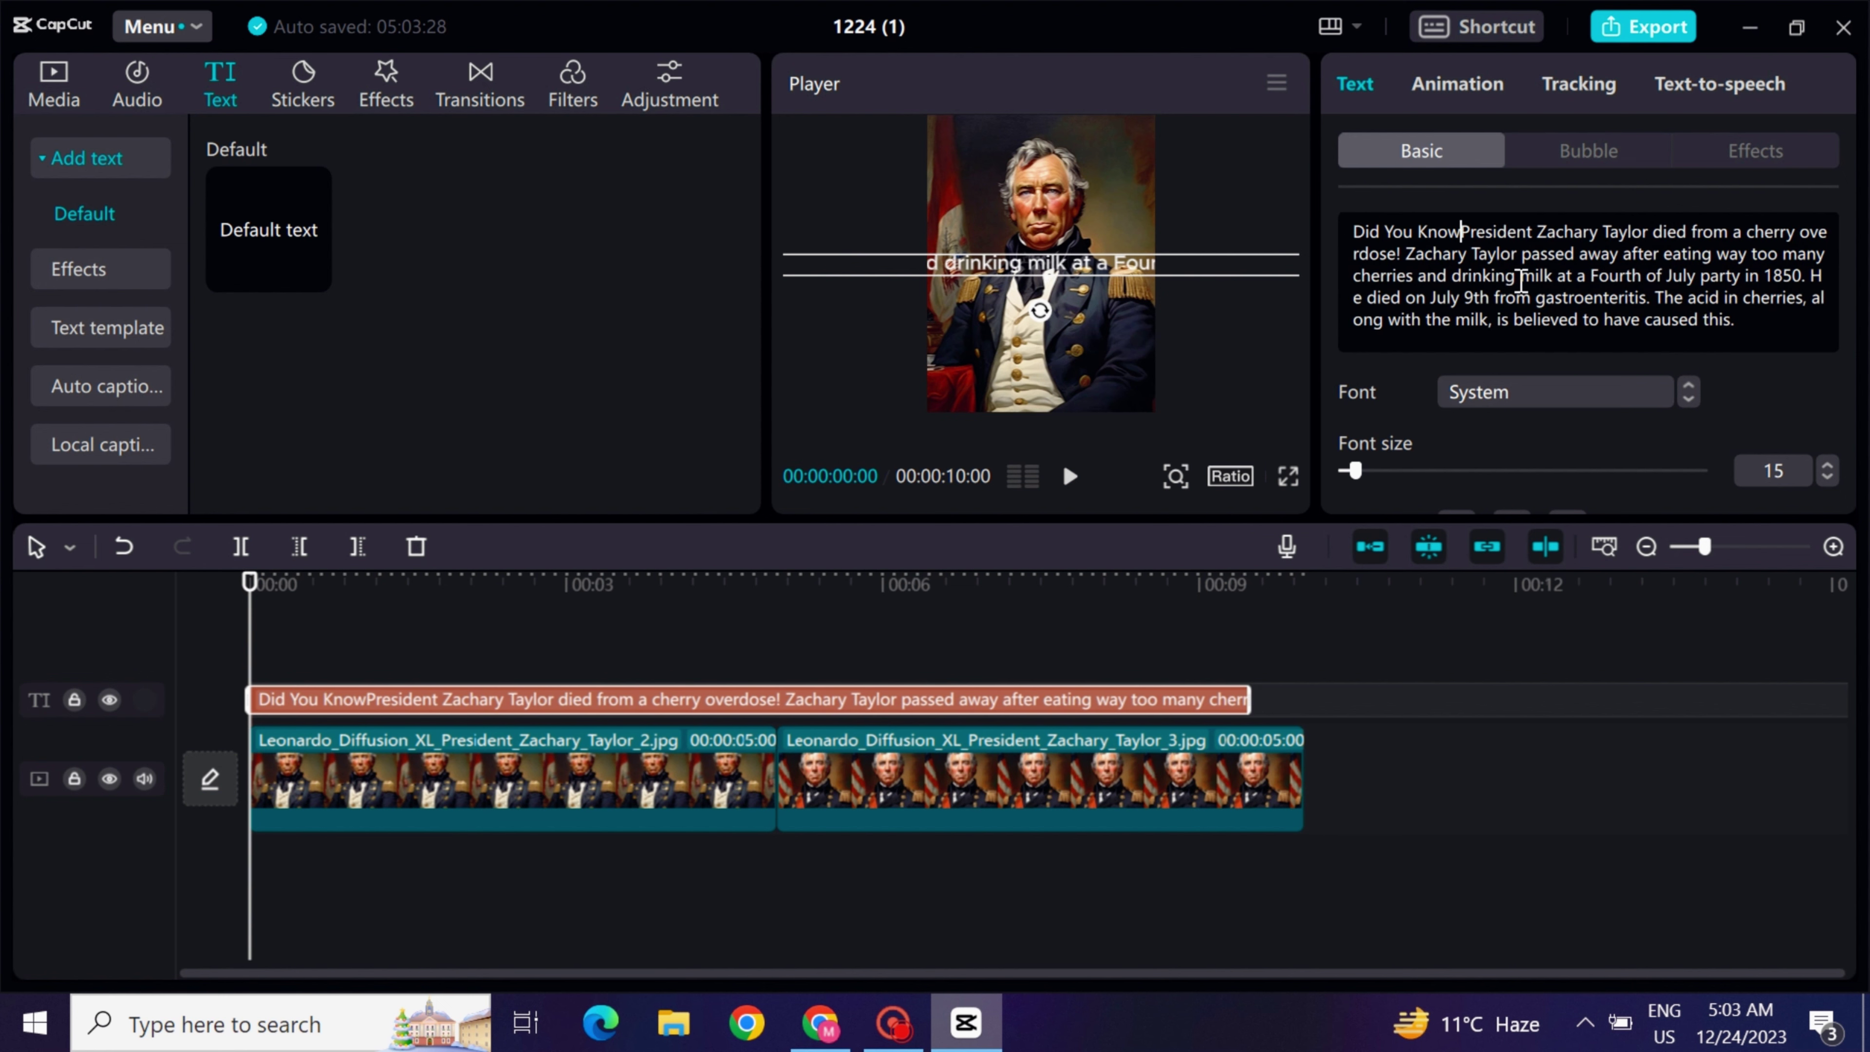
Choose a narrator voice and generate a text-to-speech voiceover from the text clip.
left_click(1730, 85)
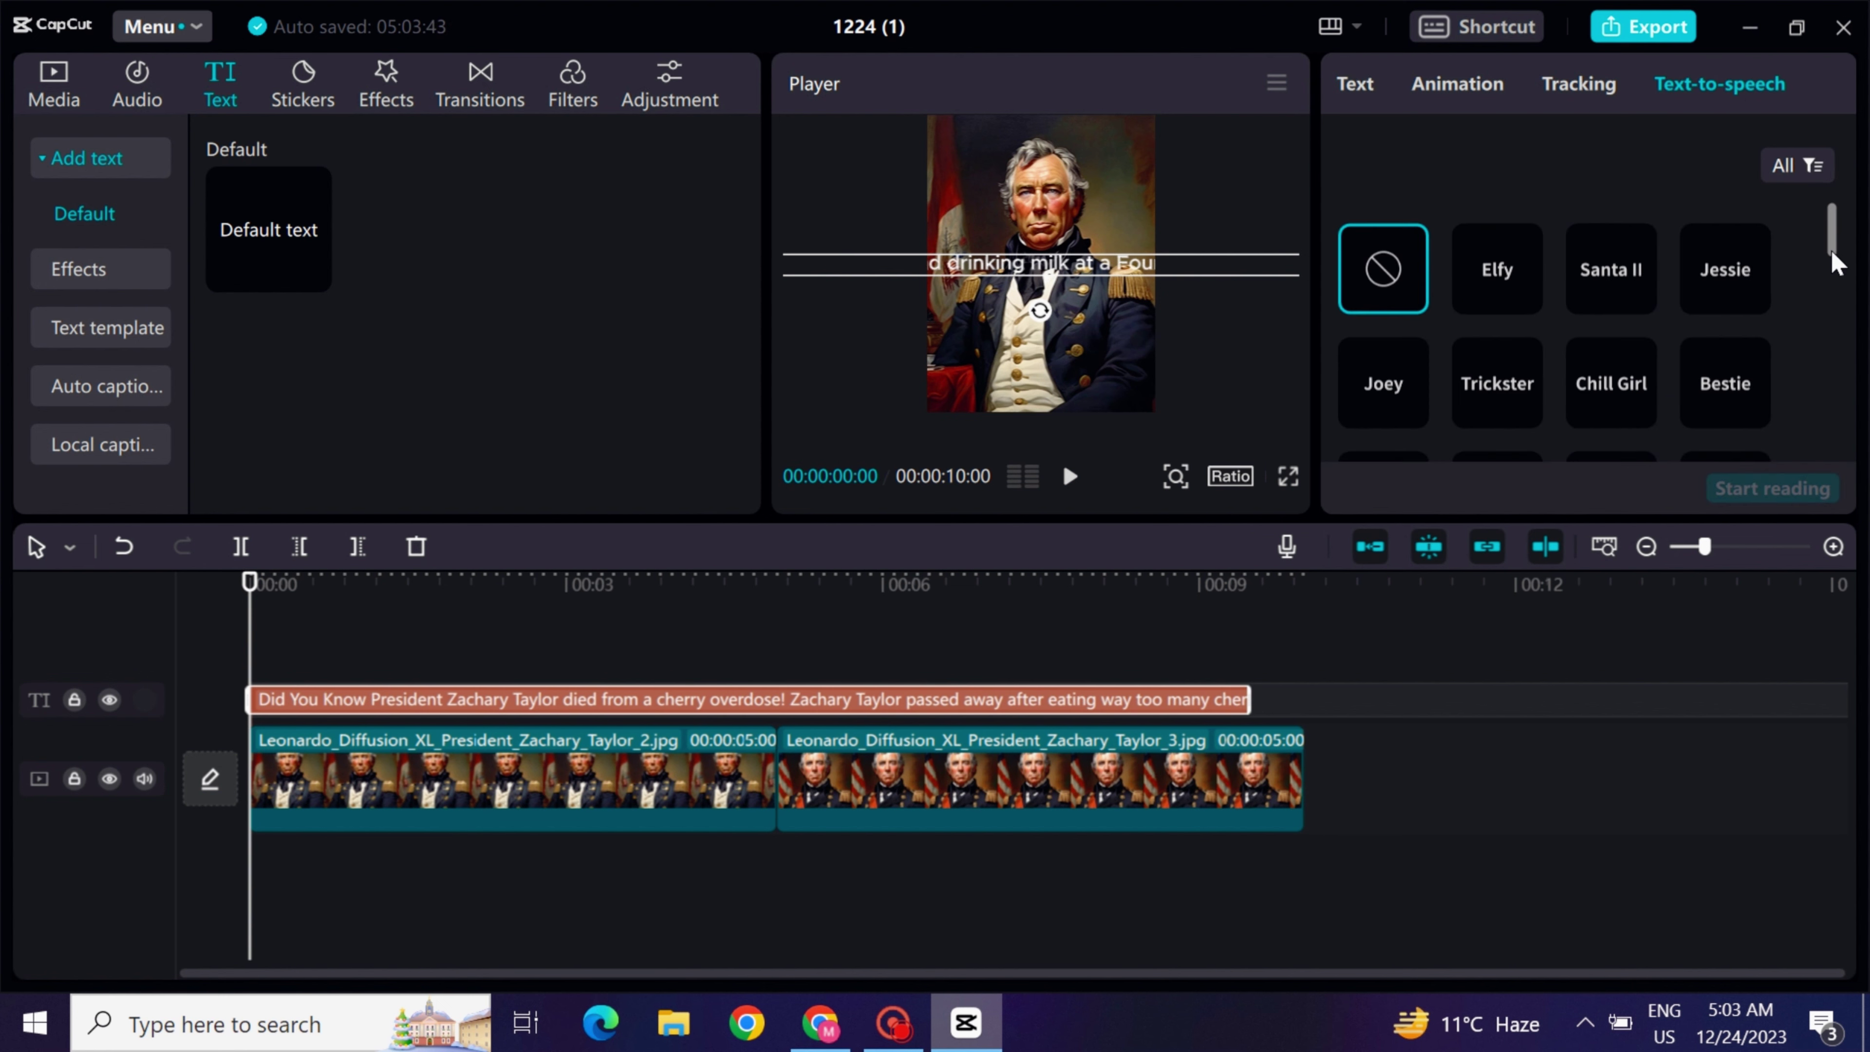
left_click_drag(1836, 261, 1838, 430)
scroll(1832, 431, "down", 2)
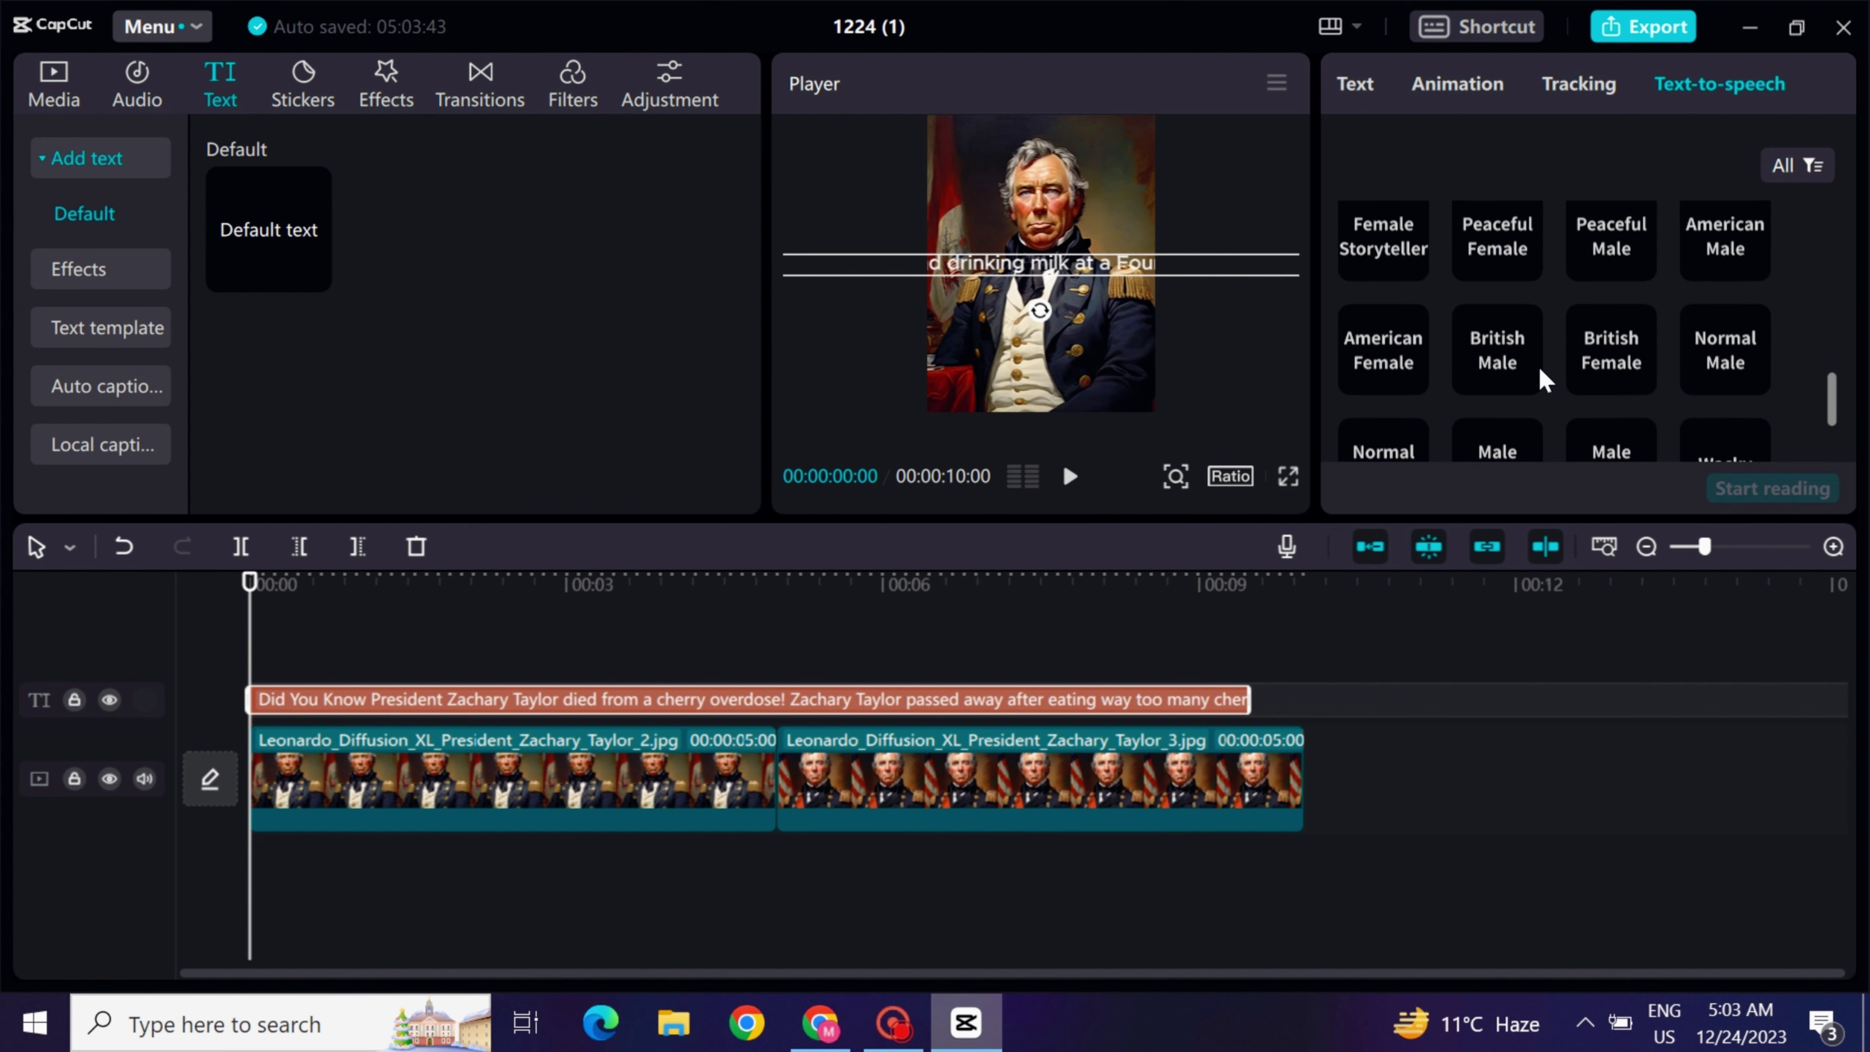
left_click(1771, 488)
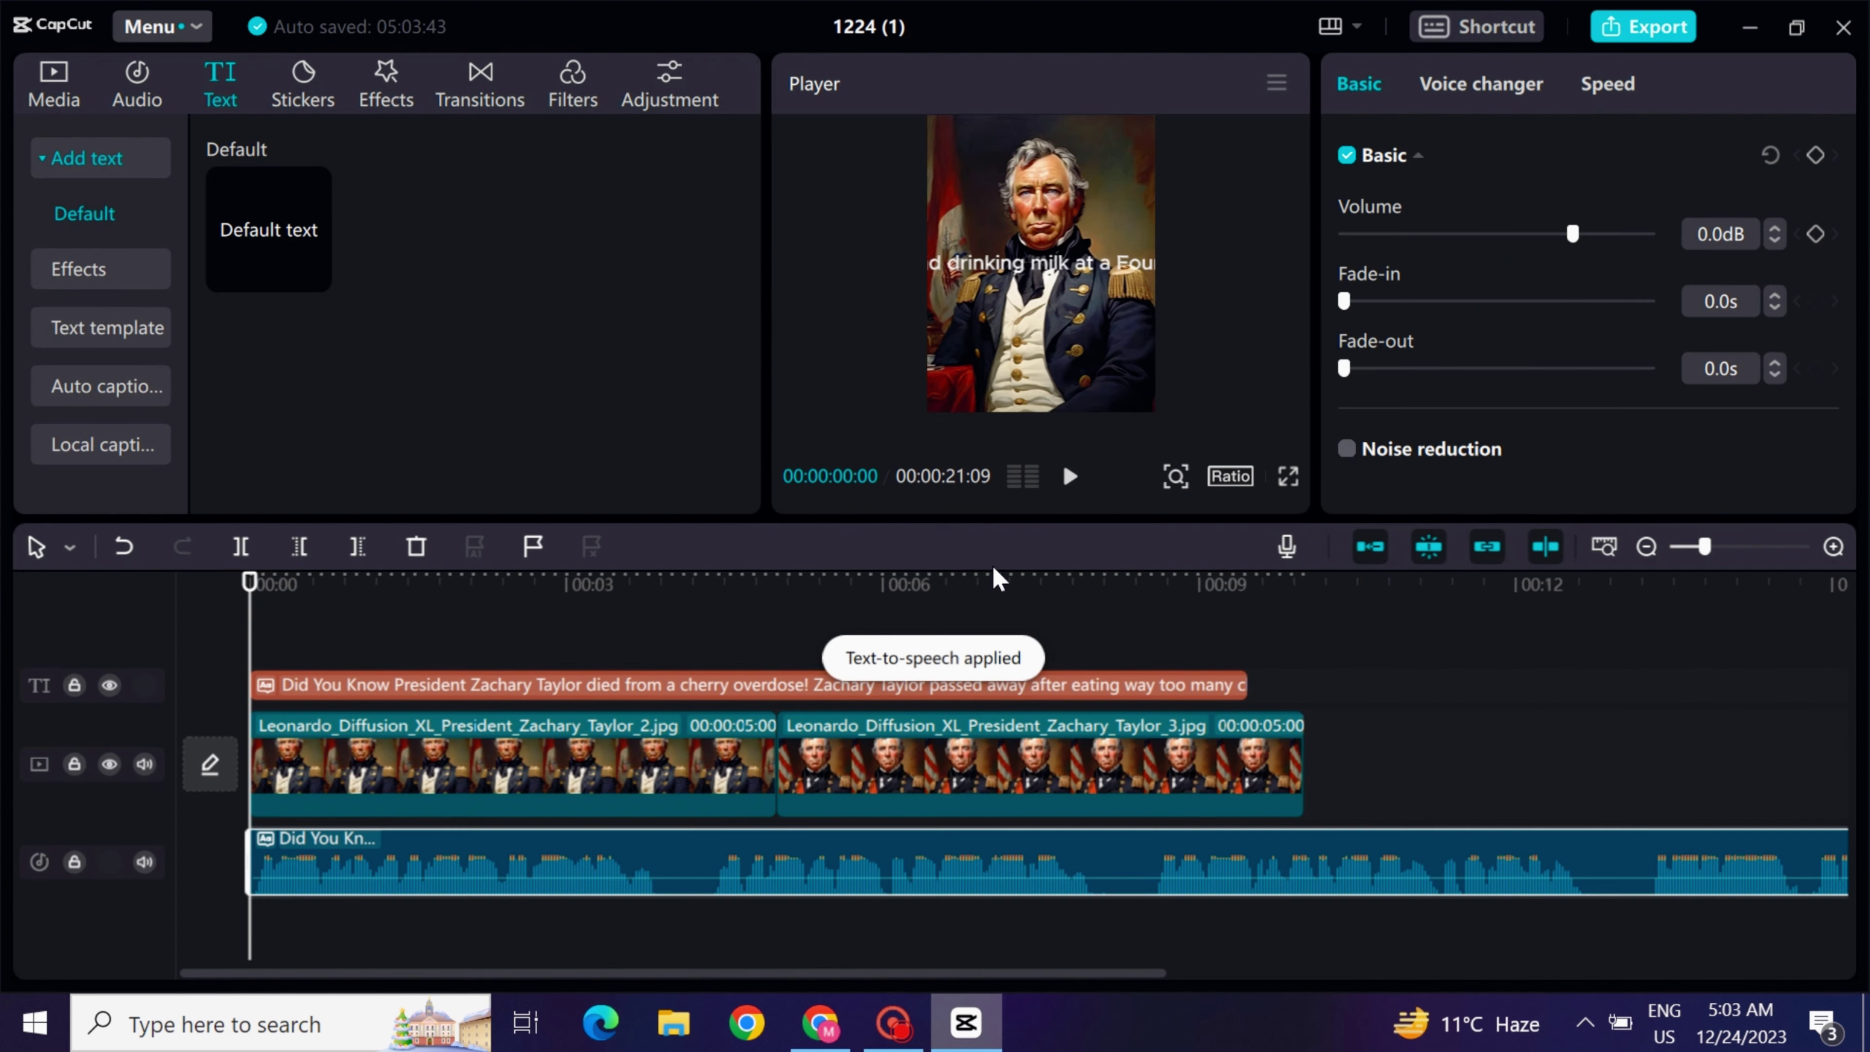
Set the text's opacity to 0% and extend the text clip to about 14.7 s.
left_click(1061, 267)
left_click_drag(1848, 243, 1848, 442)
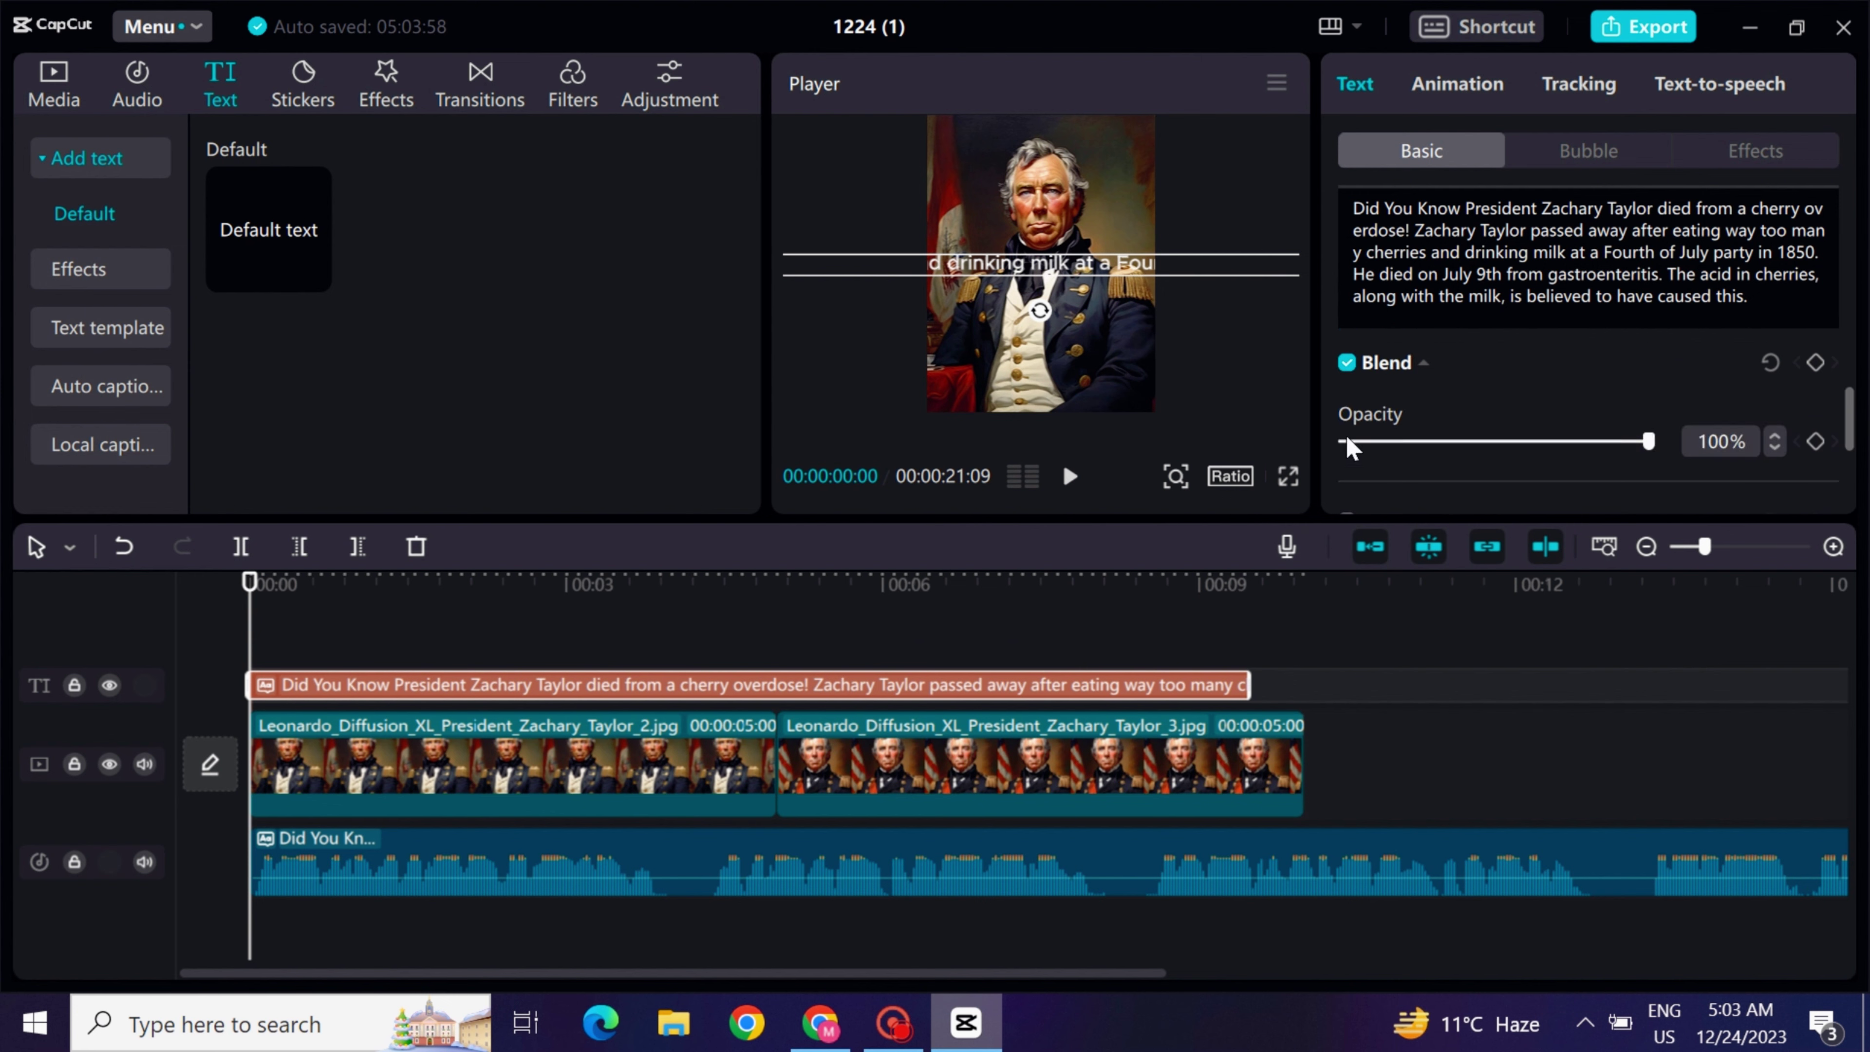
left_click(1344, 442)
left_click(1202, 378)
left_click(1158, 689)
left_click_drag(1249, 685, 1356, 685)
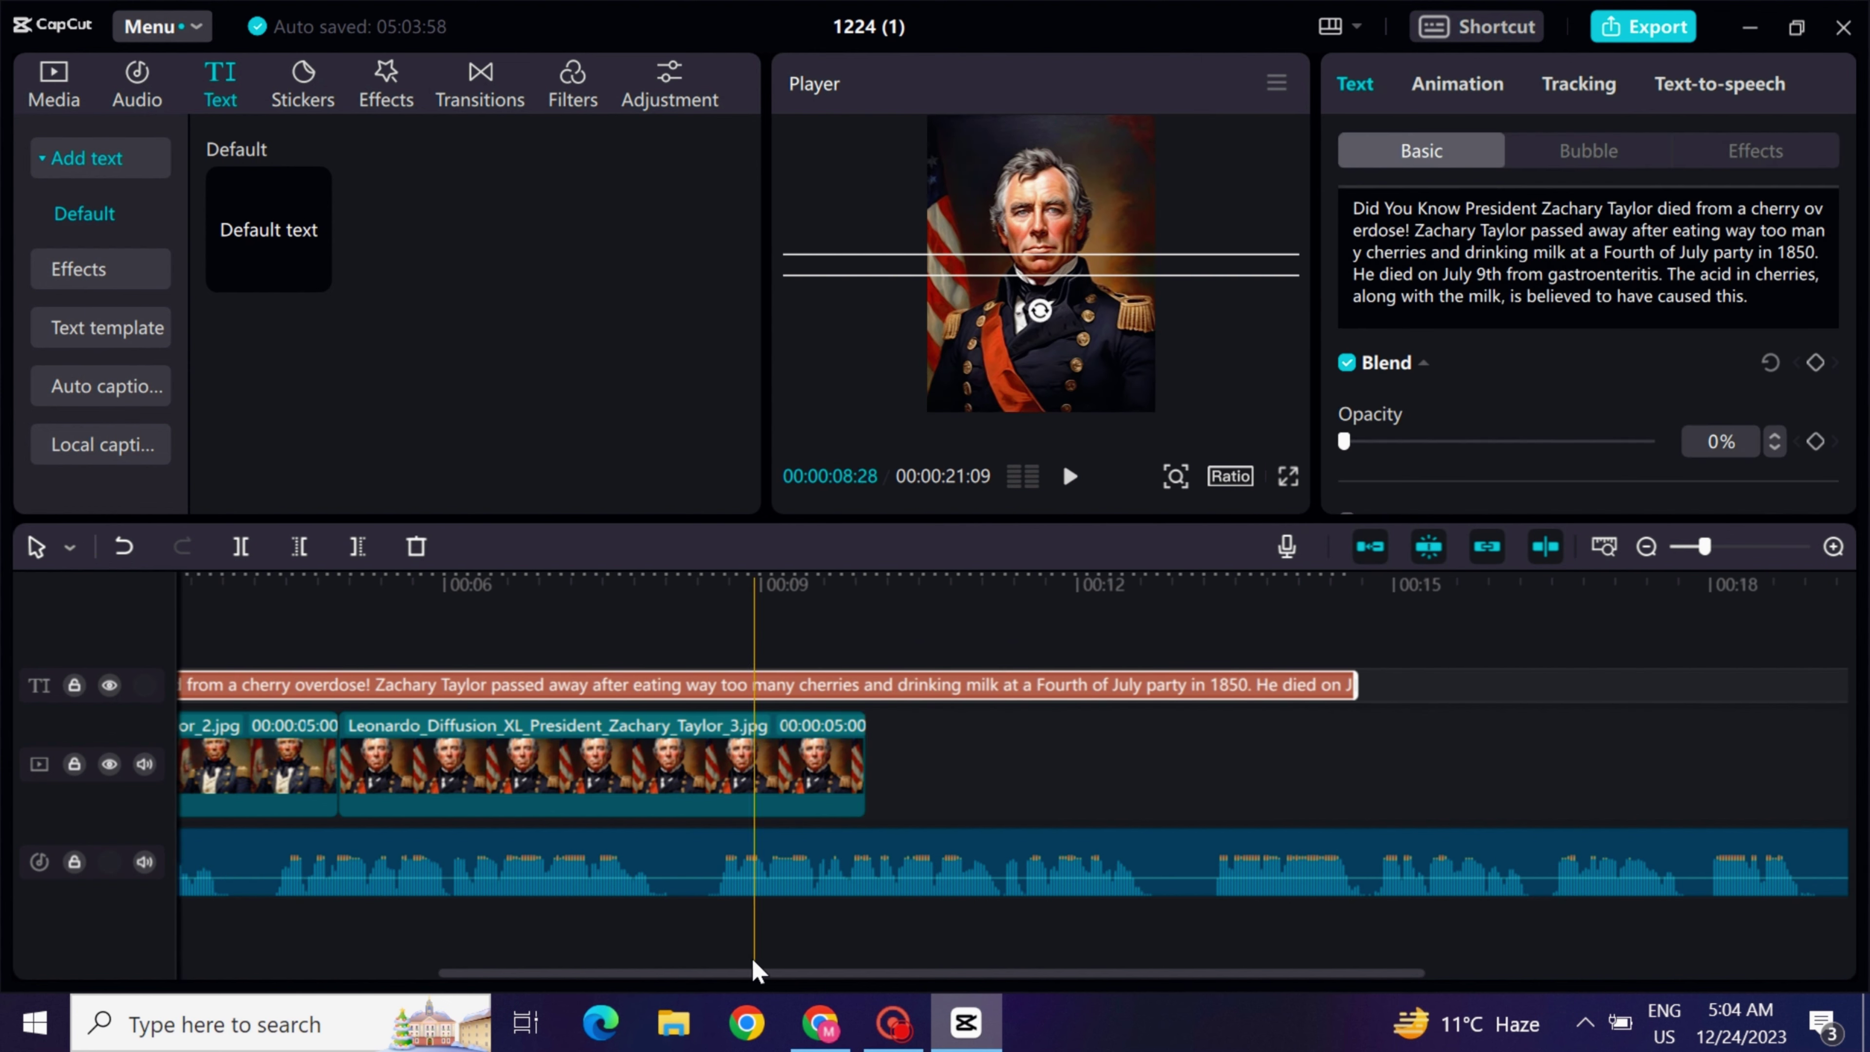
left_click_drag(755, 971, 493, 972)
Trim the two portrait clips to match the voiceover, ending the first at about 1.4 s and the second at about 1.8 s.
left_click(54, 84)
left_click(1071, 479)
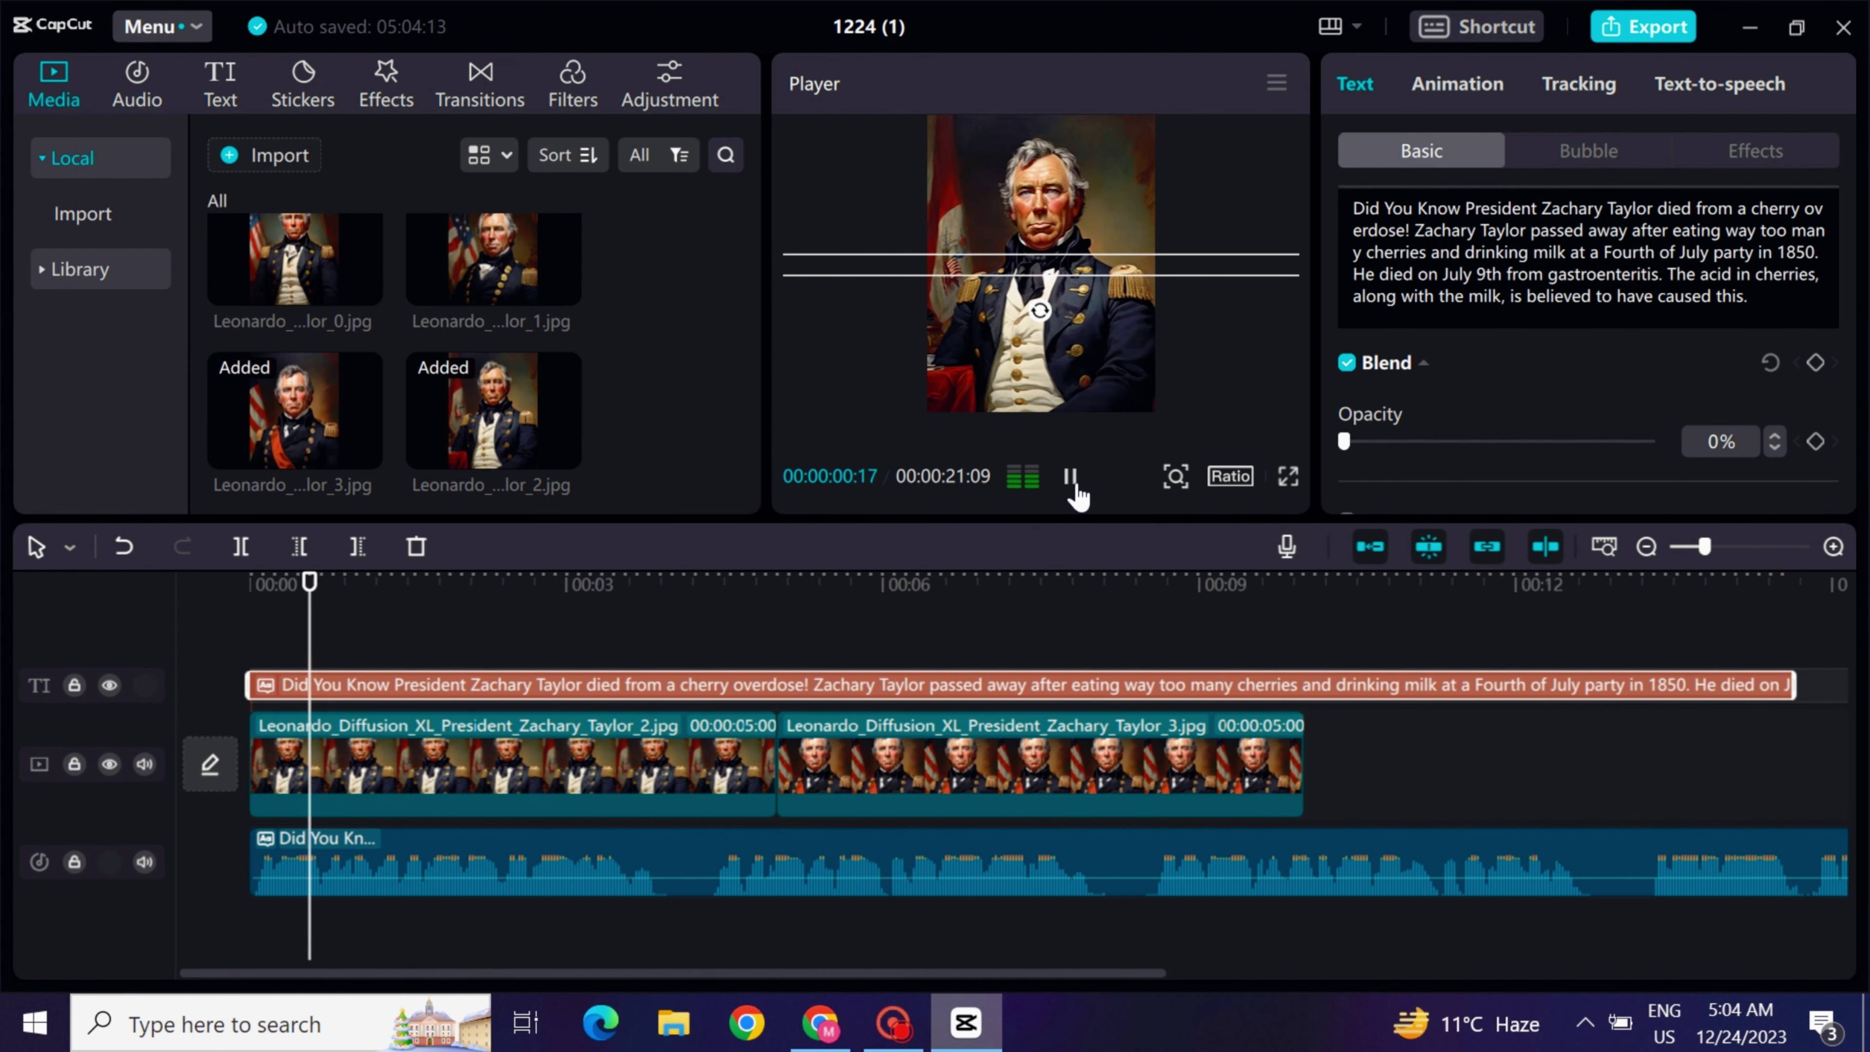
left_click(1073, 482)
left_click_drag(602, 724, 440, 724)
left_click_drag(769, 747, 395, 747)
left_click_drag(918, 747, 453, 748)
Append the grave_2 image after the second portrait clip and play the sequence to check it.
scroll(736, 361, "down", 5)
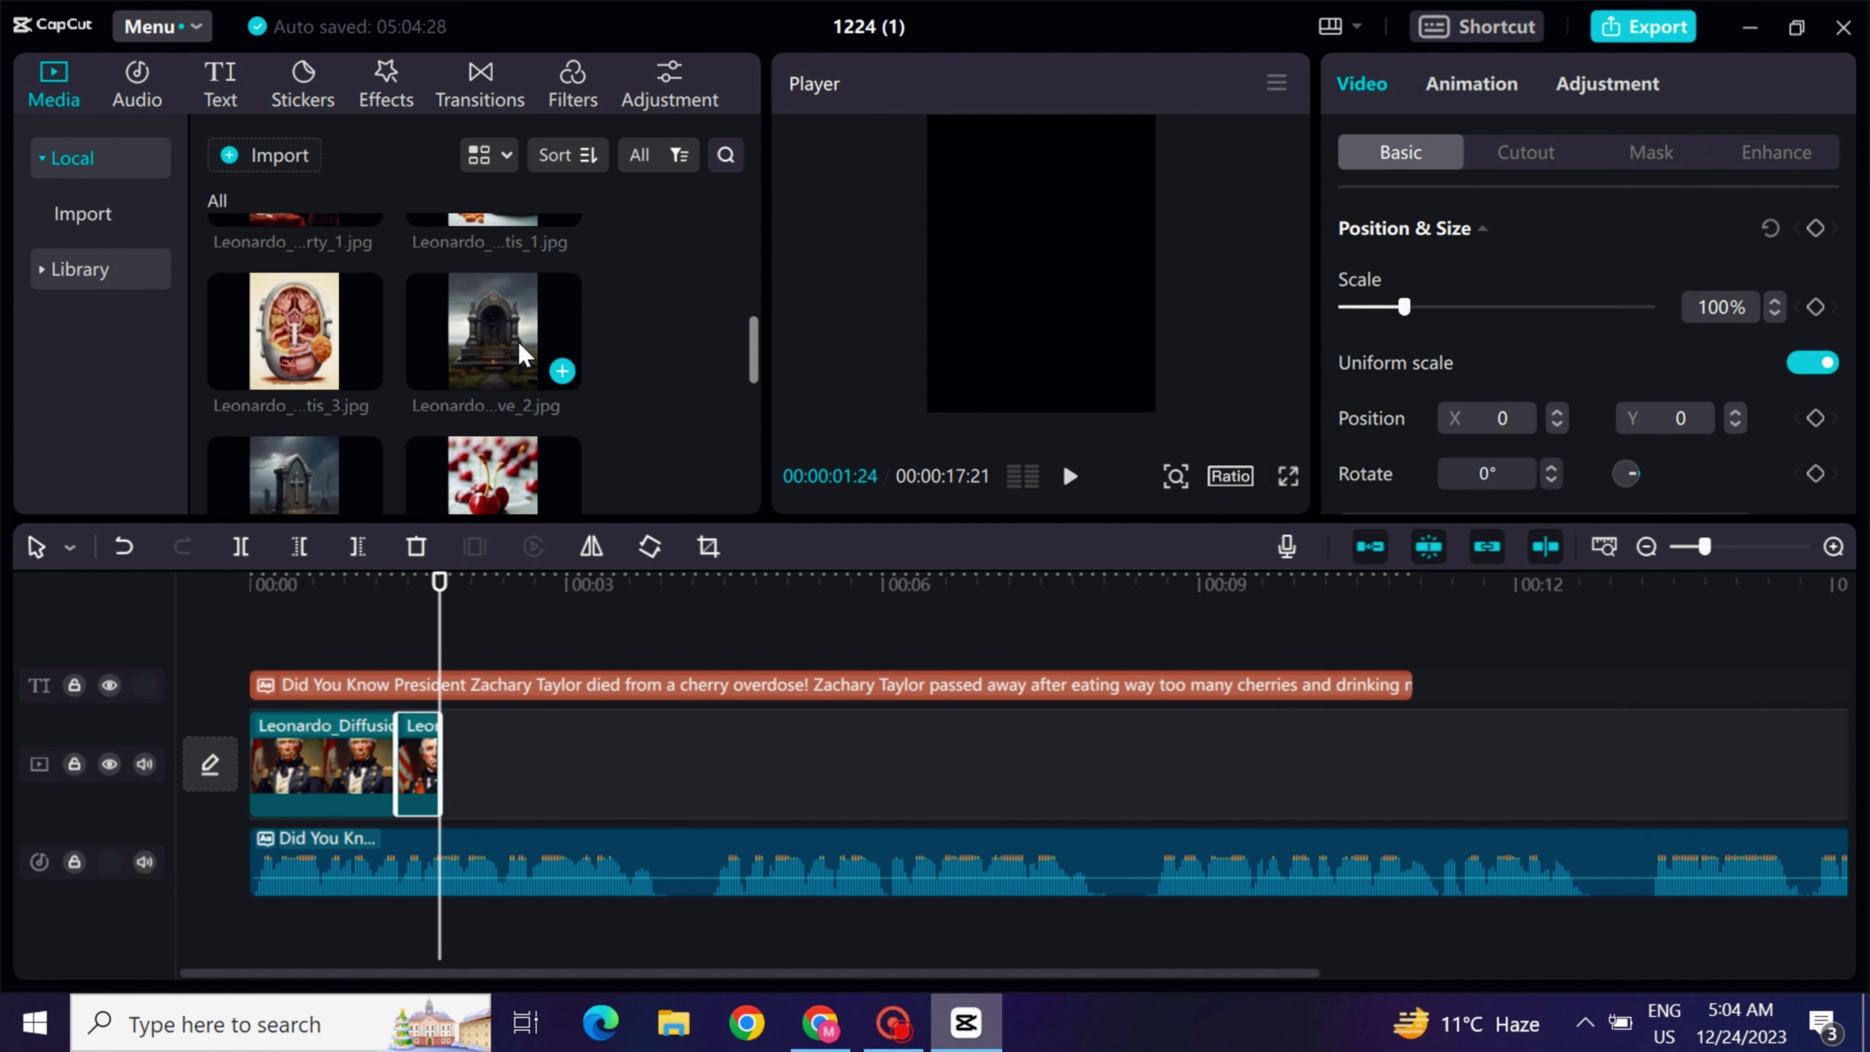
left_click(559, 372)
left_click(1071, 479)
left_click(1071, 479)
Set the project's aspect ratio to 9:16 and enlarge the grave and portrait images to fill the frame.
left_click(1229, 476)
left_click(1285, 790)
left_click_drag(958, 370, 926, 442)
left_click(345, 630)
left_click(1094, 249)
left_click(868, 434)
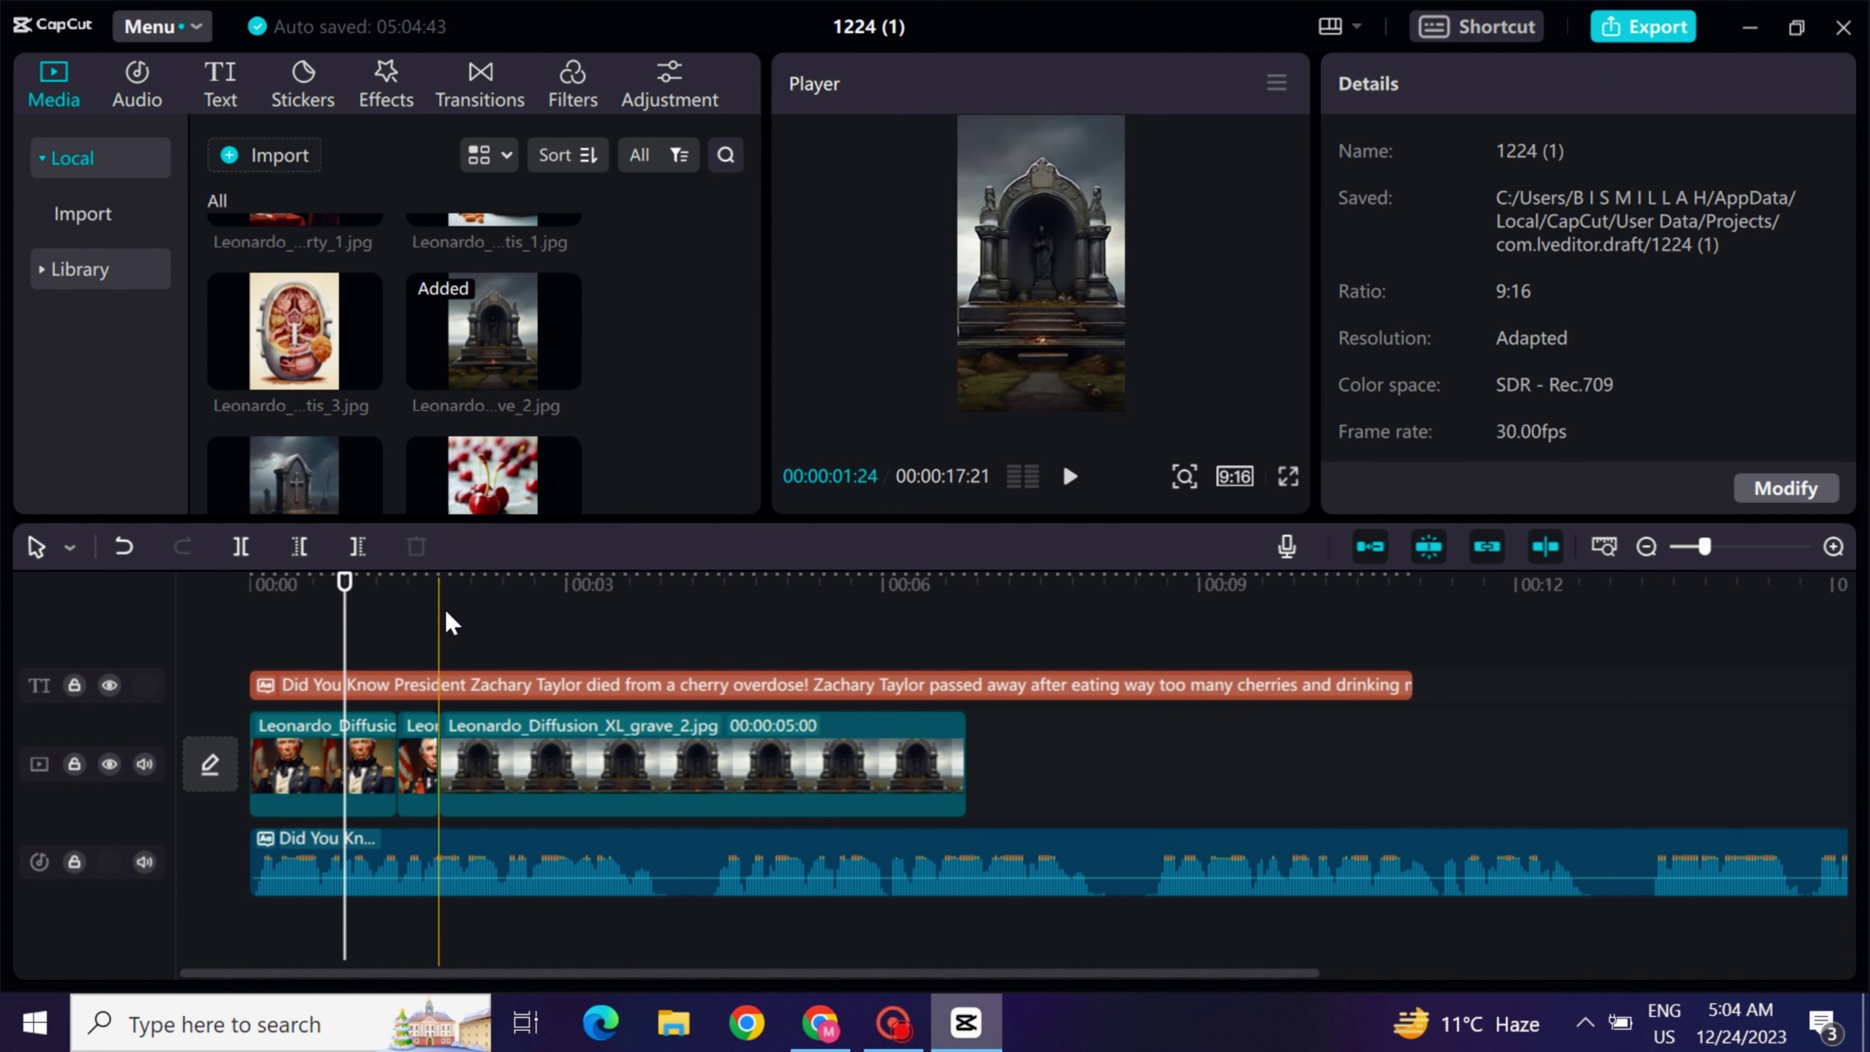
left_click(408, 622)
left_click(1055, 236)
left_click_drag(958, 370, 952, 438)
left_click(857, 308)
Trim the grave clip to end at about 2.7 s, playing the voiceover to check the timing.
left_click(1071, 479)
left_click(1071, 479)
left_click(743, 763)
left_click_drag(964, 763, 536, 762)
left_click(396, 616)
left_click(1071, 478)
left_click(1071, 479)
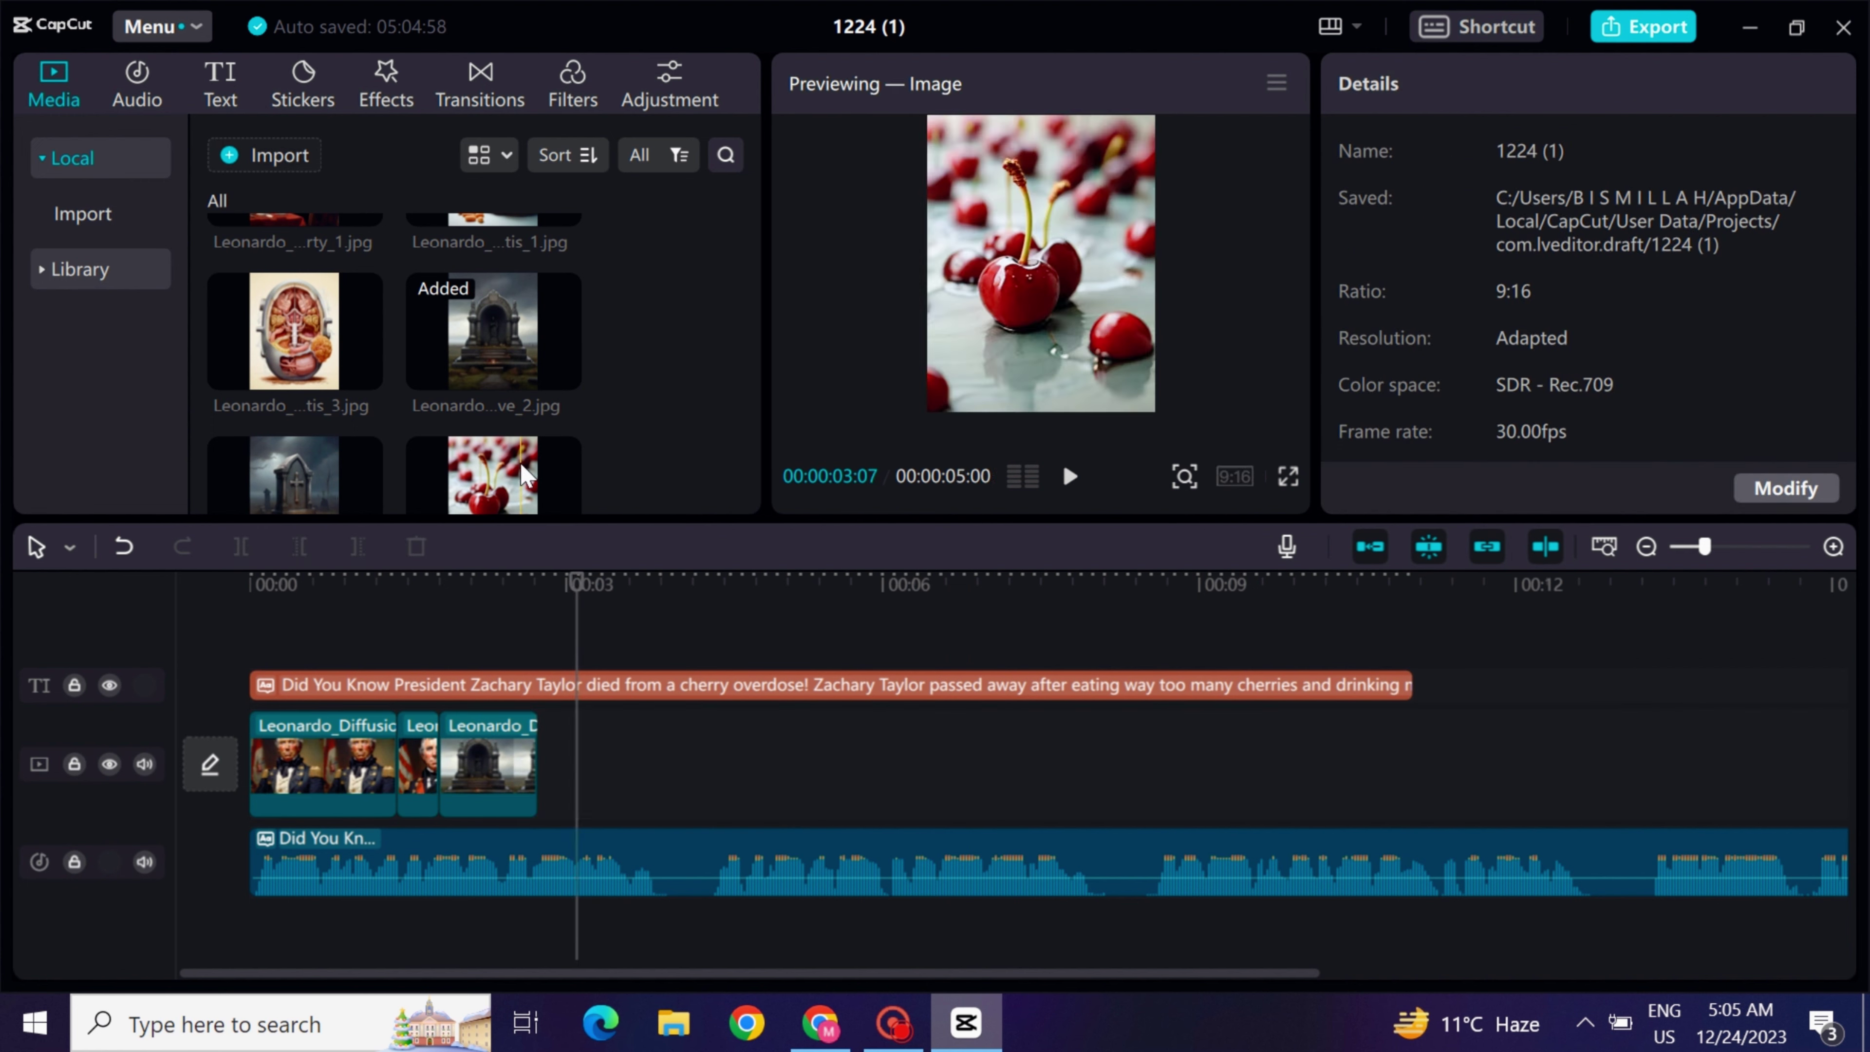
Add the cherry image after the grave clip, trim it to end at about 3.3 s and scale it to 137%.
left_click_drag(515, 476, 589, 762)
left_click_drag(1067, 750, 598, 728)
left_click(1070, 476)
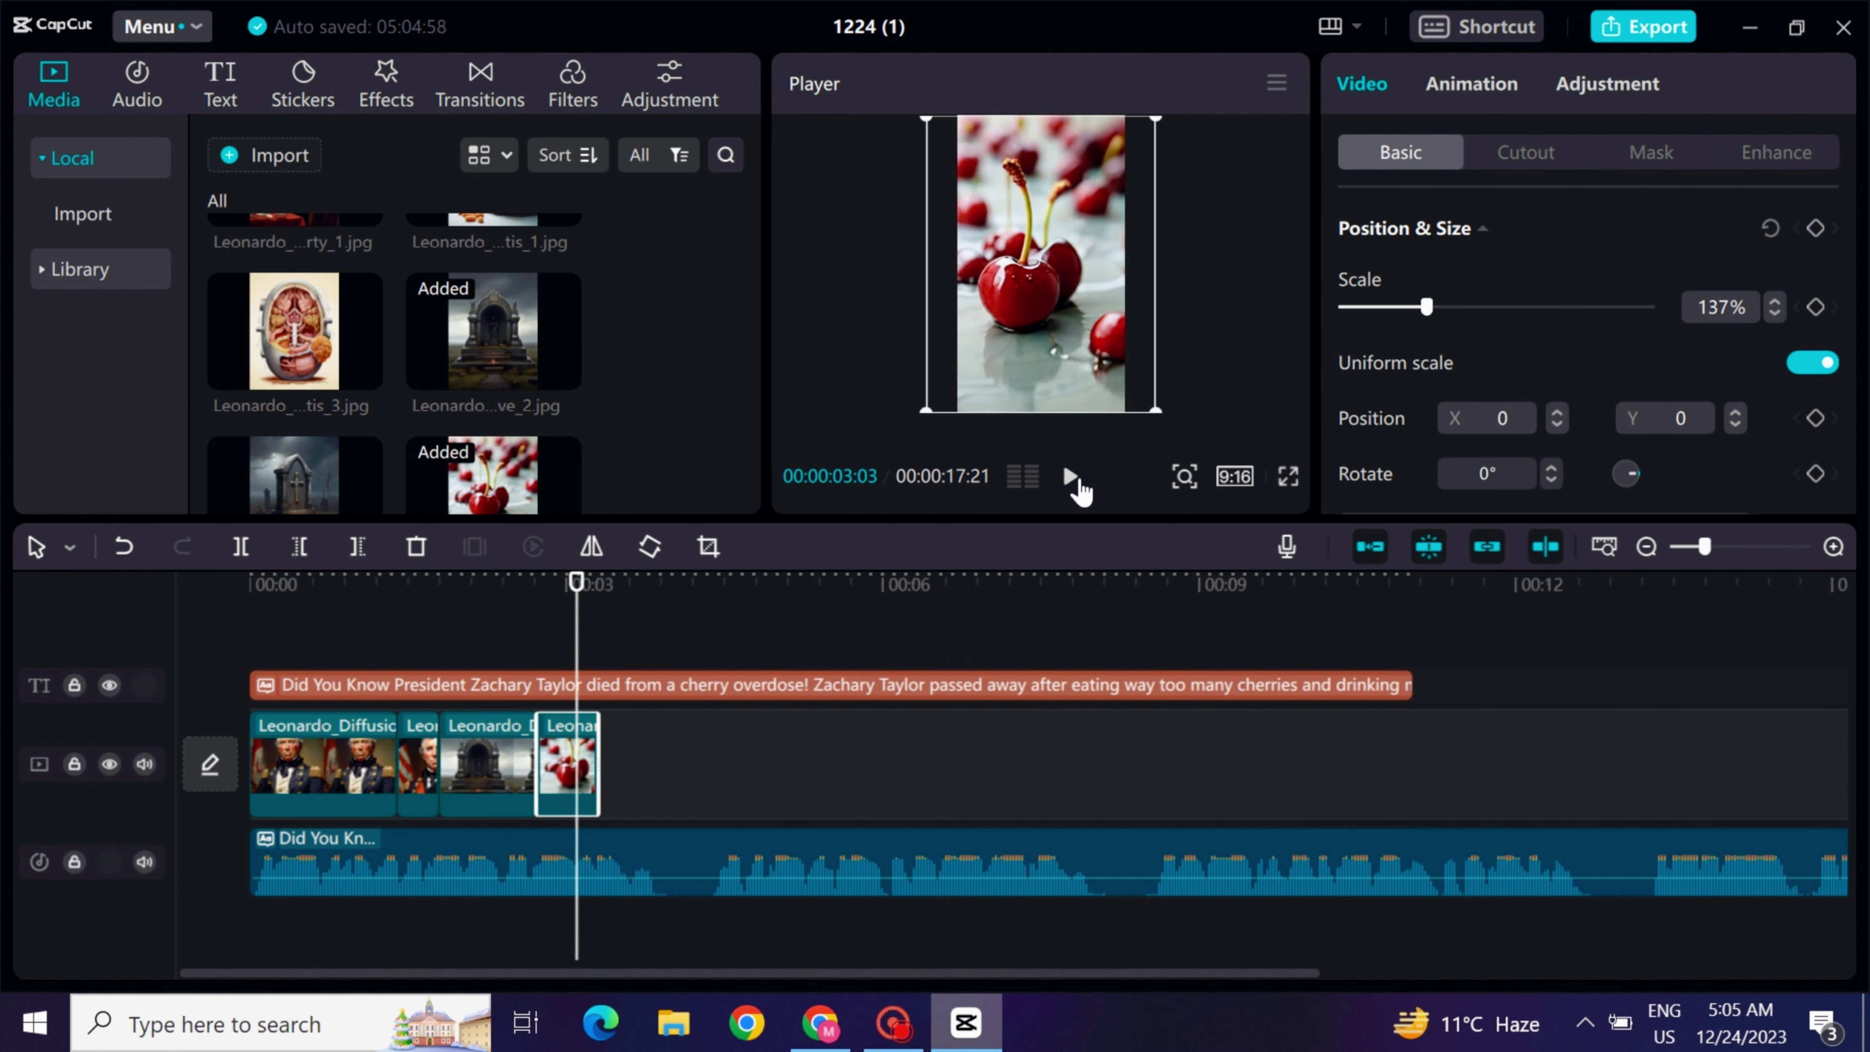
left_click(598, 614)
left_click_drag(754, 352, 761, 464)
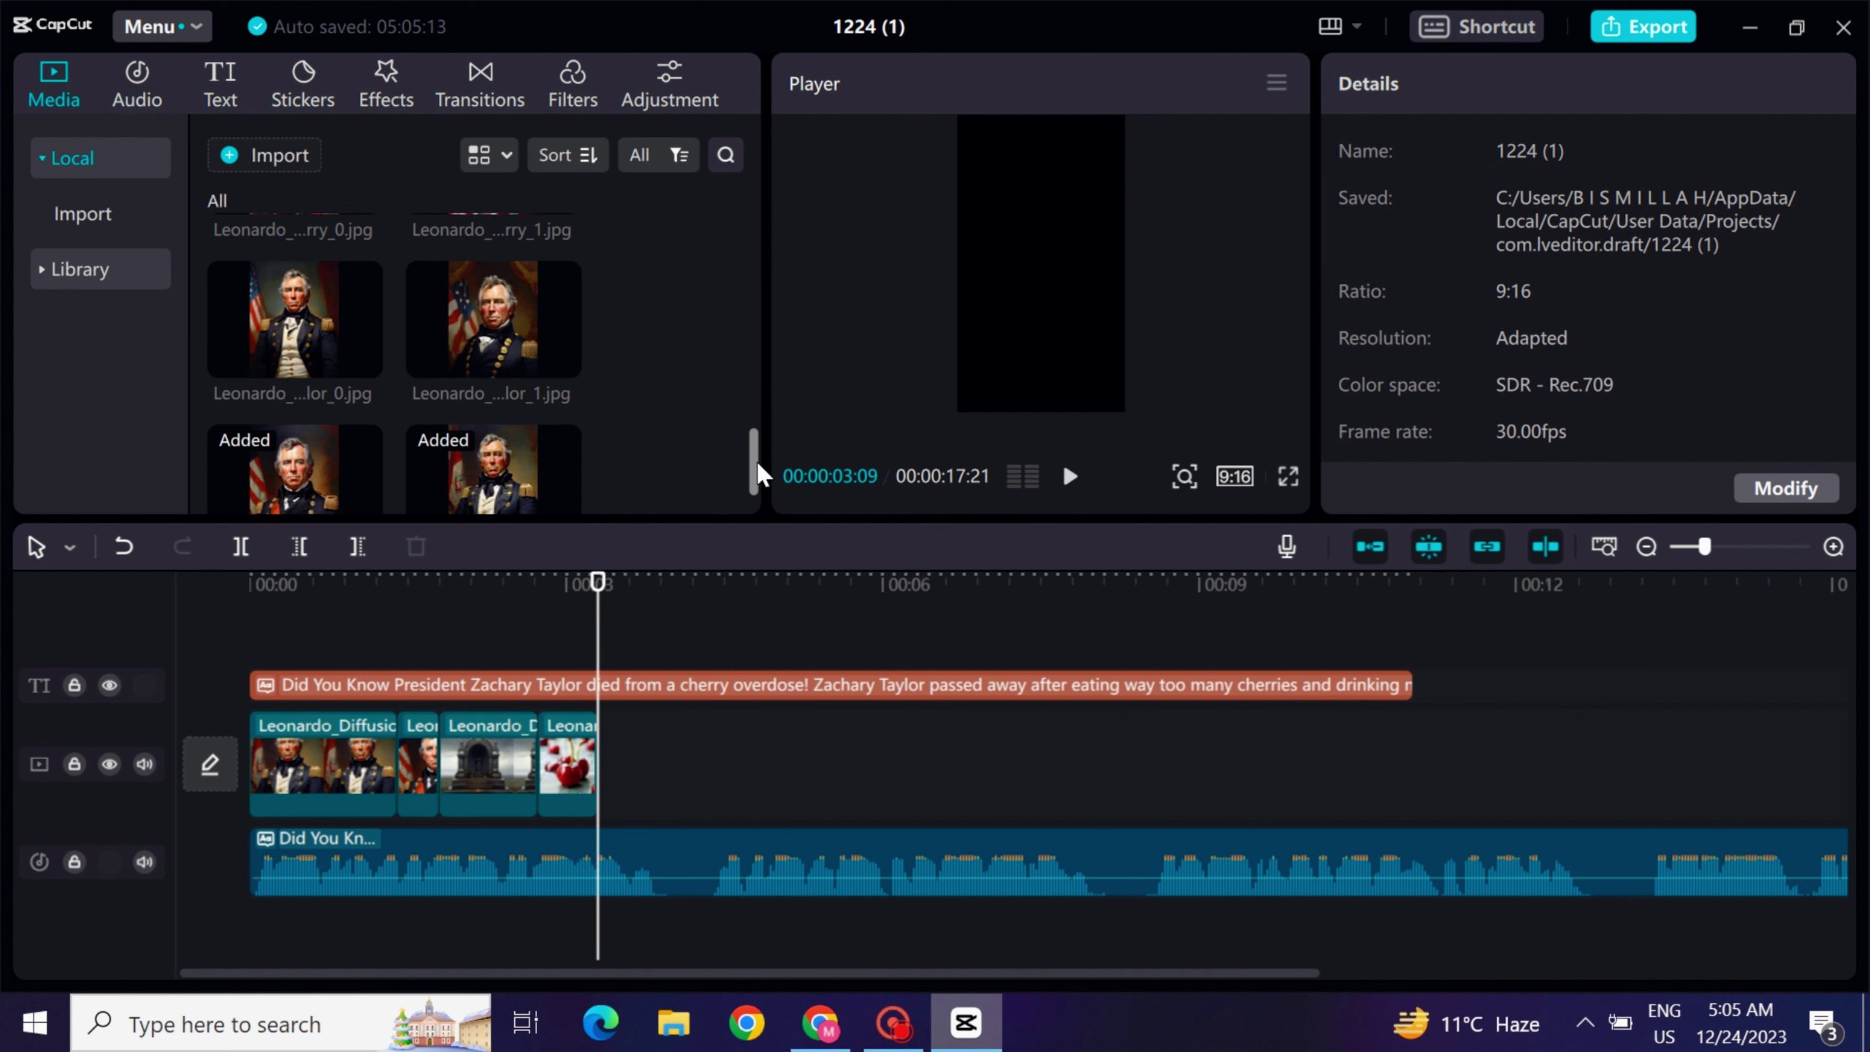
Append the President_Zachary_Taylor_1 portrait after the cherry clip, scale it to 137% and trim it to end at about 5.1 s.
left_click_drag(501, 324, 611, 763)
left_click_drag(956, 375, 941, 451)
left_click(1071, 478)
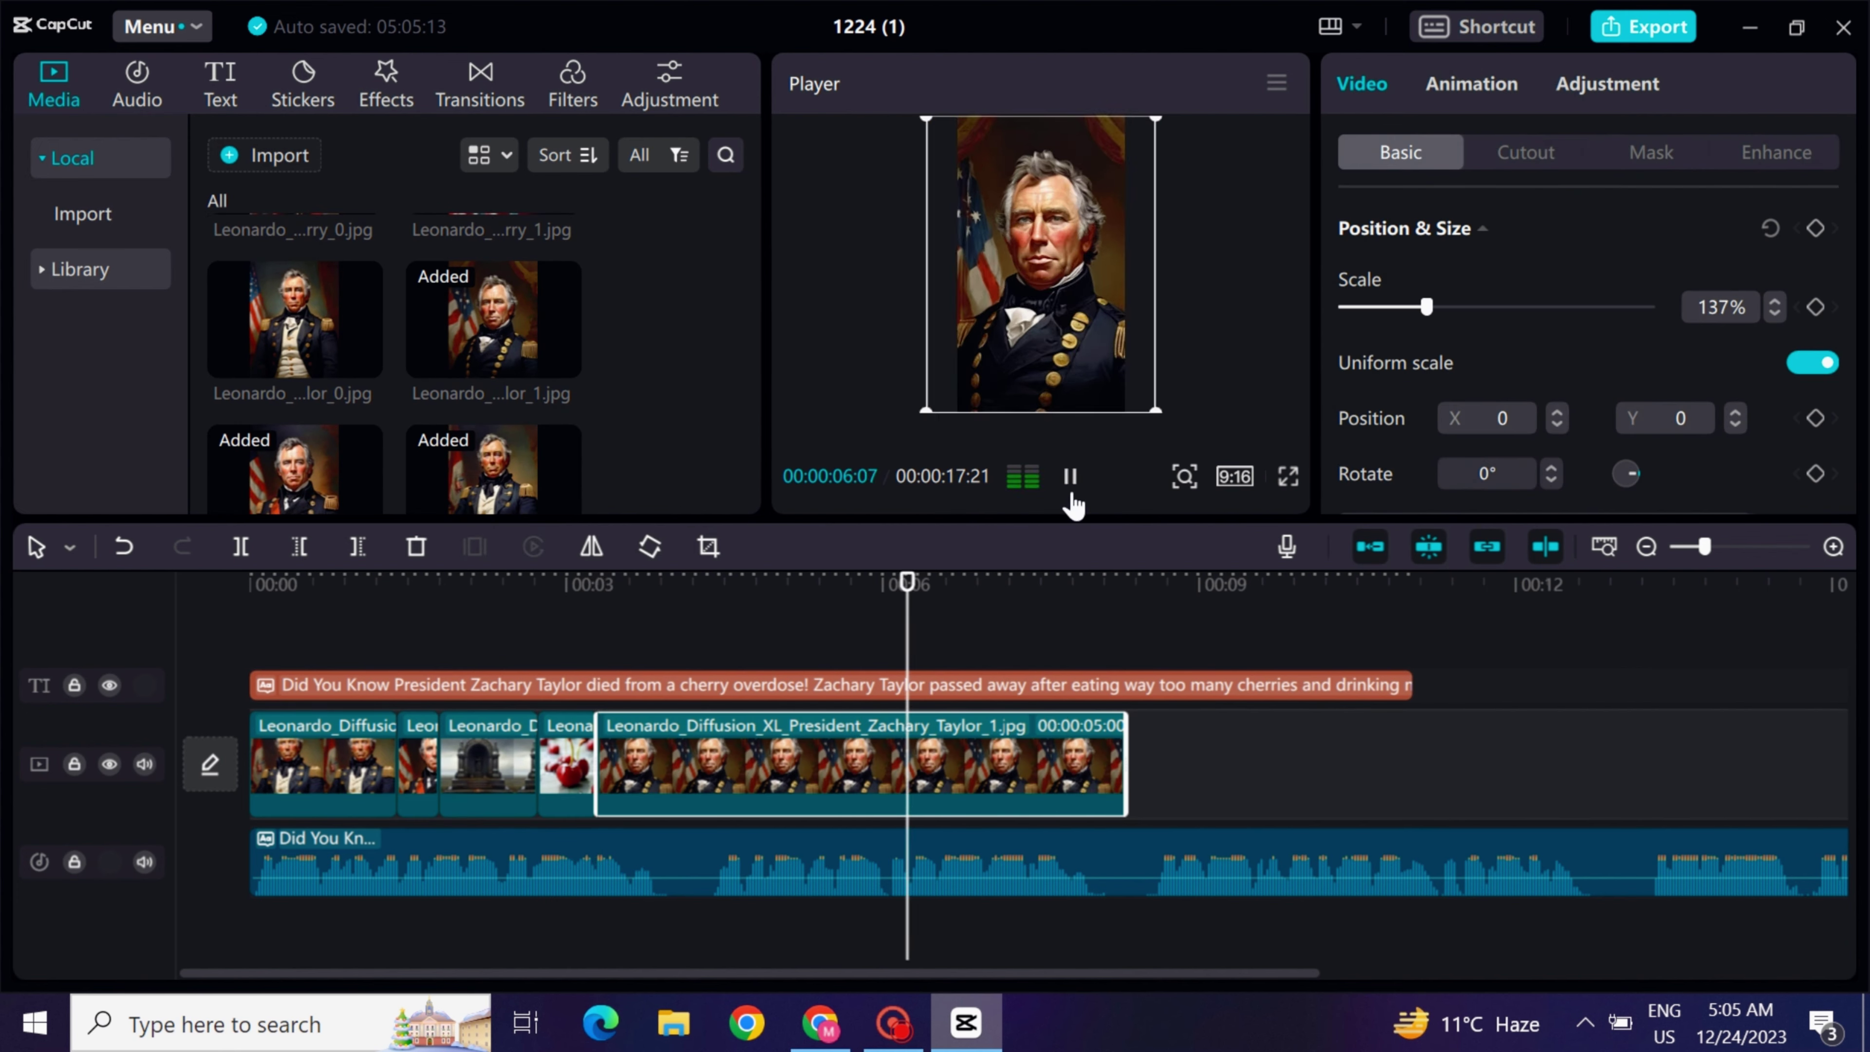
left_click(1071, 478)
left_click(830, 626)
left_click_drag(753, 468, 756, 375)
left_click(1098, 764)
left_click_drag(1123, 764, 792, 764)
Add the grave_1 image after the portrait, enlarge it to fill the frame and trim it to end at about 7.4 s.
left_click_drag(295, 435, 921, 765)
left_click_drag(955, 374, 941, 451)
left_click(1070, 476)
left_click(1069, 478)
left_click_drag(1319, 754, 1026, 754)
Append the cherry_0 image after the grave clip, scale it to 137% and trim it to end at about 8 s.
scroll(525, 346, "down", 3)
left_click_drag(302, 361, 1177, 762)
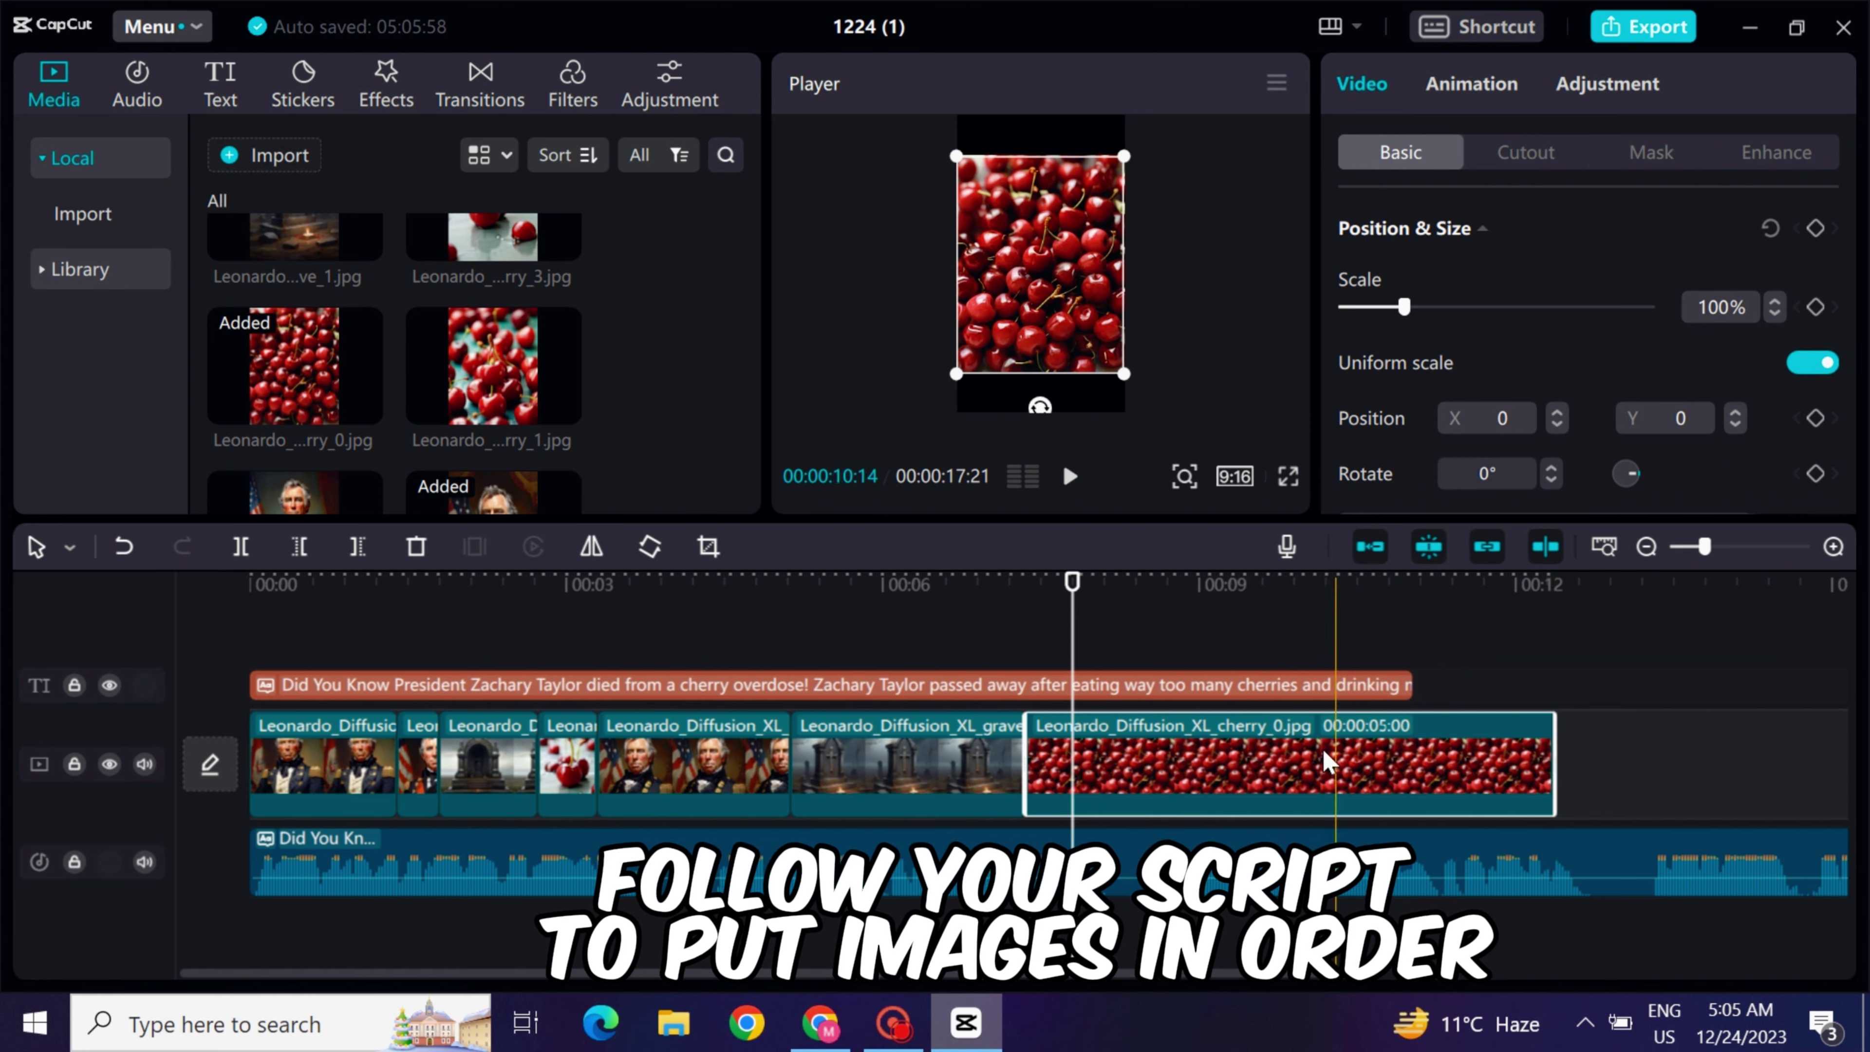
key("w")
left_click_drag(956, 370, 925, 413)
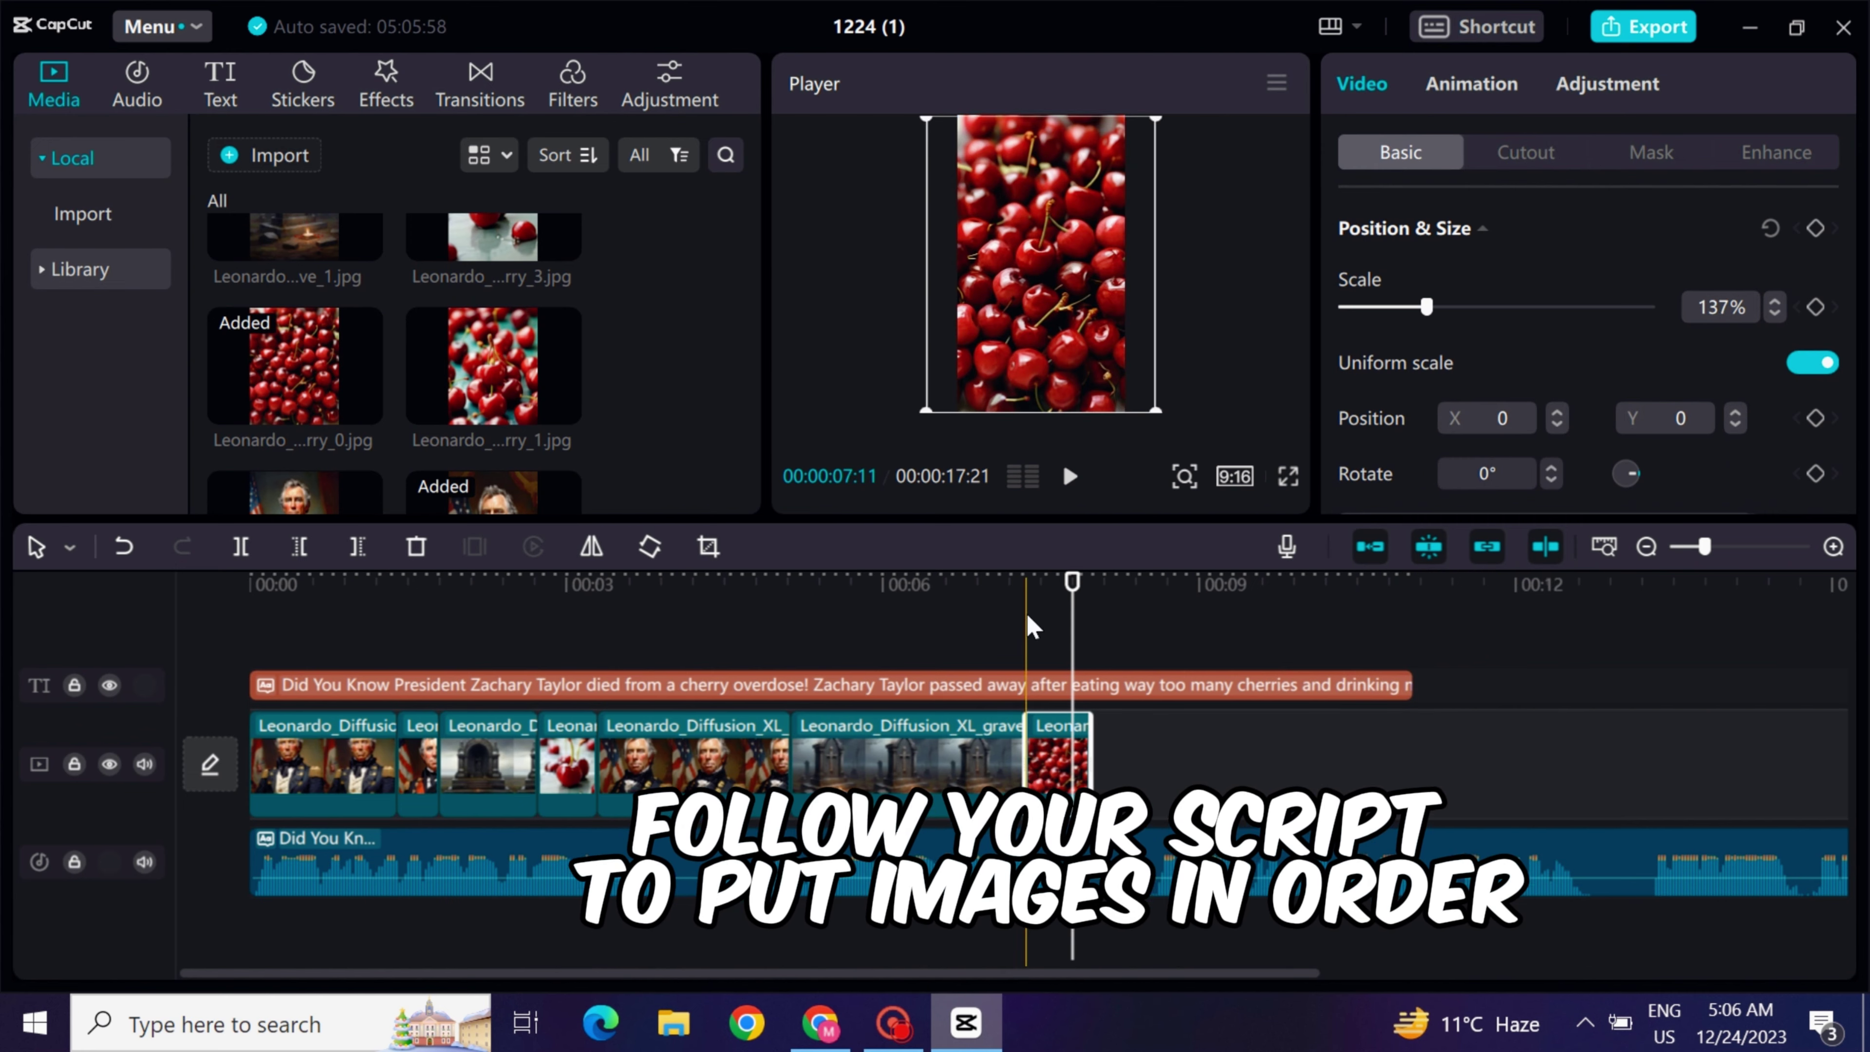
left_click(1069, 475)
Add the milk_1 image after the cherries clip, scale it to 137% and trim it to end at about 10.4 s.
left_click(821, 1024)
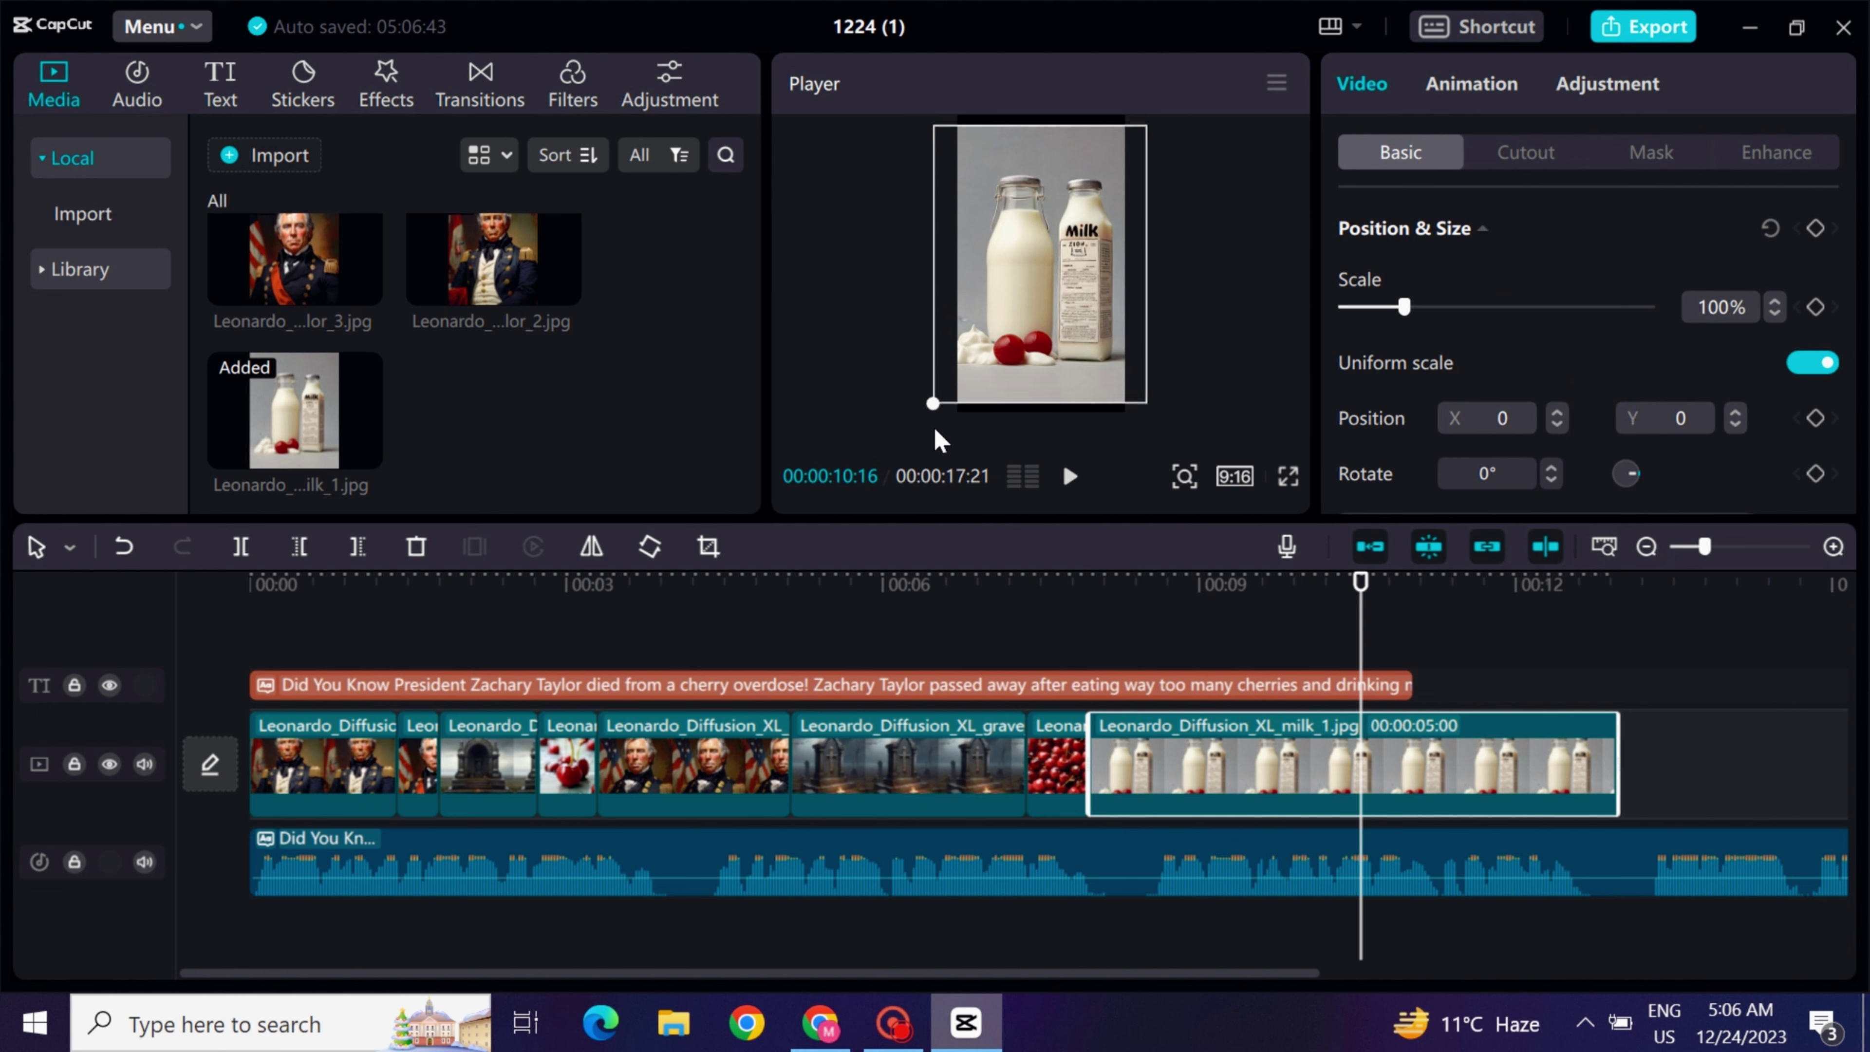
left_click(964, 443)
left_click(1070, 476)
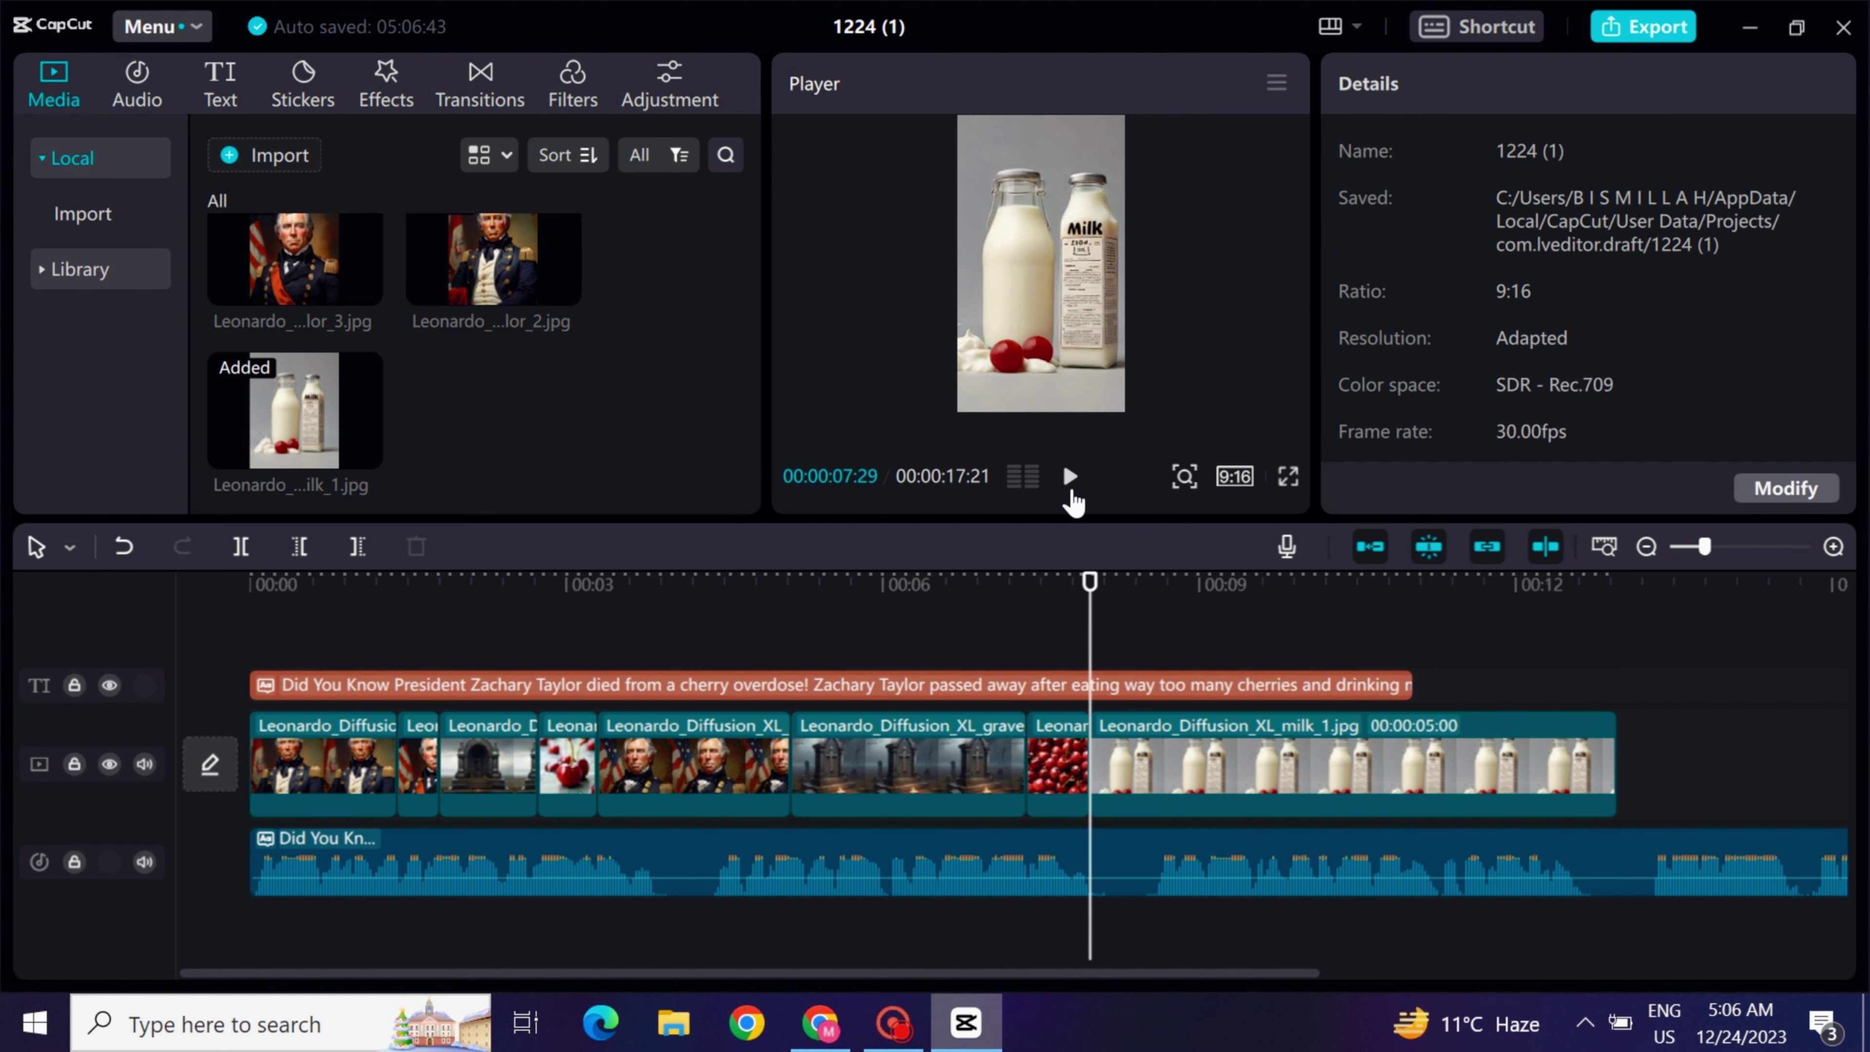
left_click_drag(1614, 766, 1351, 766)
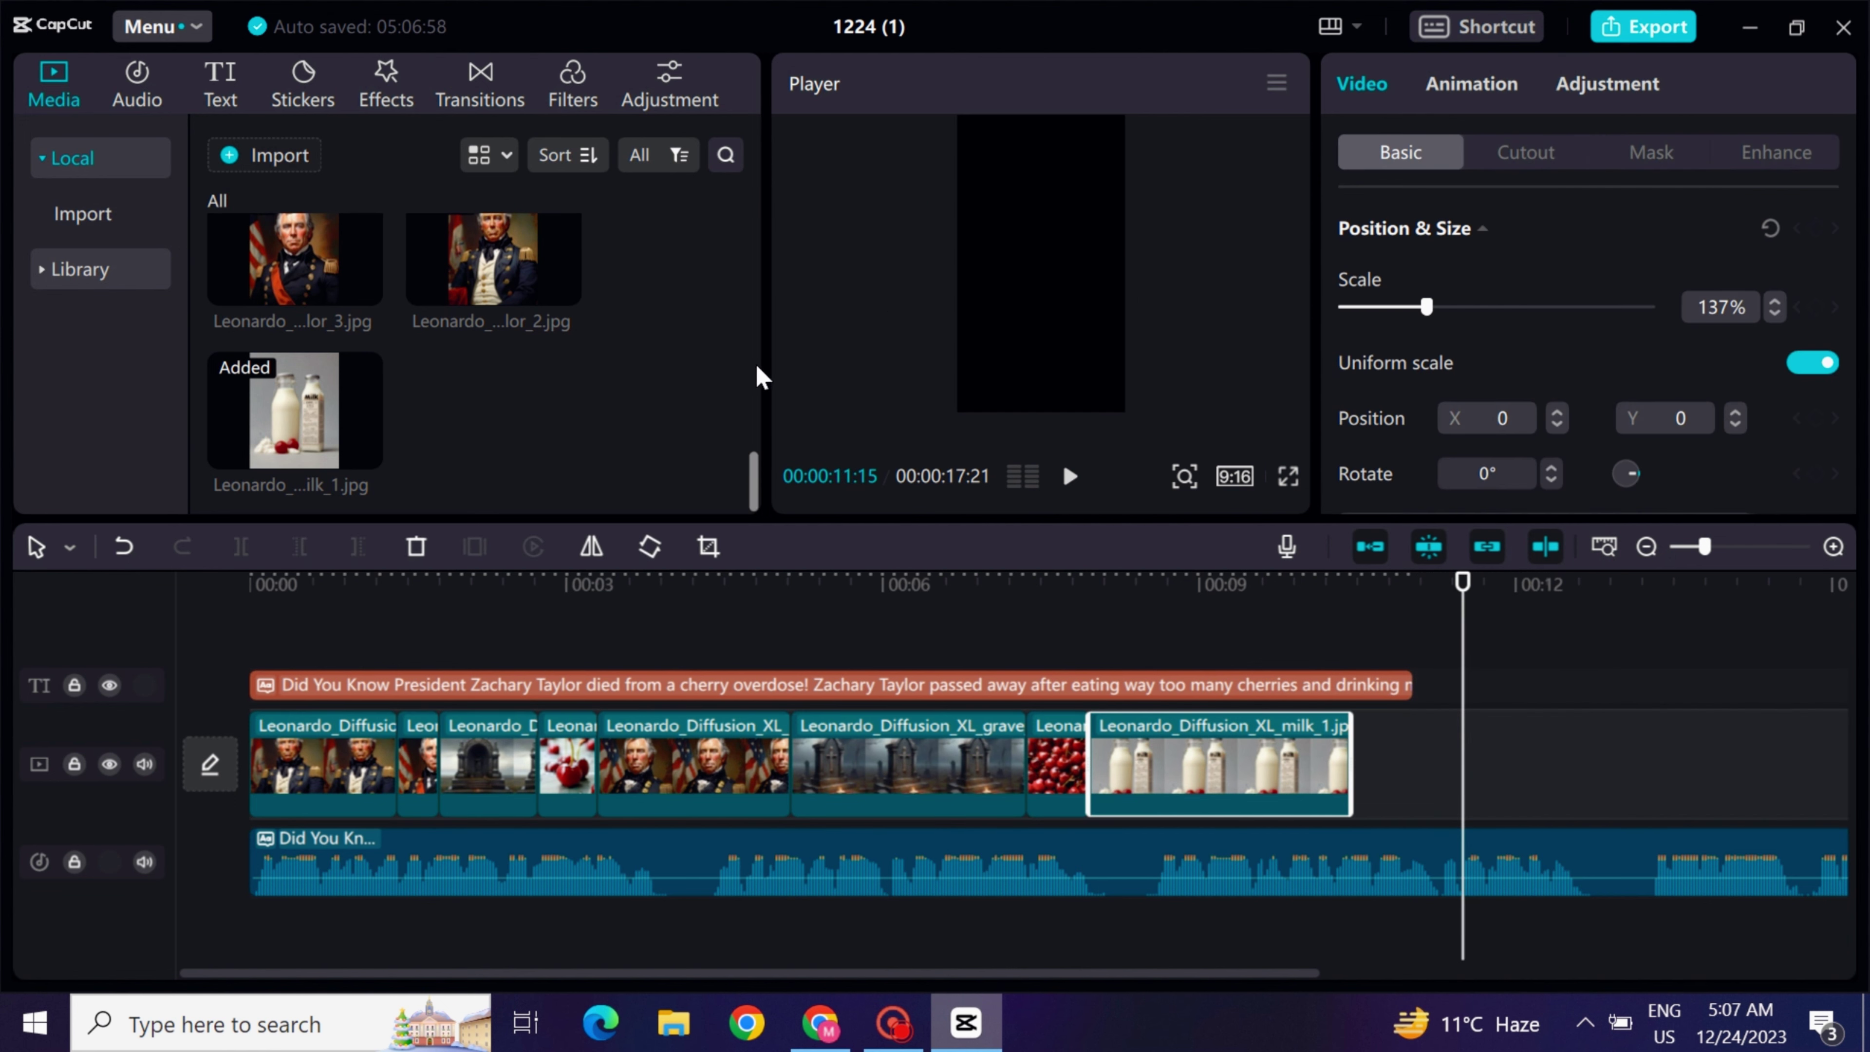
Append the July party image of the president, scale it to 137%, trim it to end at about 13 s and check the voiceover timing.
left_click_drag(756, 368, 755, 280)
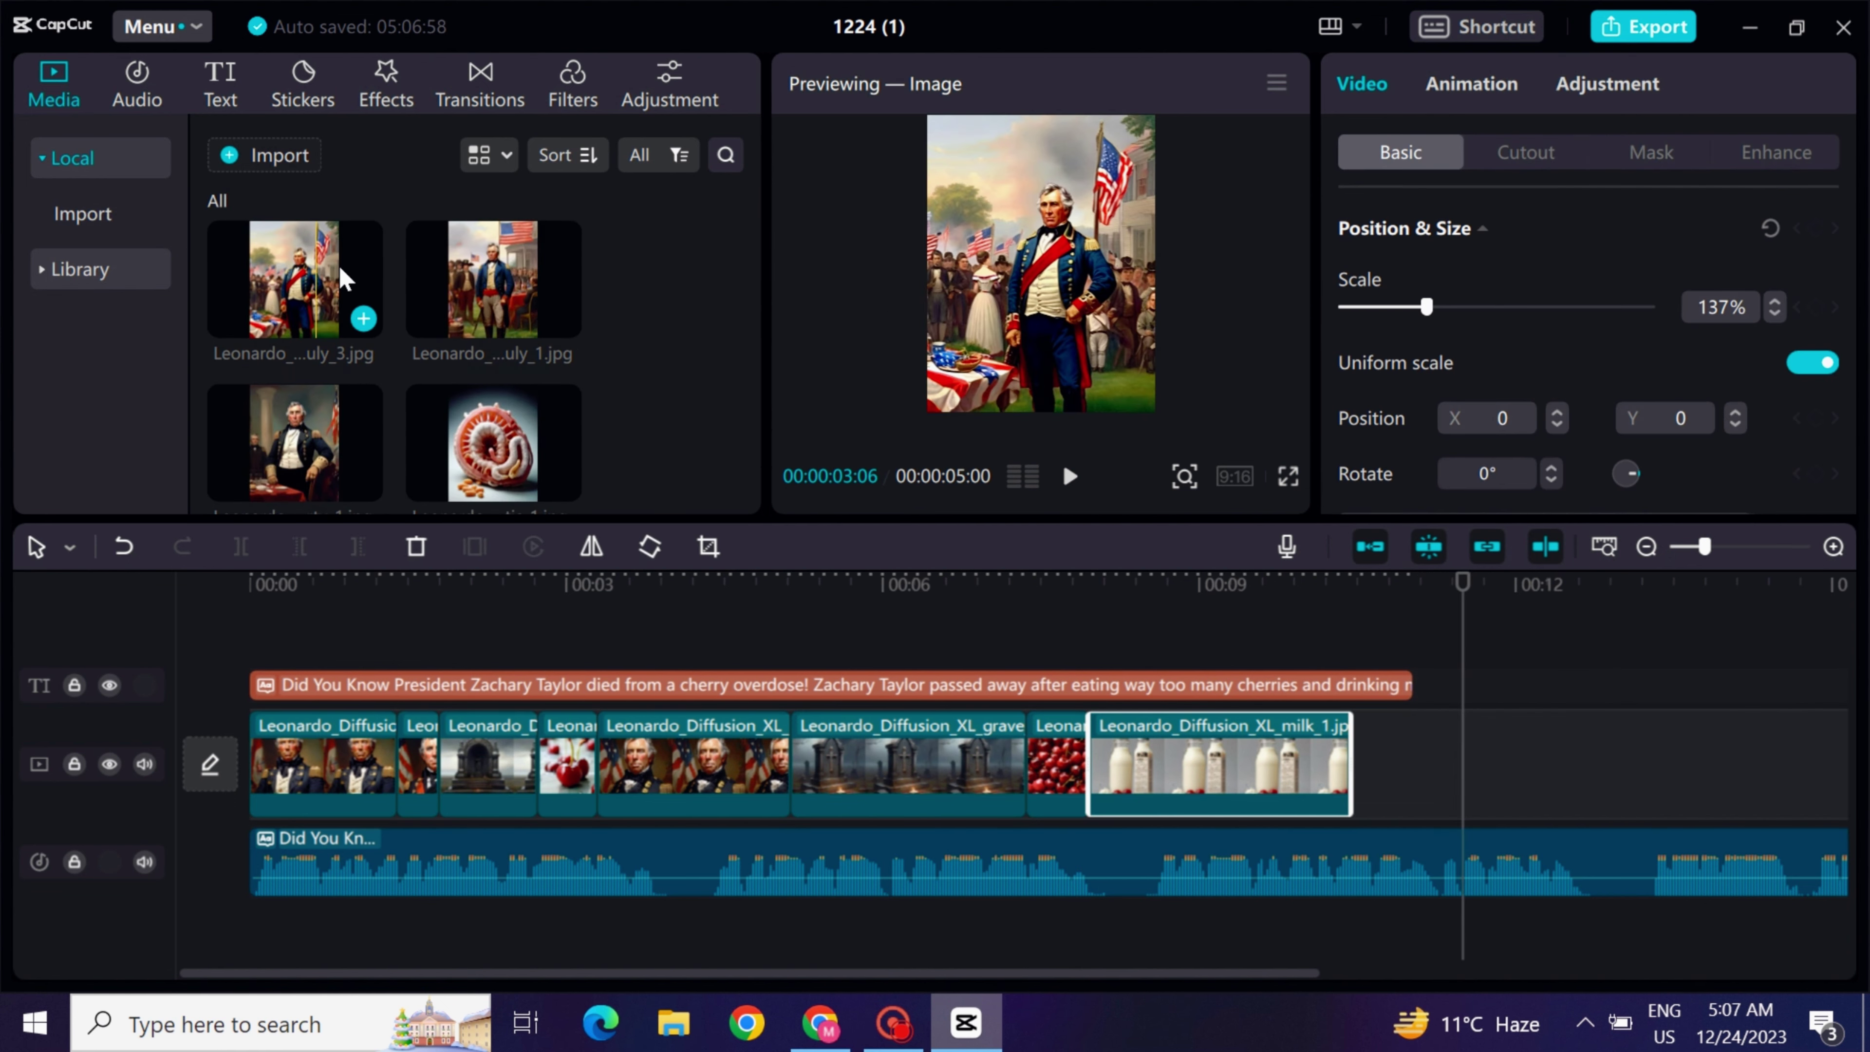
left_click(563, 316)
left_click_drag(1087, 972, 1219, 973)
left_click_drag(955, 374, 942, 435)
left_click_drag(1683, 732, 1421, 774)
left_click(1106, 637)
left_click(1069, 476)
left_click(1076, 477)
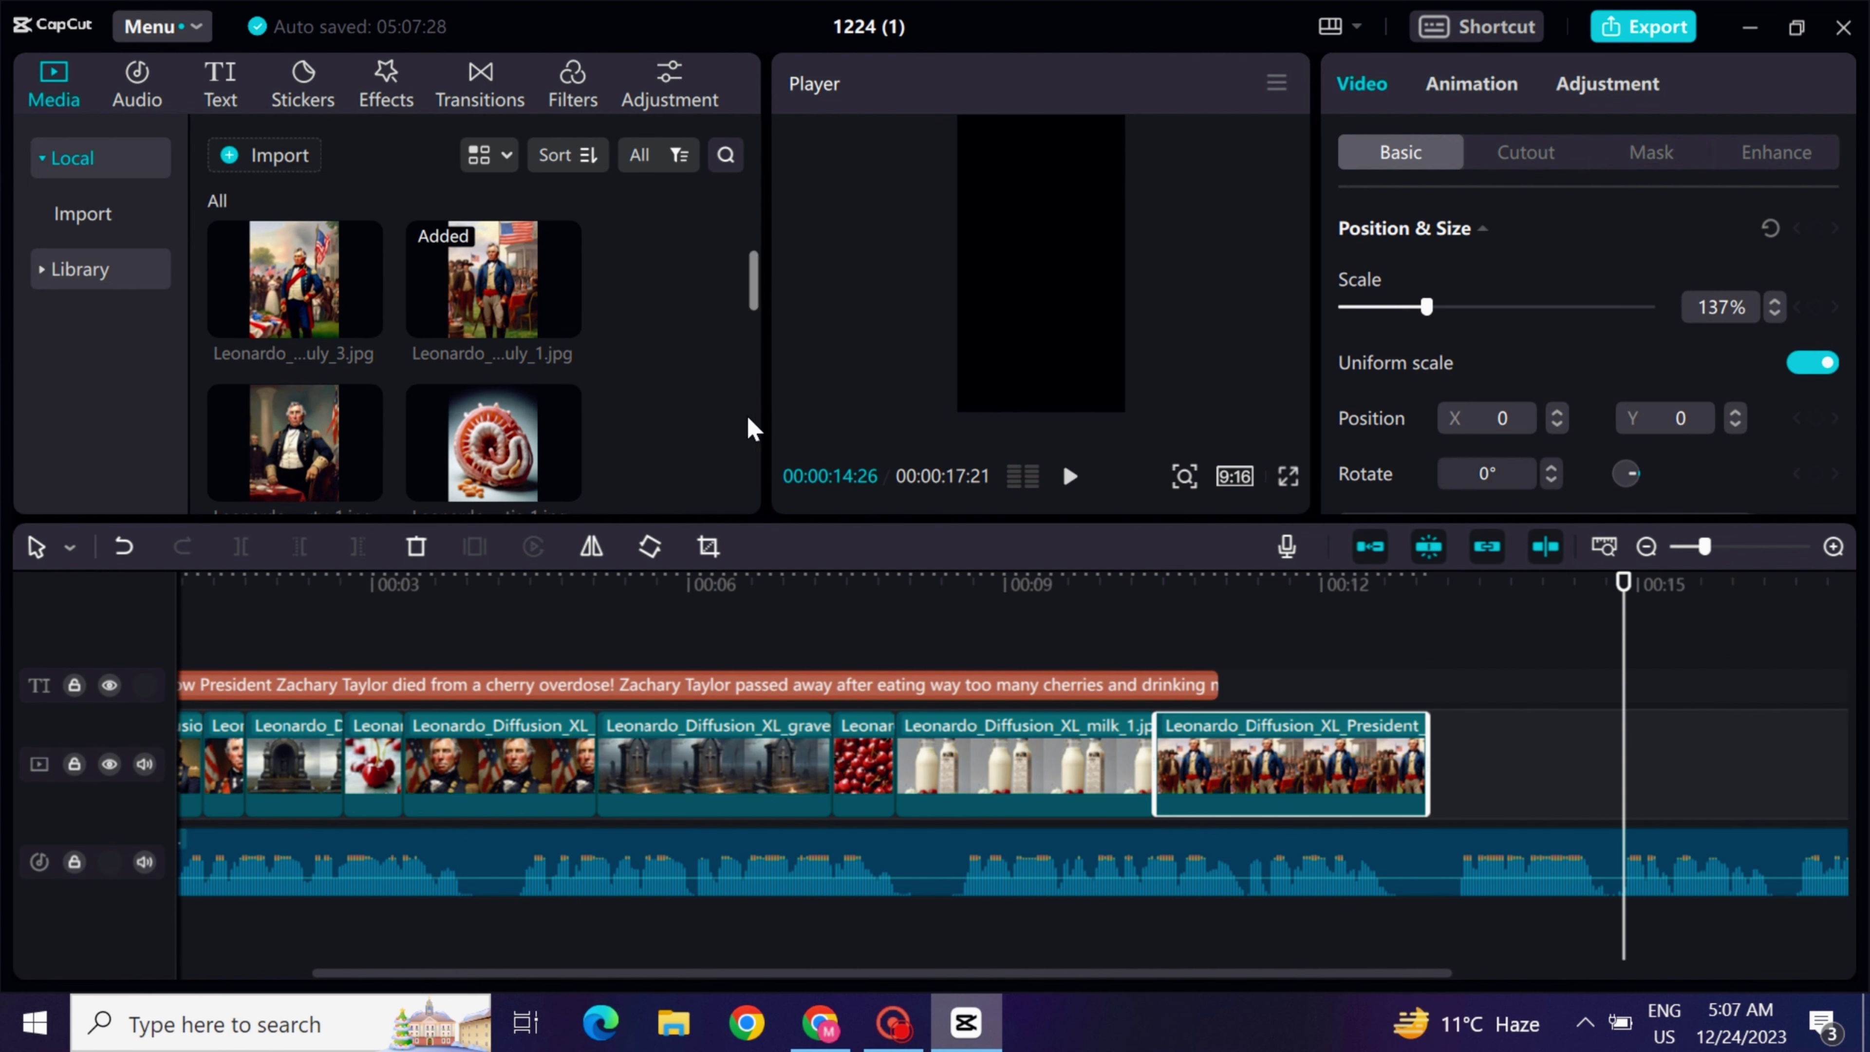
Add the grave_2 image after the July party clip, enlarge it to fill the frame and trim it to end at about 14.9 s.
scroll(752, 428, "down", 5)
left_click_drag(535, 250, 1481, 772)
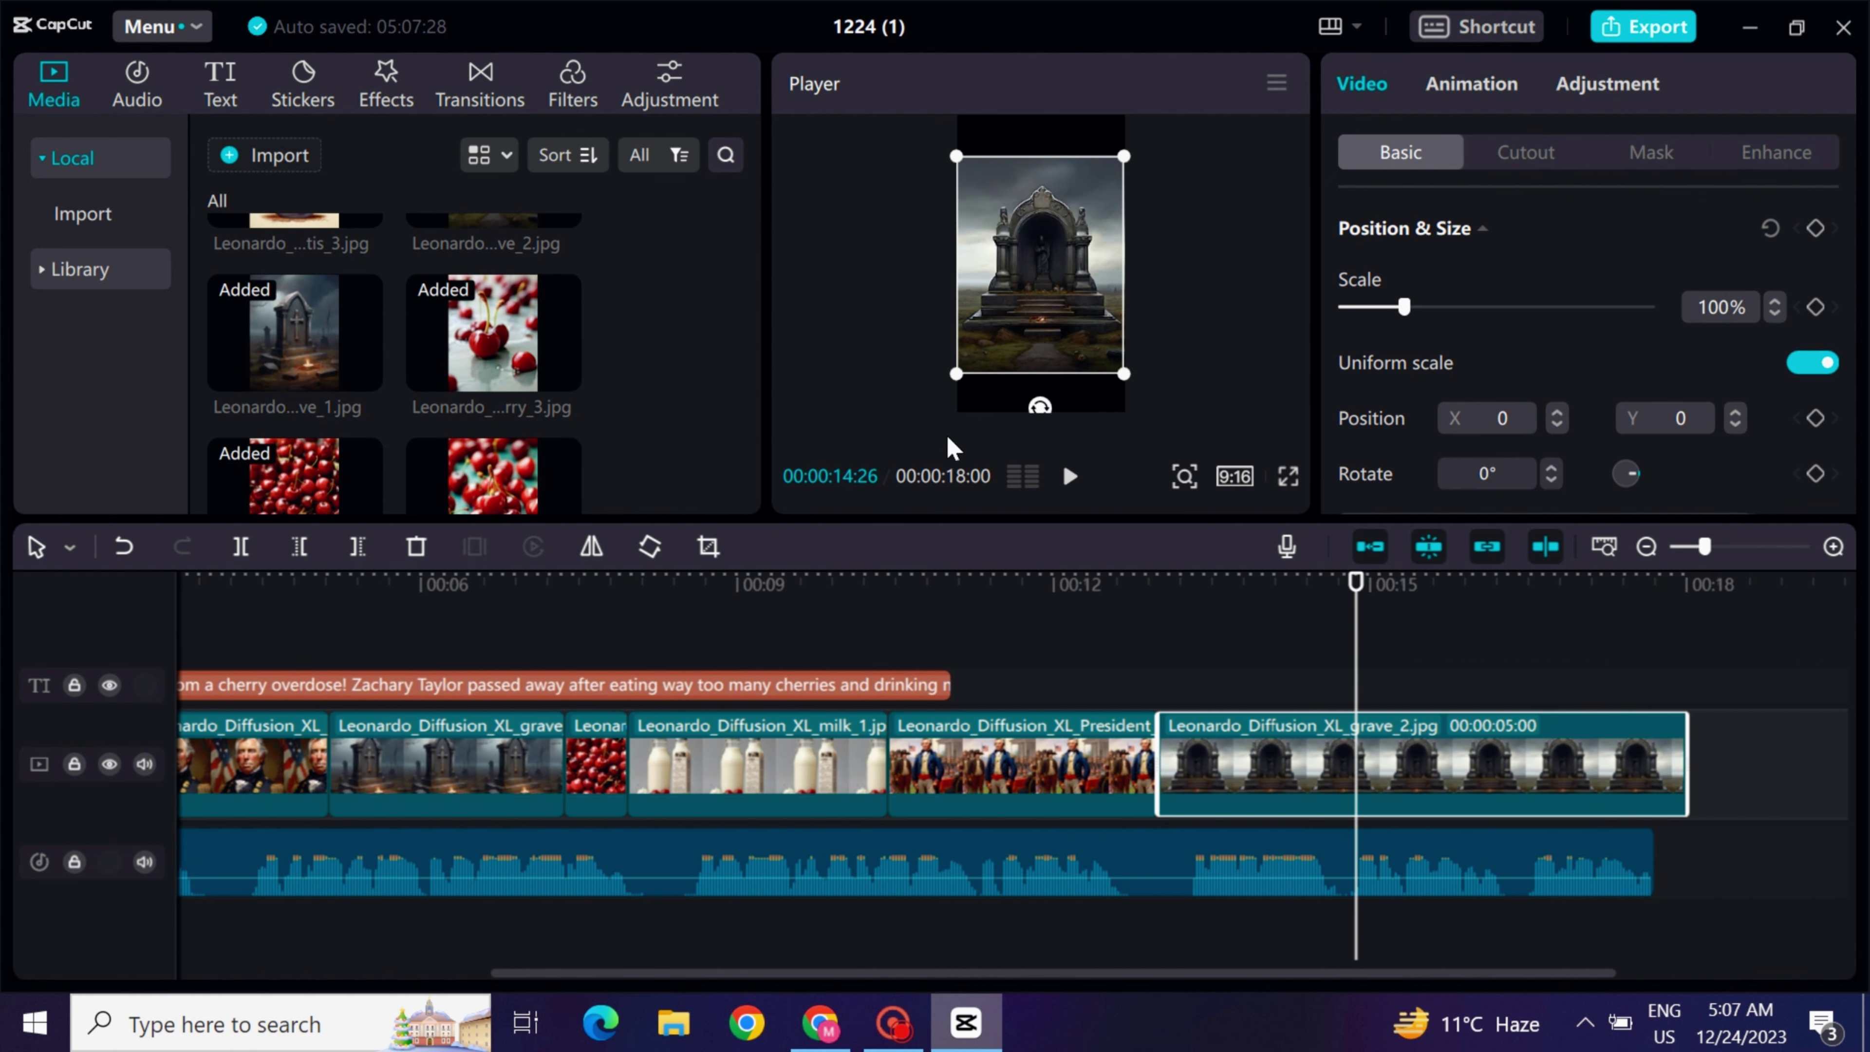
left_click_drag(956, 374, 925, 414)
left_click_drag(1685, 755, 1356, 744)
left_click(1141, 604)
left_click(1070, 479)
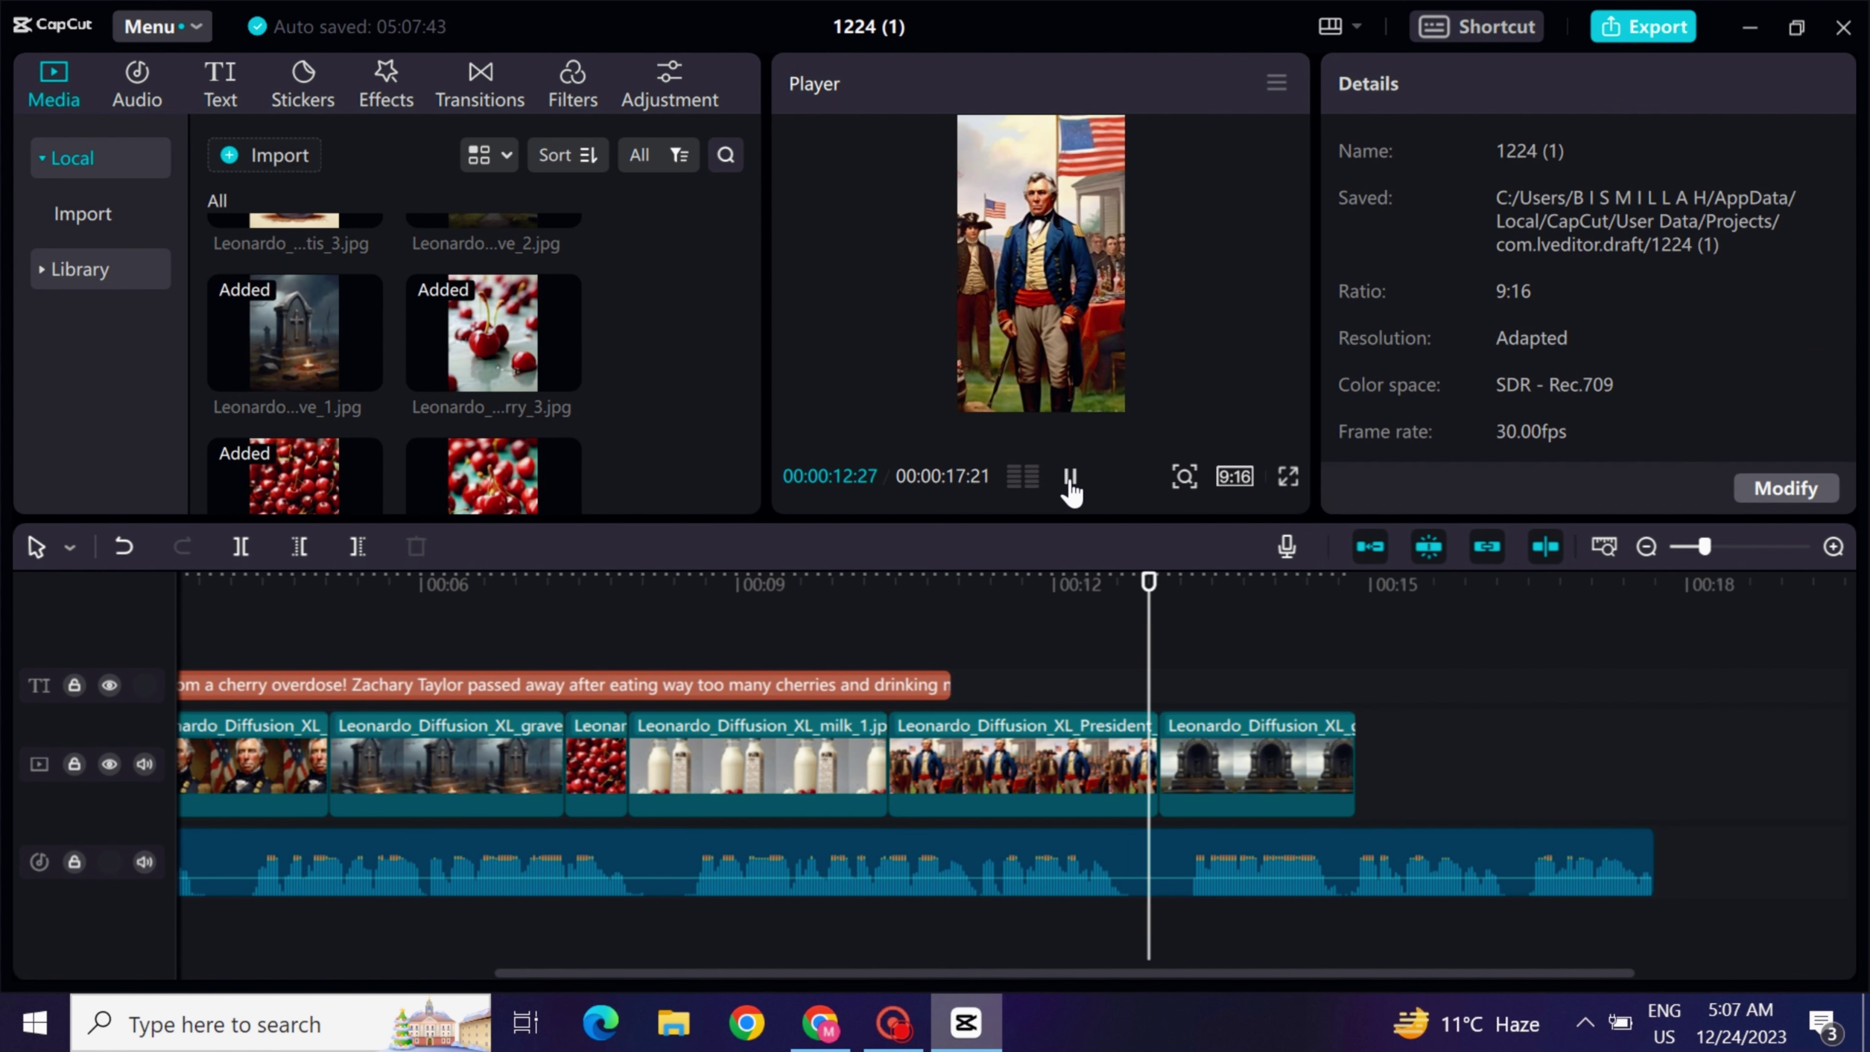
Append the intestine image after the grave clip, trim it to end at about 16.6 s and enlarge it to fill the frame.
left_click_drag(756, 339, 756, 297)
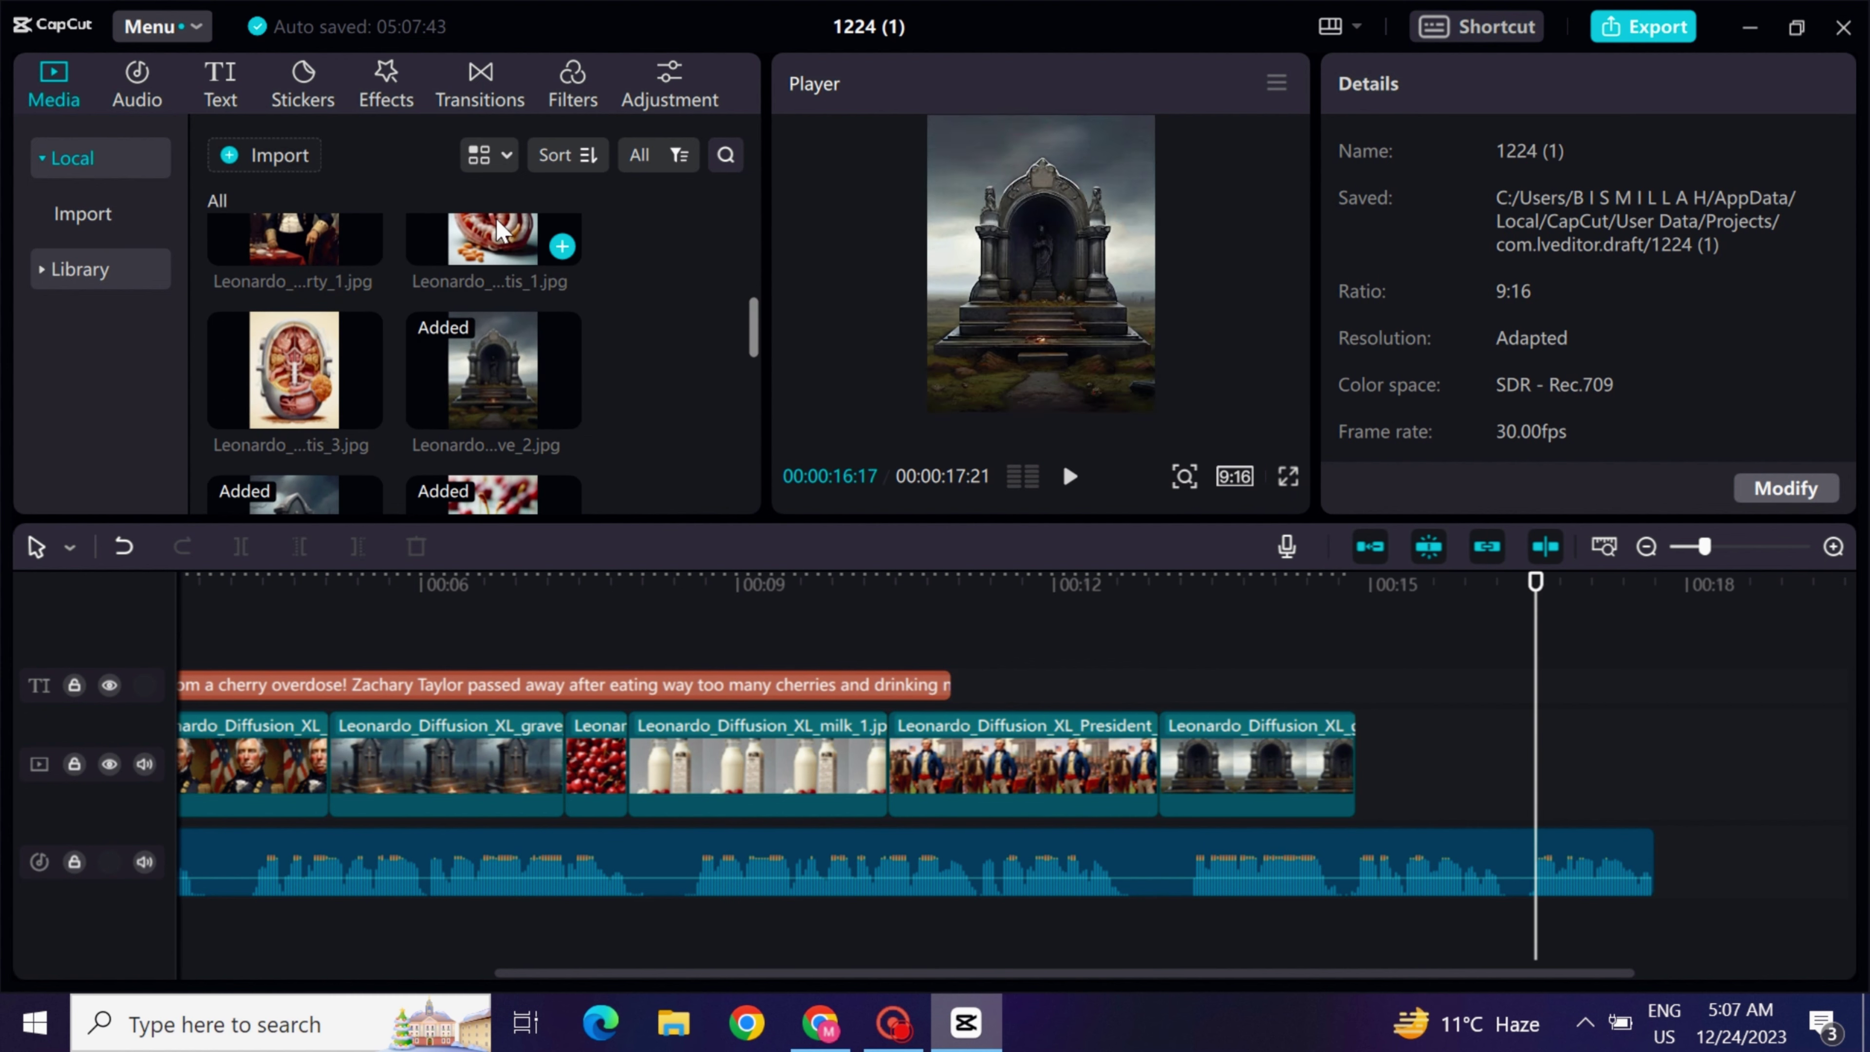
left_click_drag(494, 239, 1323, 832)
left_click_drag(1327, 972, 1589, 972)
left_click_drag(1465, 764, 1117, 764)
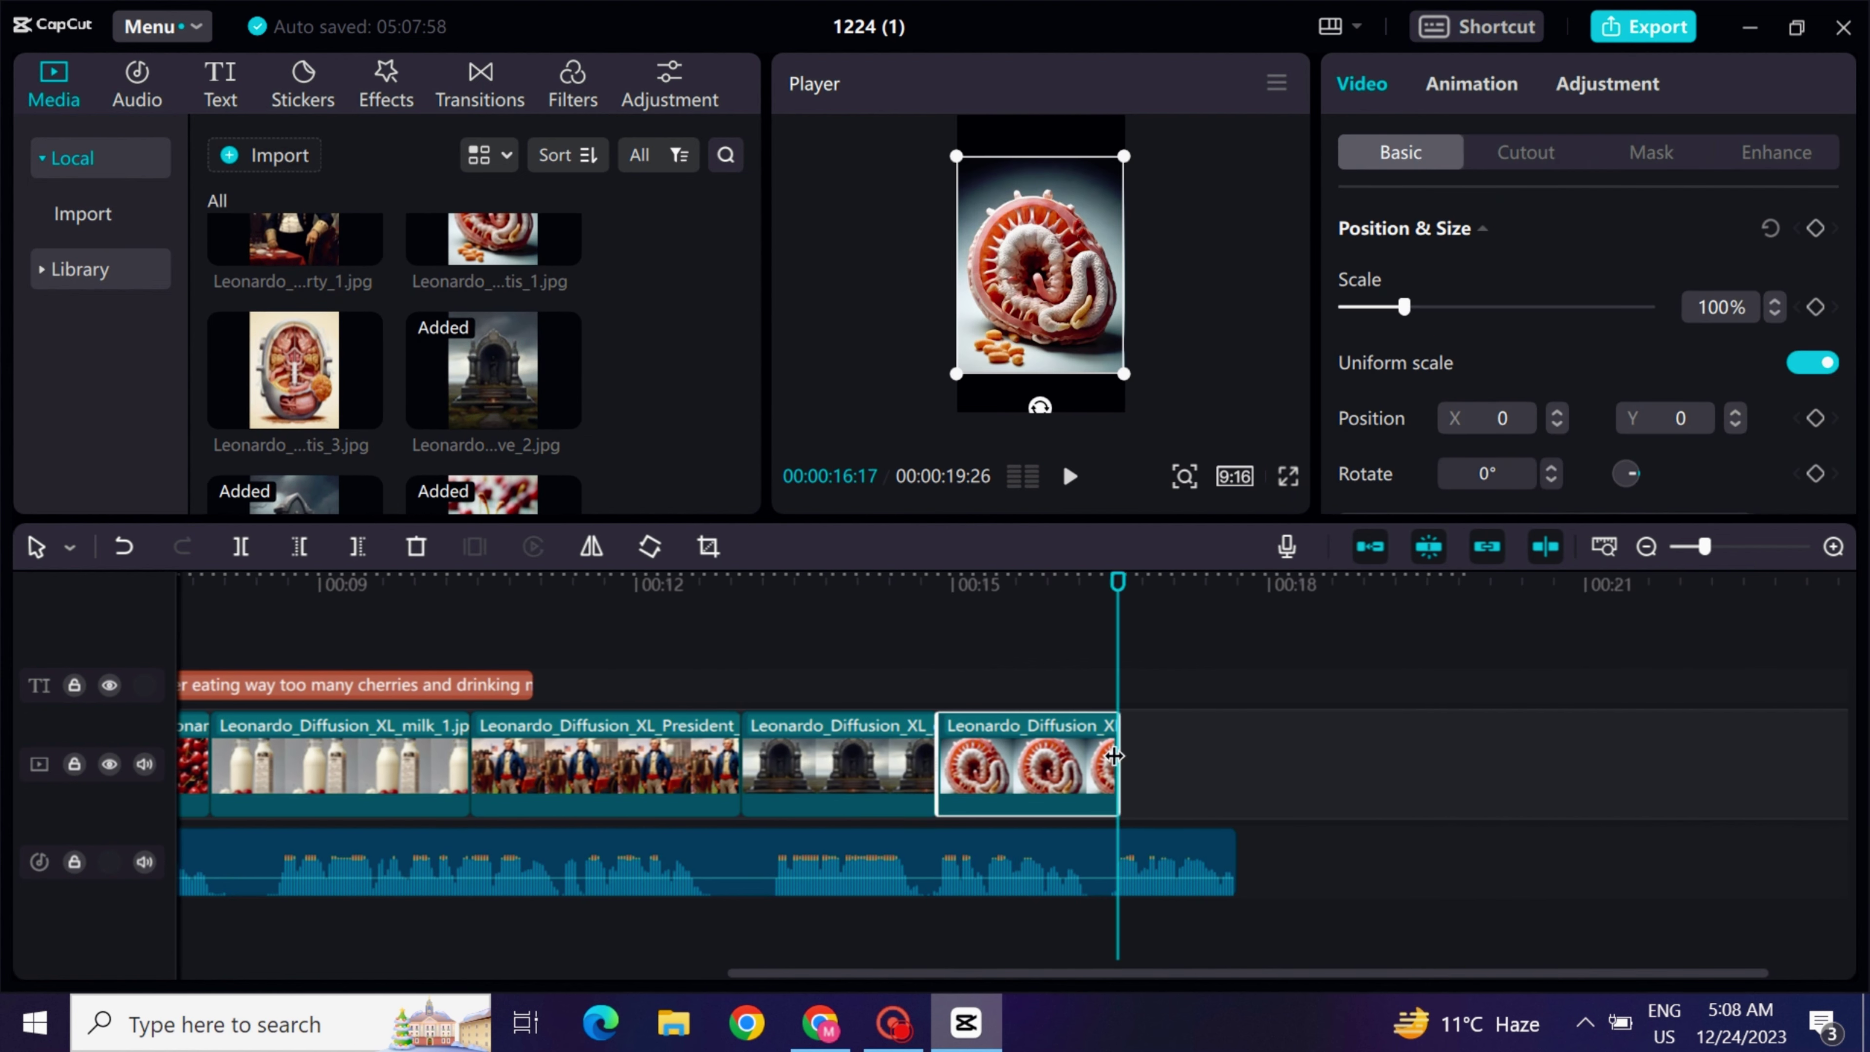
left_click(1086, 619)
left_click(1030, 324)
left_click_drag(957, 374, 956, 459)
left_click(1070, 475)
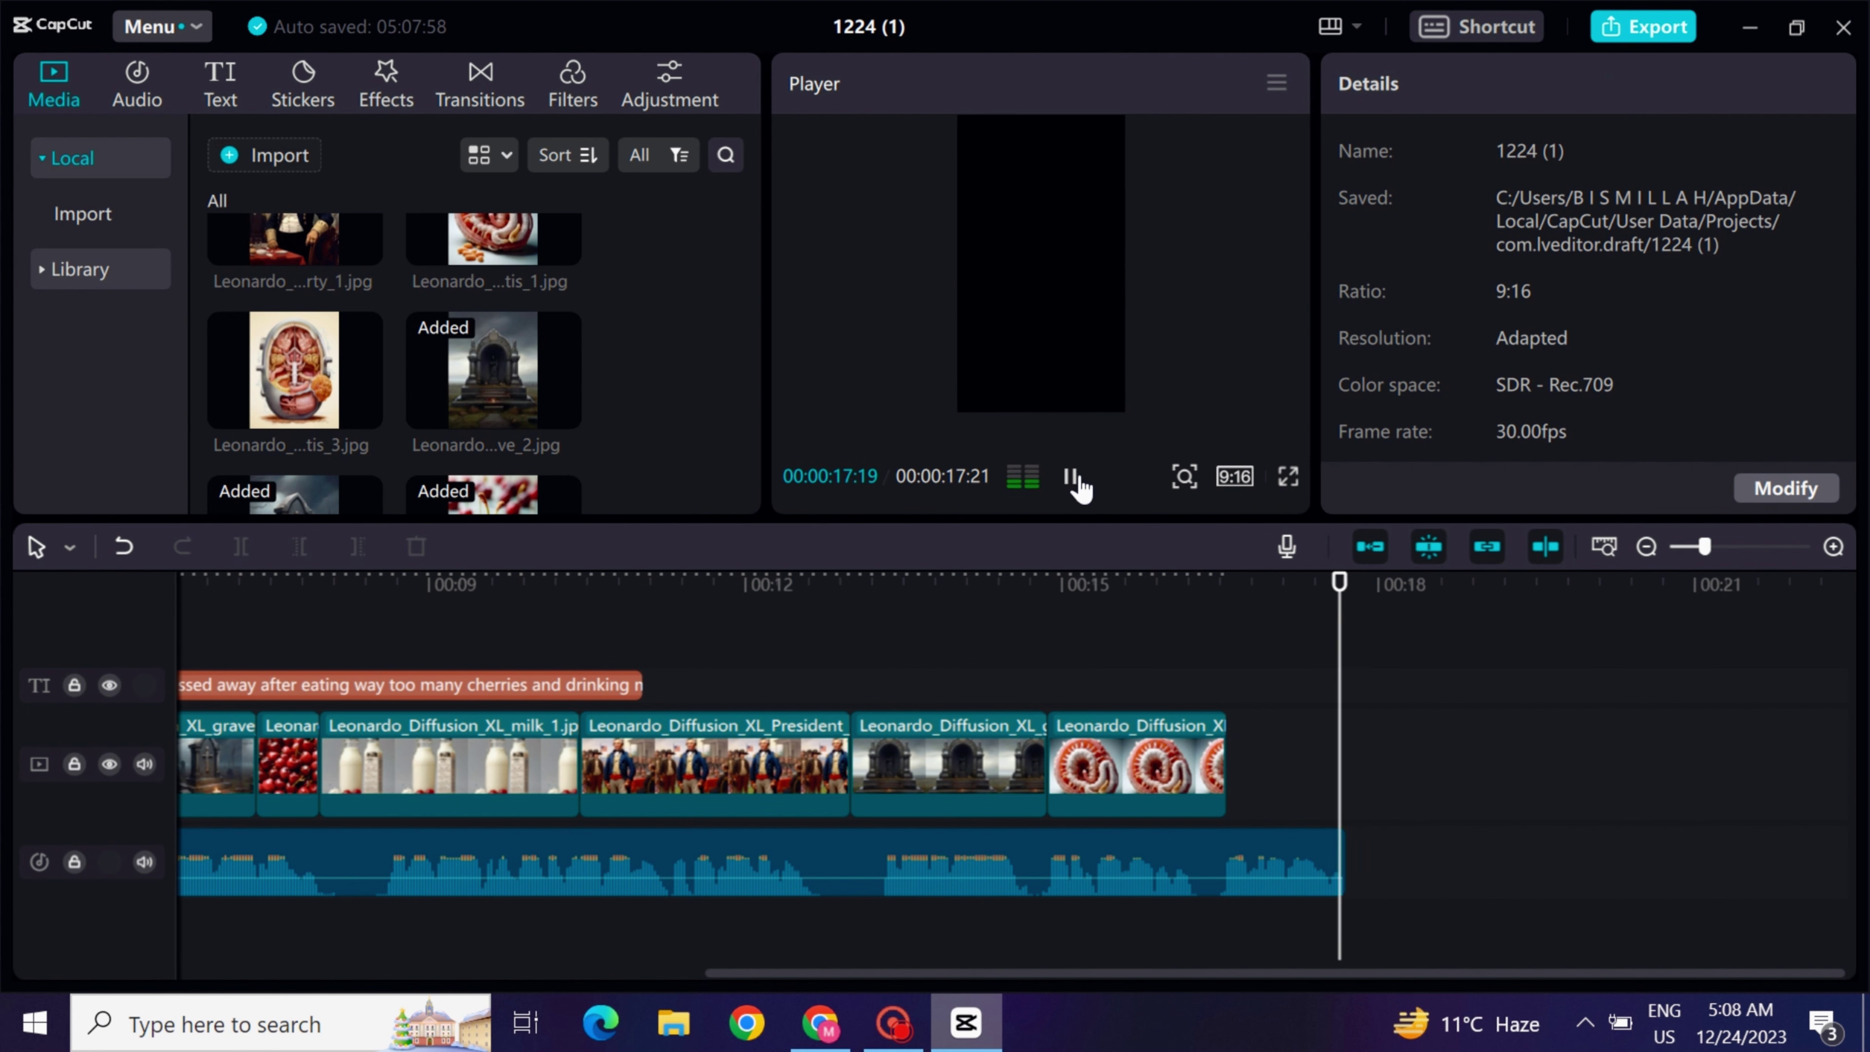
Split the voiceover at the end of the last image clip and delete the leftover audio.
left_click(1224, 673)
left_click(1250, 844)
left_click(241, 547)
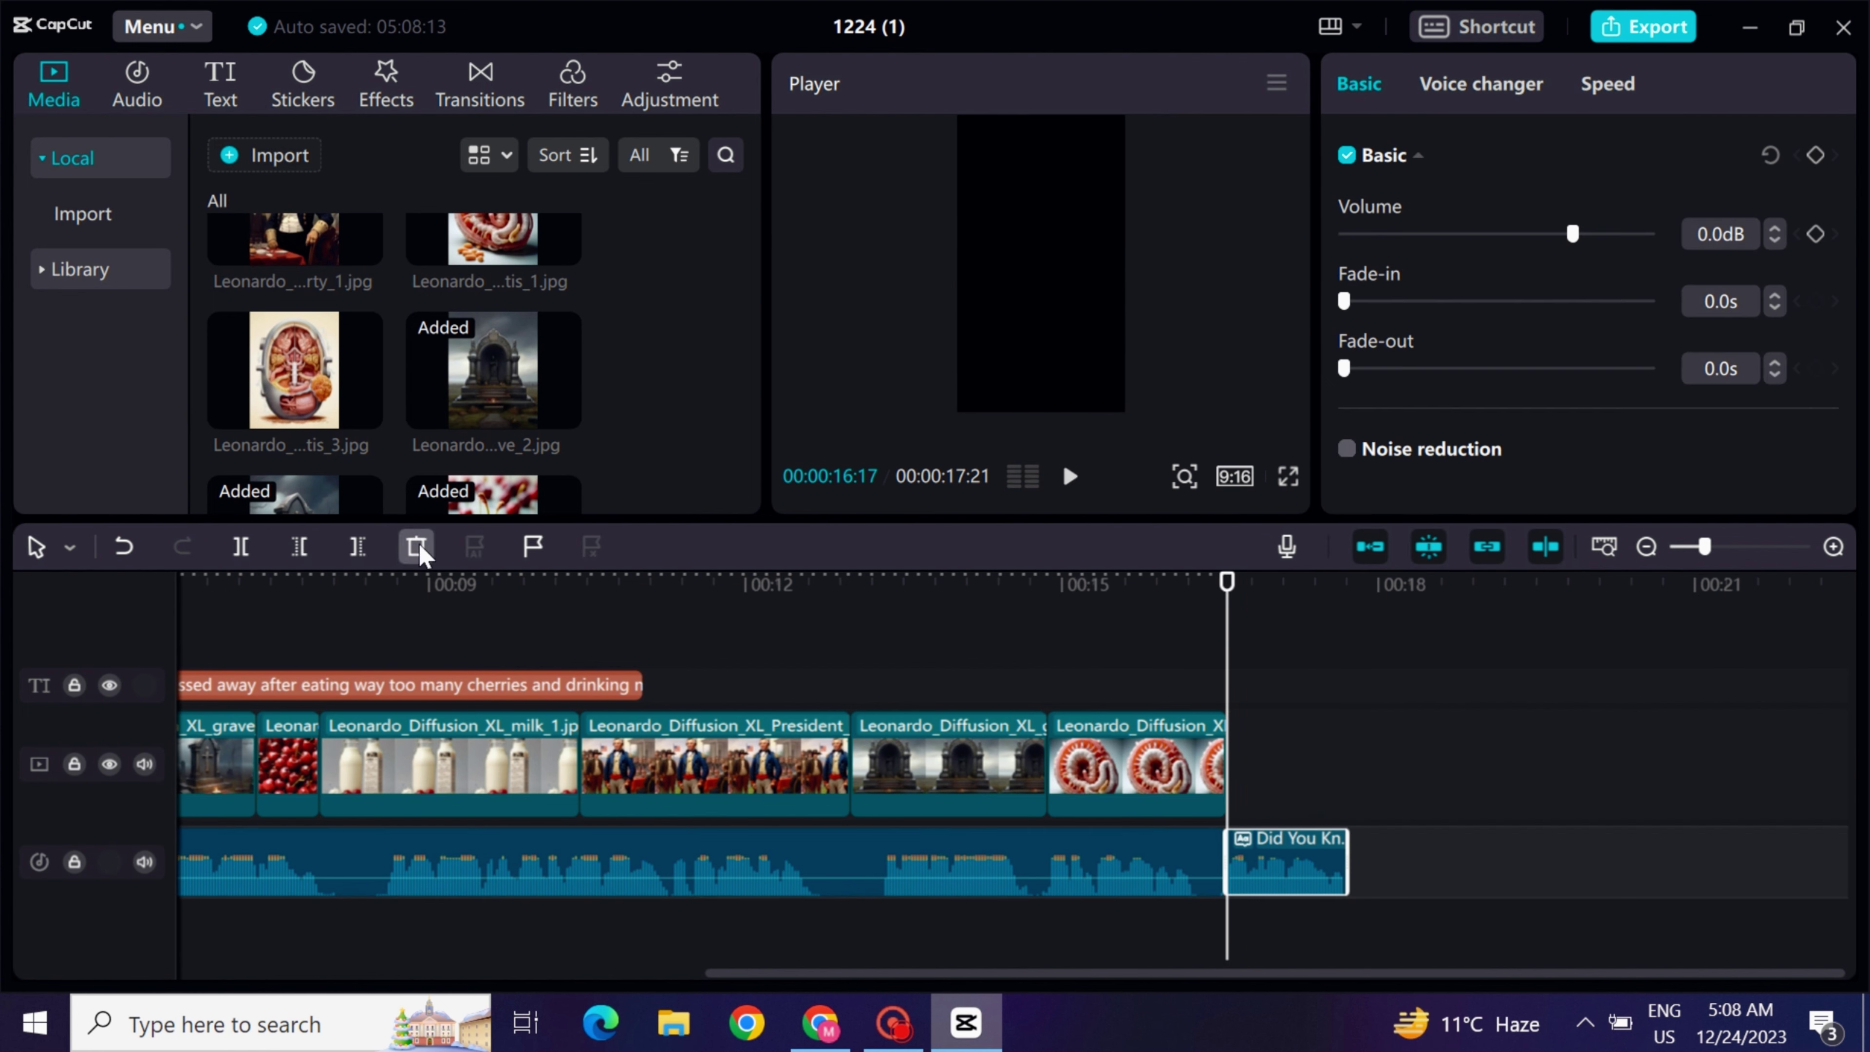
left_click(416, 546)
left_click(1070, 476)
Apply the Slid...wave combo animation to the first portrait clip and Wobble to the second.
left_click(352, 775)
left_click(1471, 83)
left_click(1754, 150)
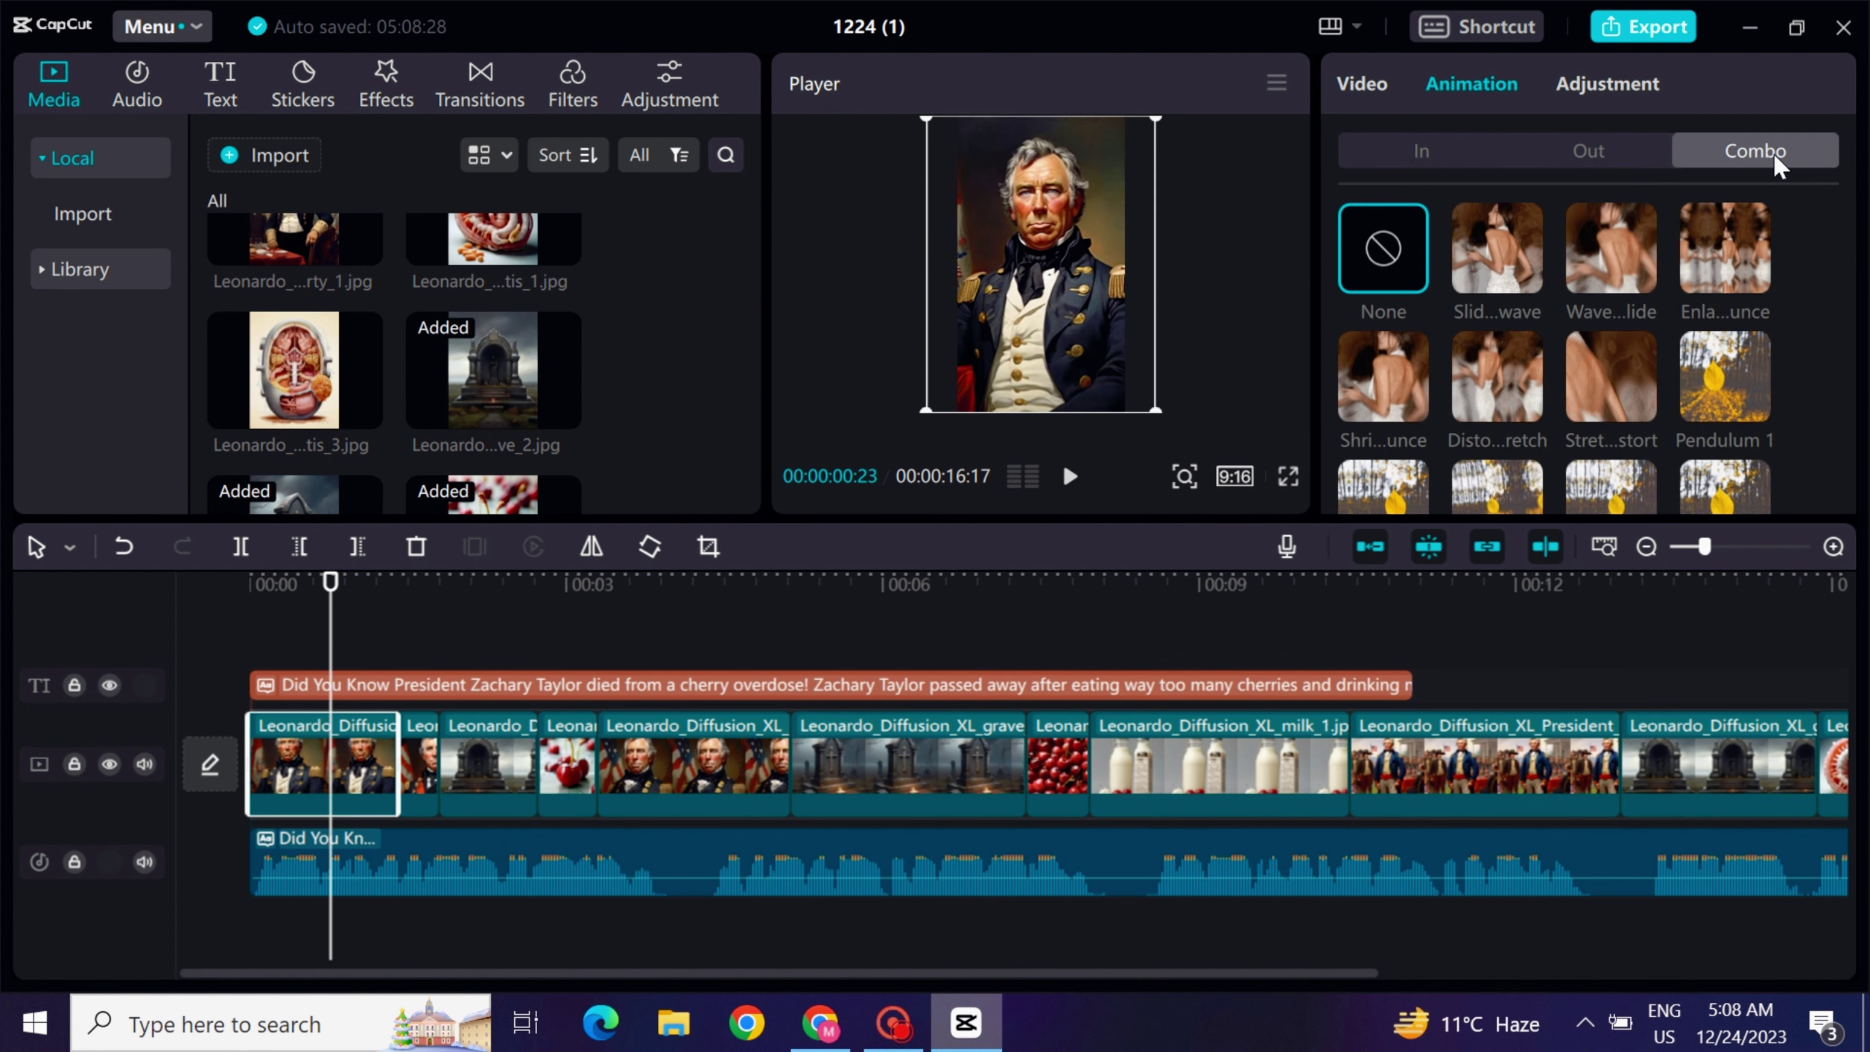
left_click(1497, 248)
left_click(422, 773)
left_click(1724, 483)
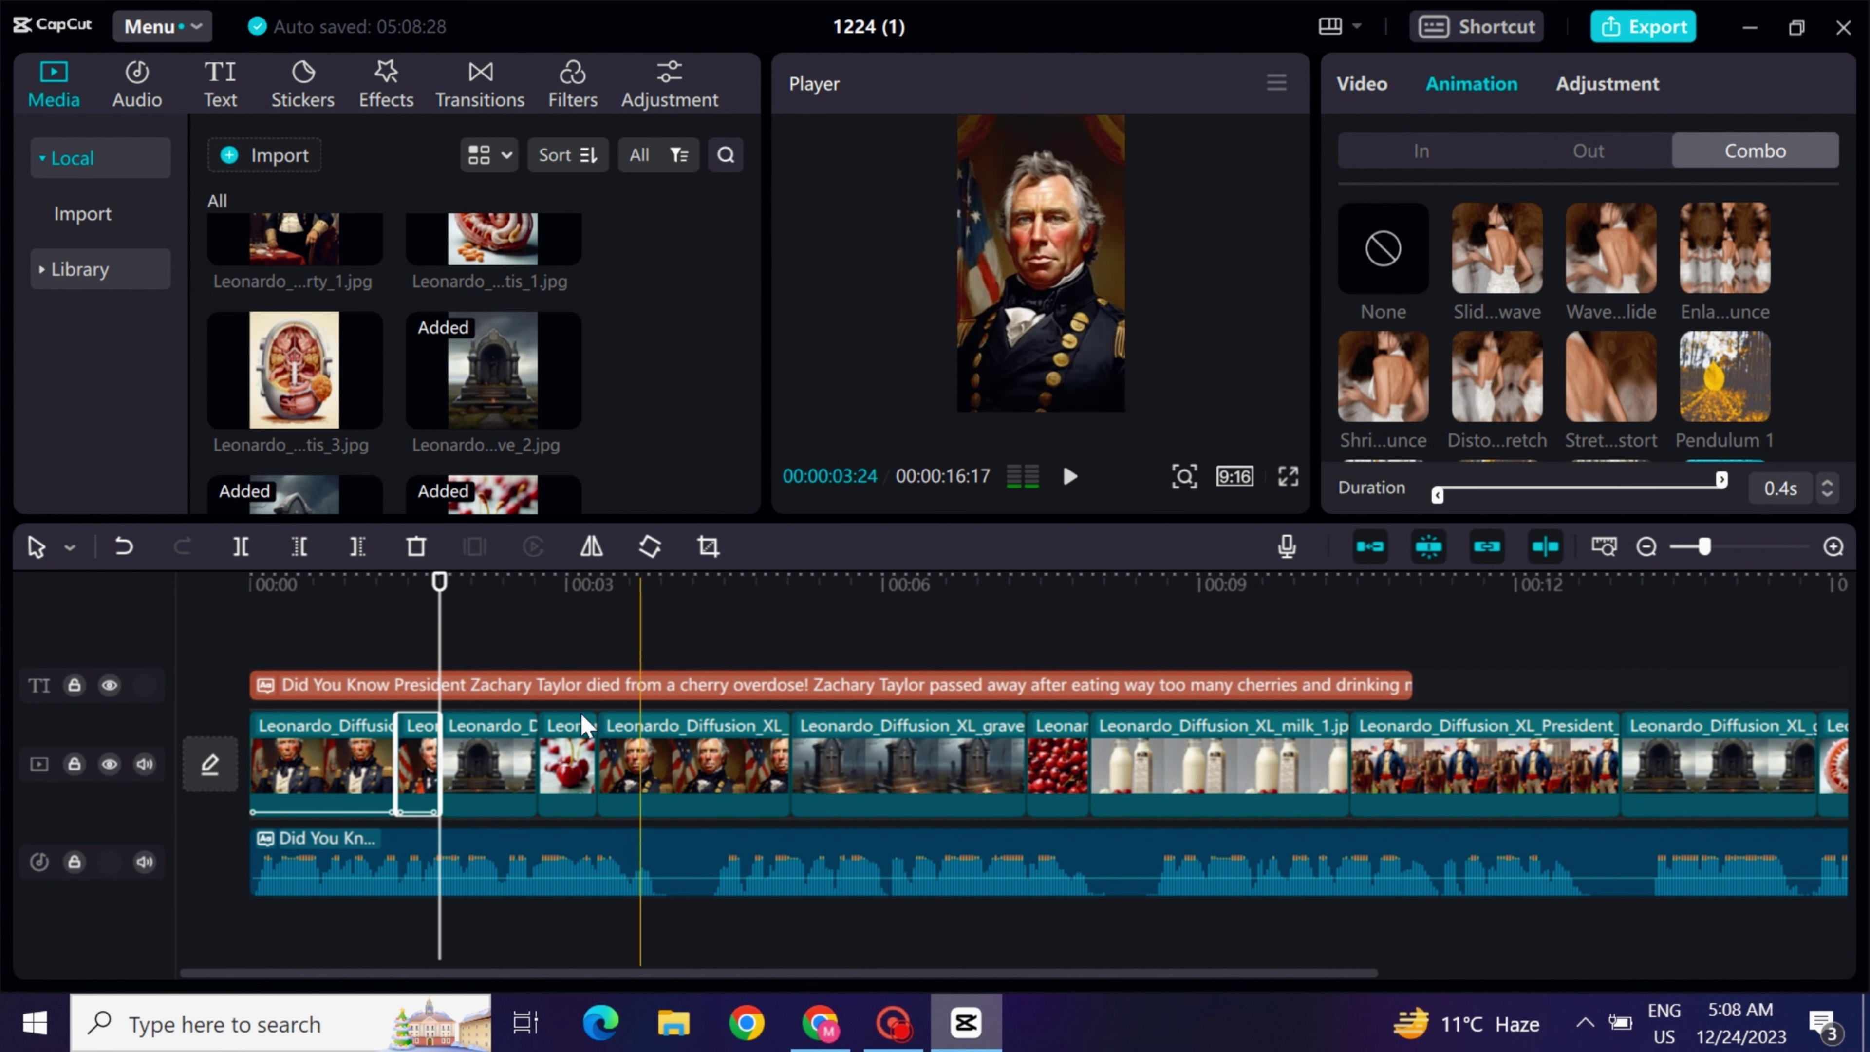
Apply combo animations to the following clips: Pendulum 2 to the grave, Wave...lide to the cherry and Distort Left to the portrait.
left_click(495, 773)
left_click(1417, 485)
left_click(554, 790)
left_click(1611, 254)
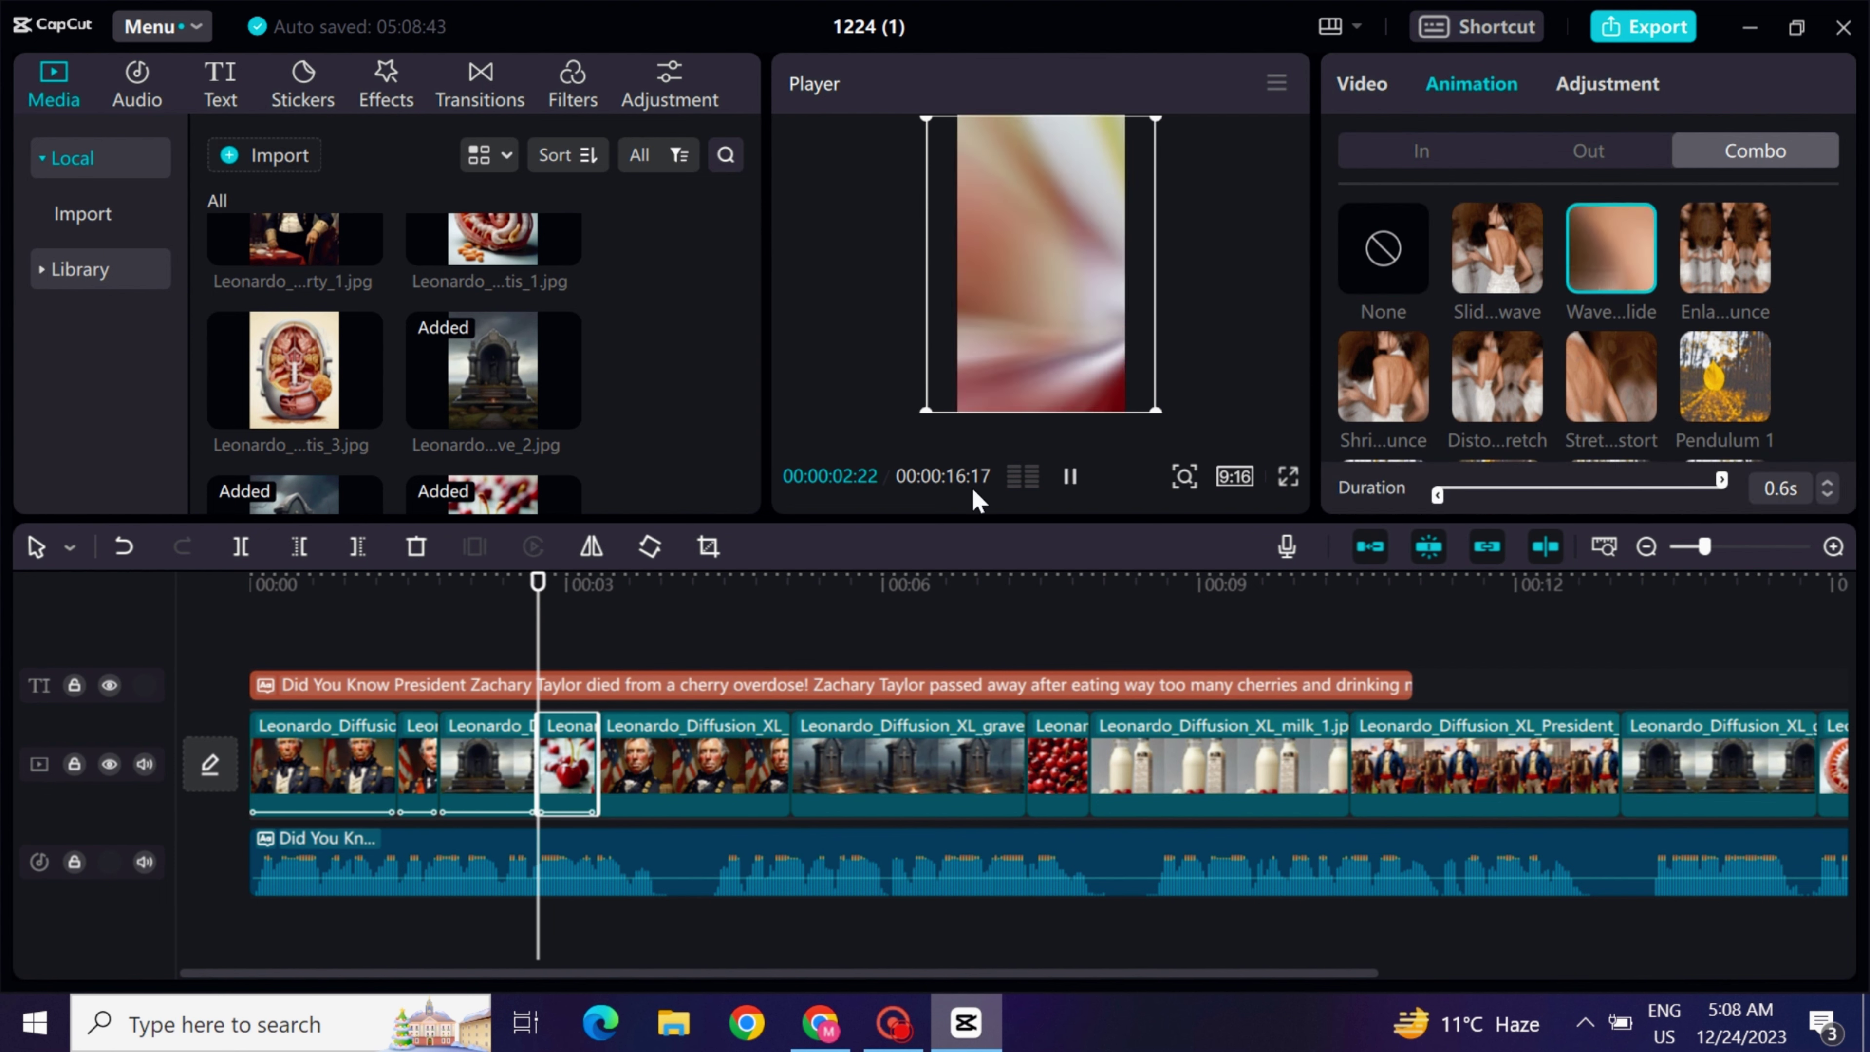
left_click(688, 775)
left_click(1532, 483)
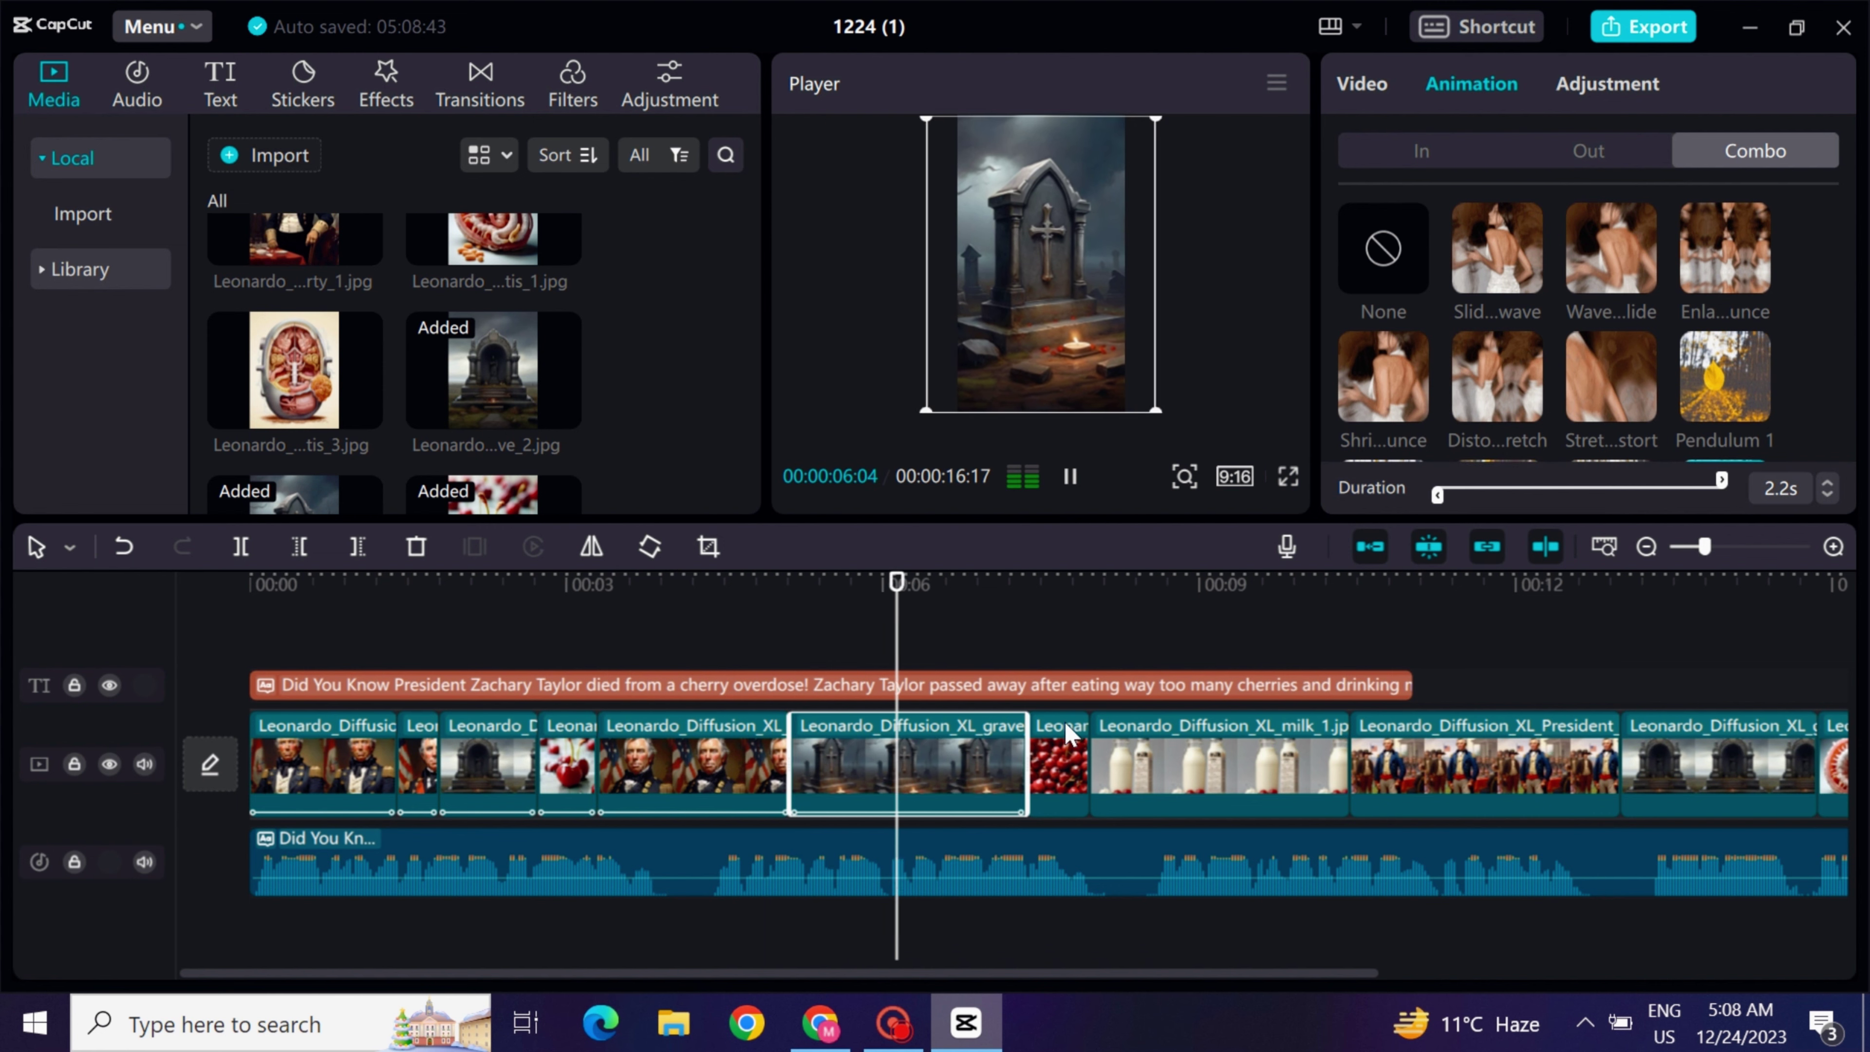
Apply combo animations to the remaining clips, using Wobble for the July party and intestine images, and play the ending.
left_click(1728, 362)
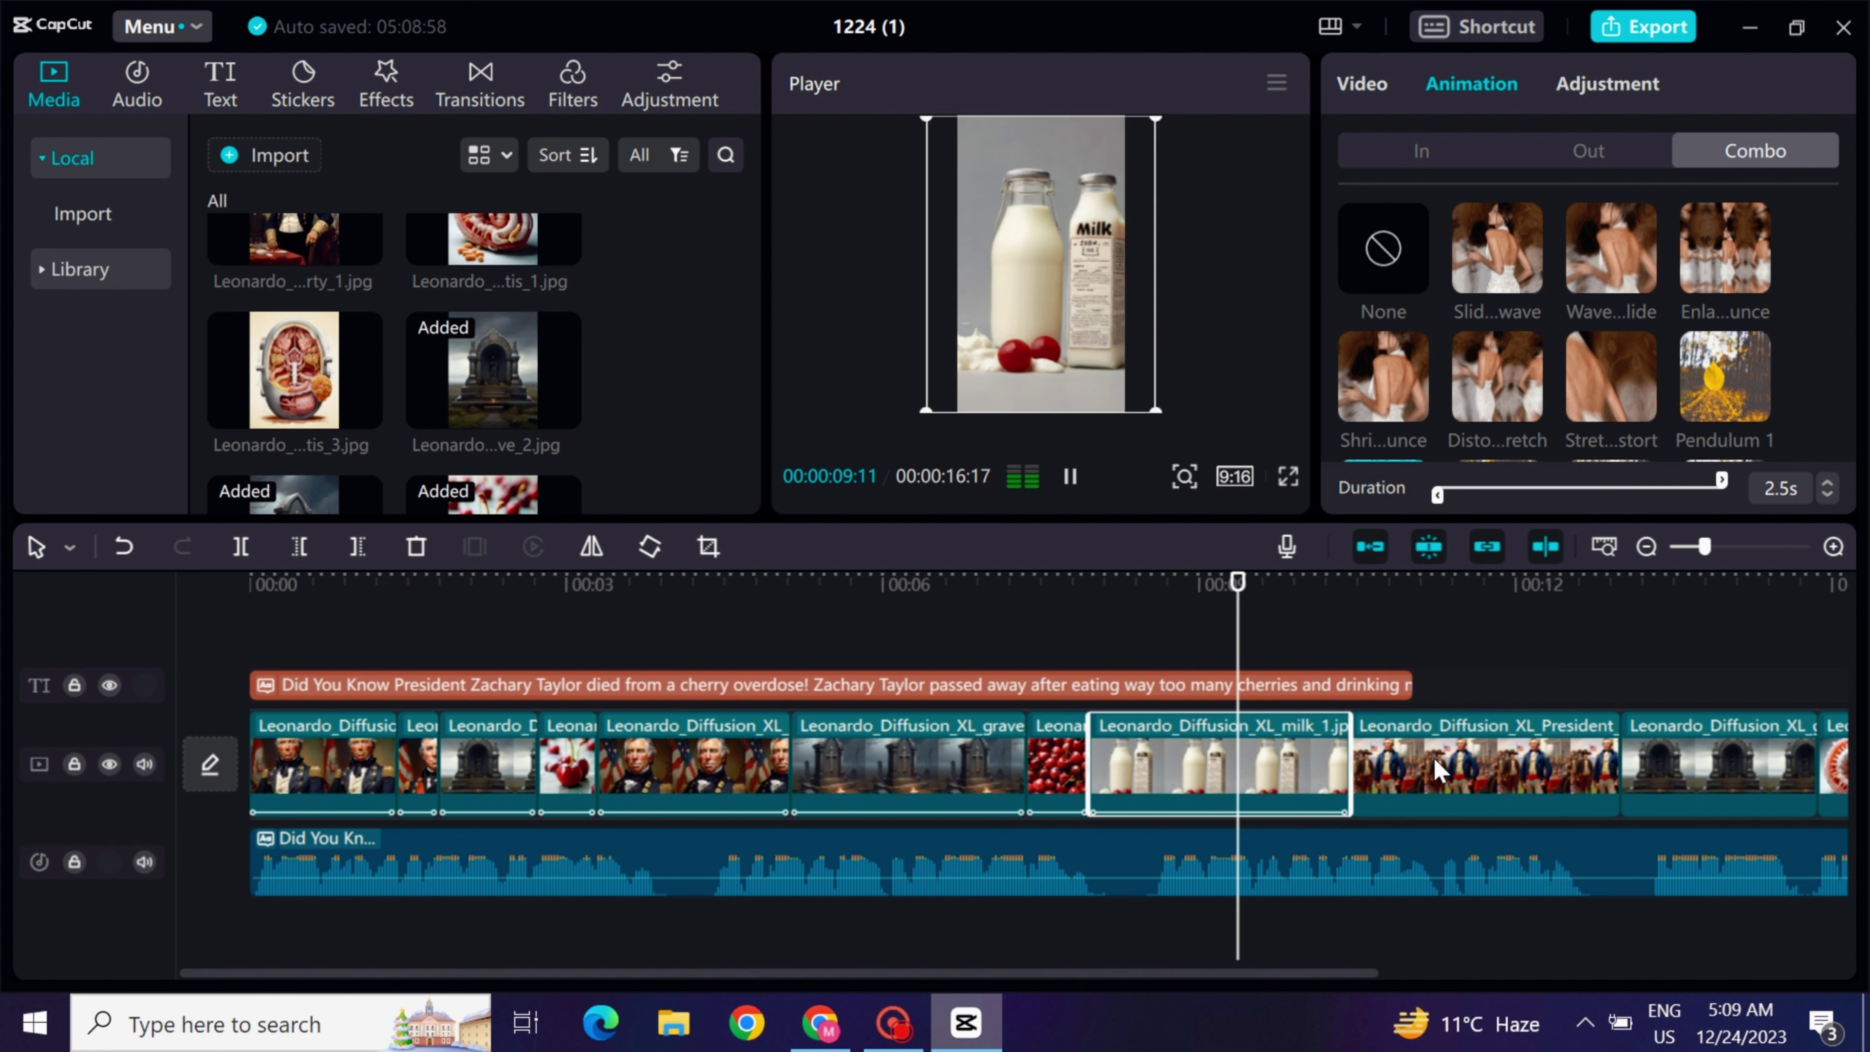
scroll(1704, 340, "down", 3)
left_click(1705, 341)
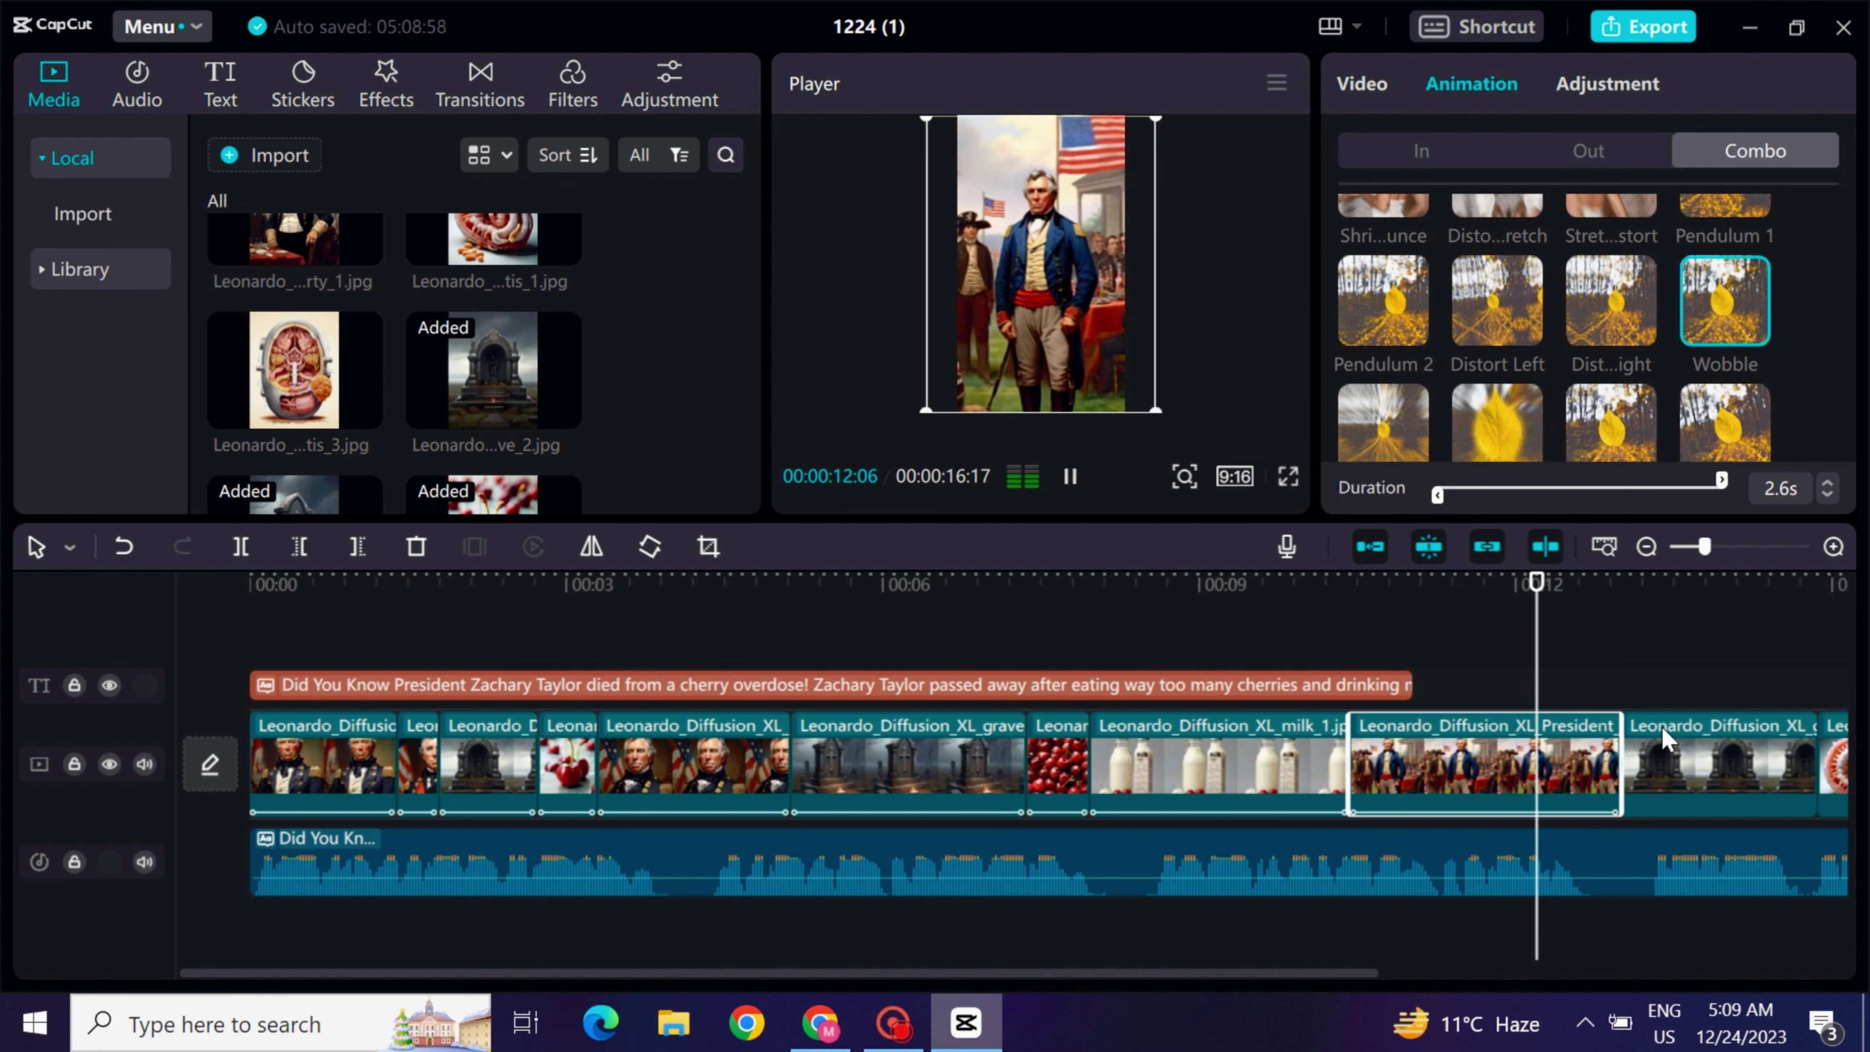
left_click_drag(1125, 973, 1425, 974)
left_click(1438, 795)
left_click(1722, 302)
left_click(1076, 477)
left_click(1078, 477)
Delete the full-script text clip from the timeline.
left_click_drag(1126, 972, 817, 972)
left_click(981, 685)
left_click(415, 546)
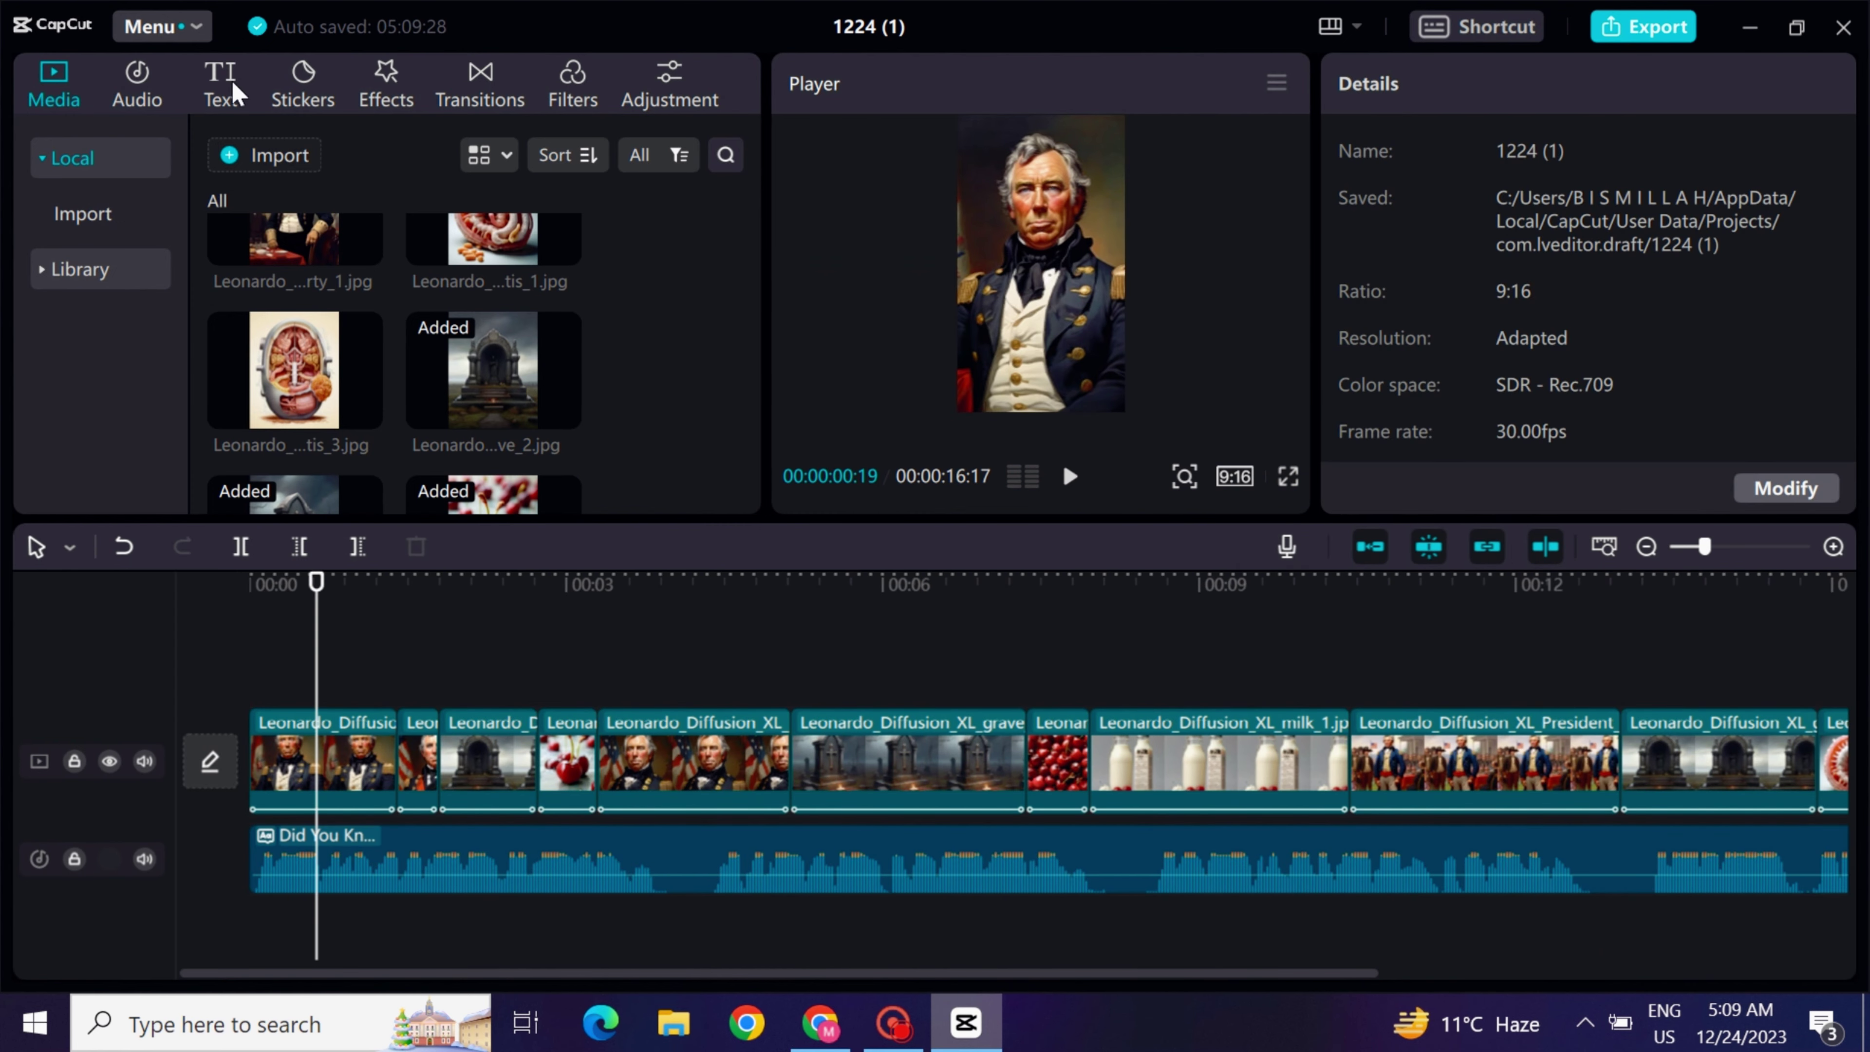
Generate English auto captions from the voiceover and play them briefly.
left_click(220, 84)
left_click(107, 389)
left_click(501, 475)
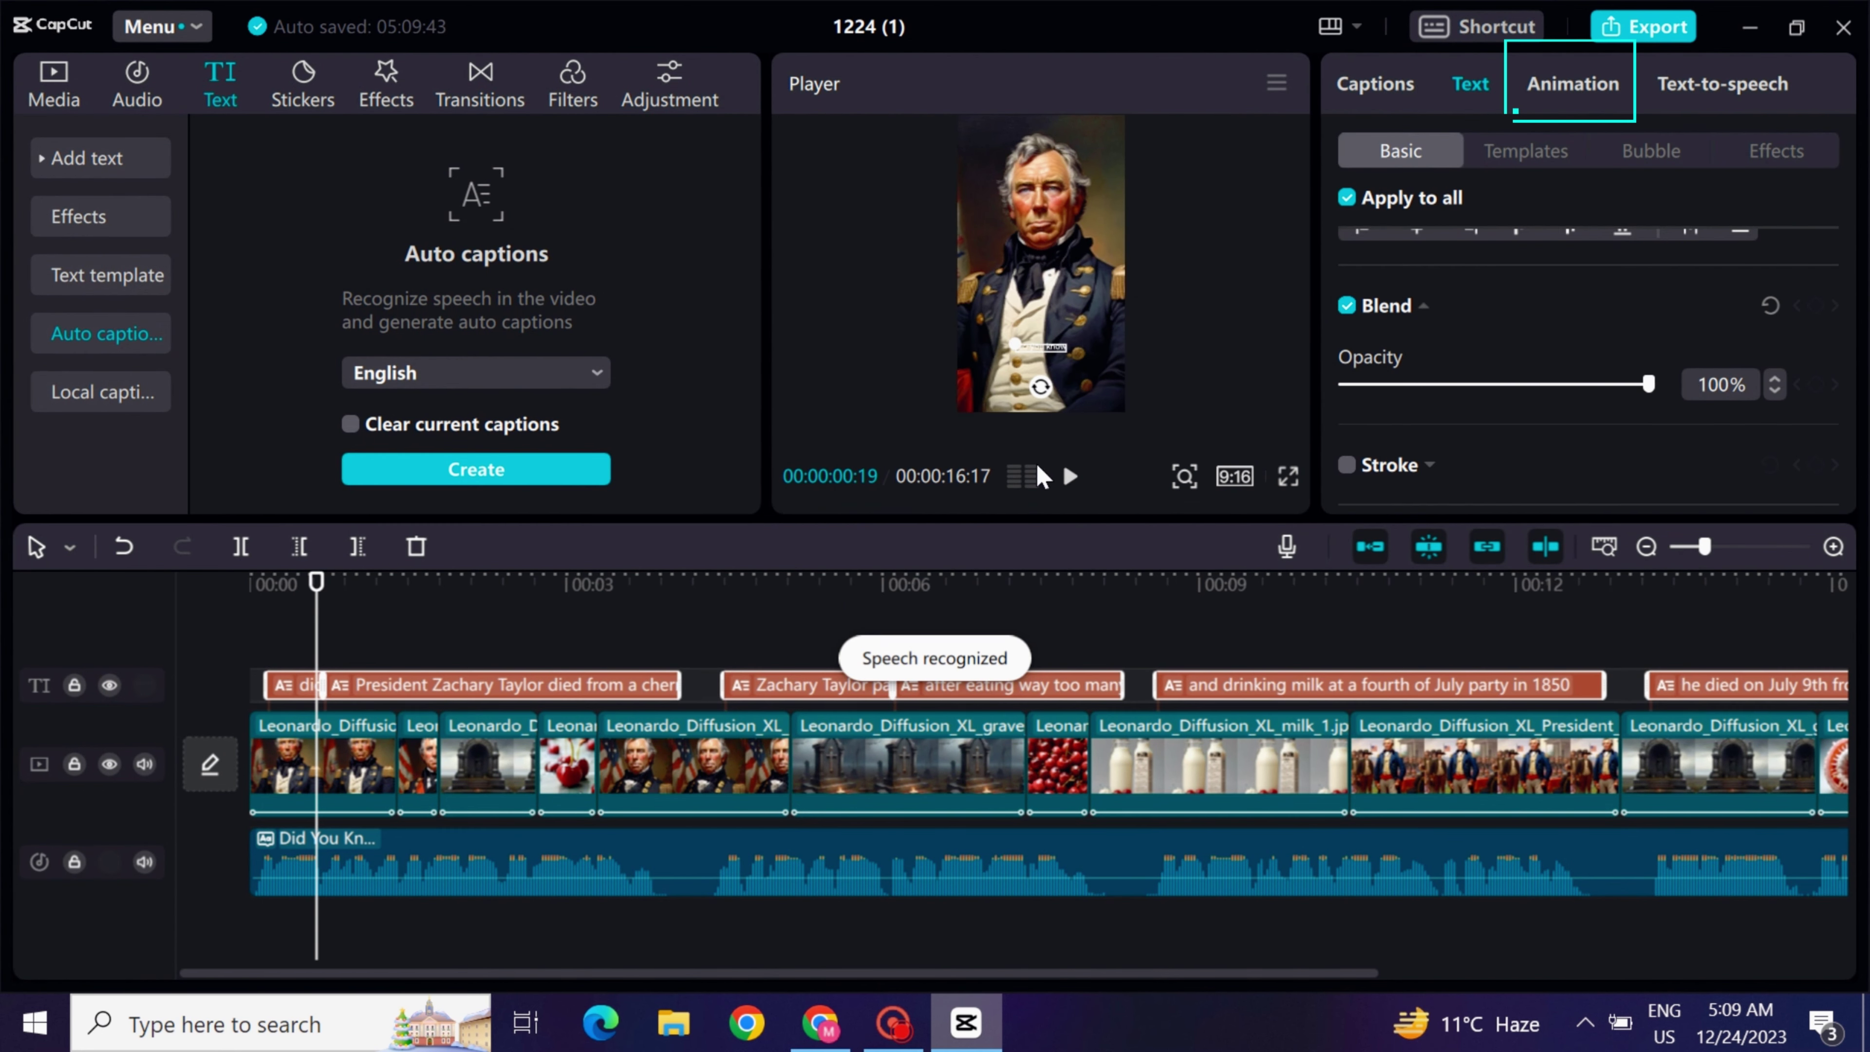
left_click(1070, 476)
left_click(1070, 476)
Apply the Pop-...tion caption animation to all the generated captions.
left_click(1375, 83)
left_click(1573, 83)
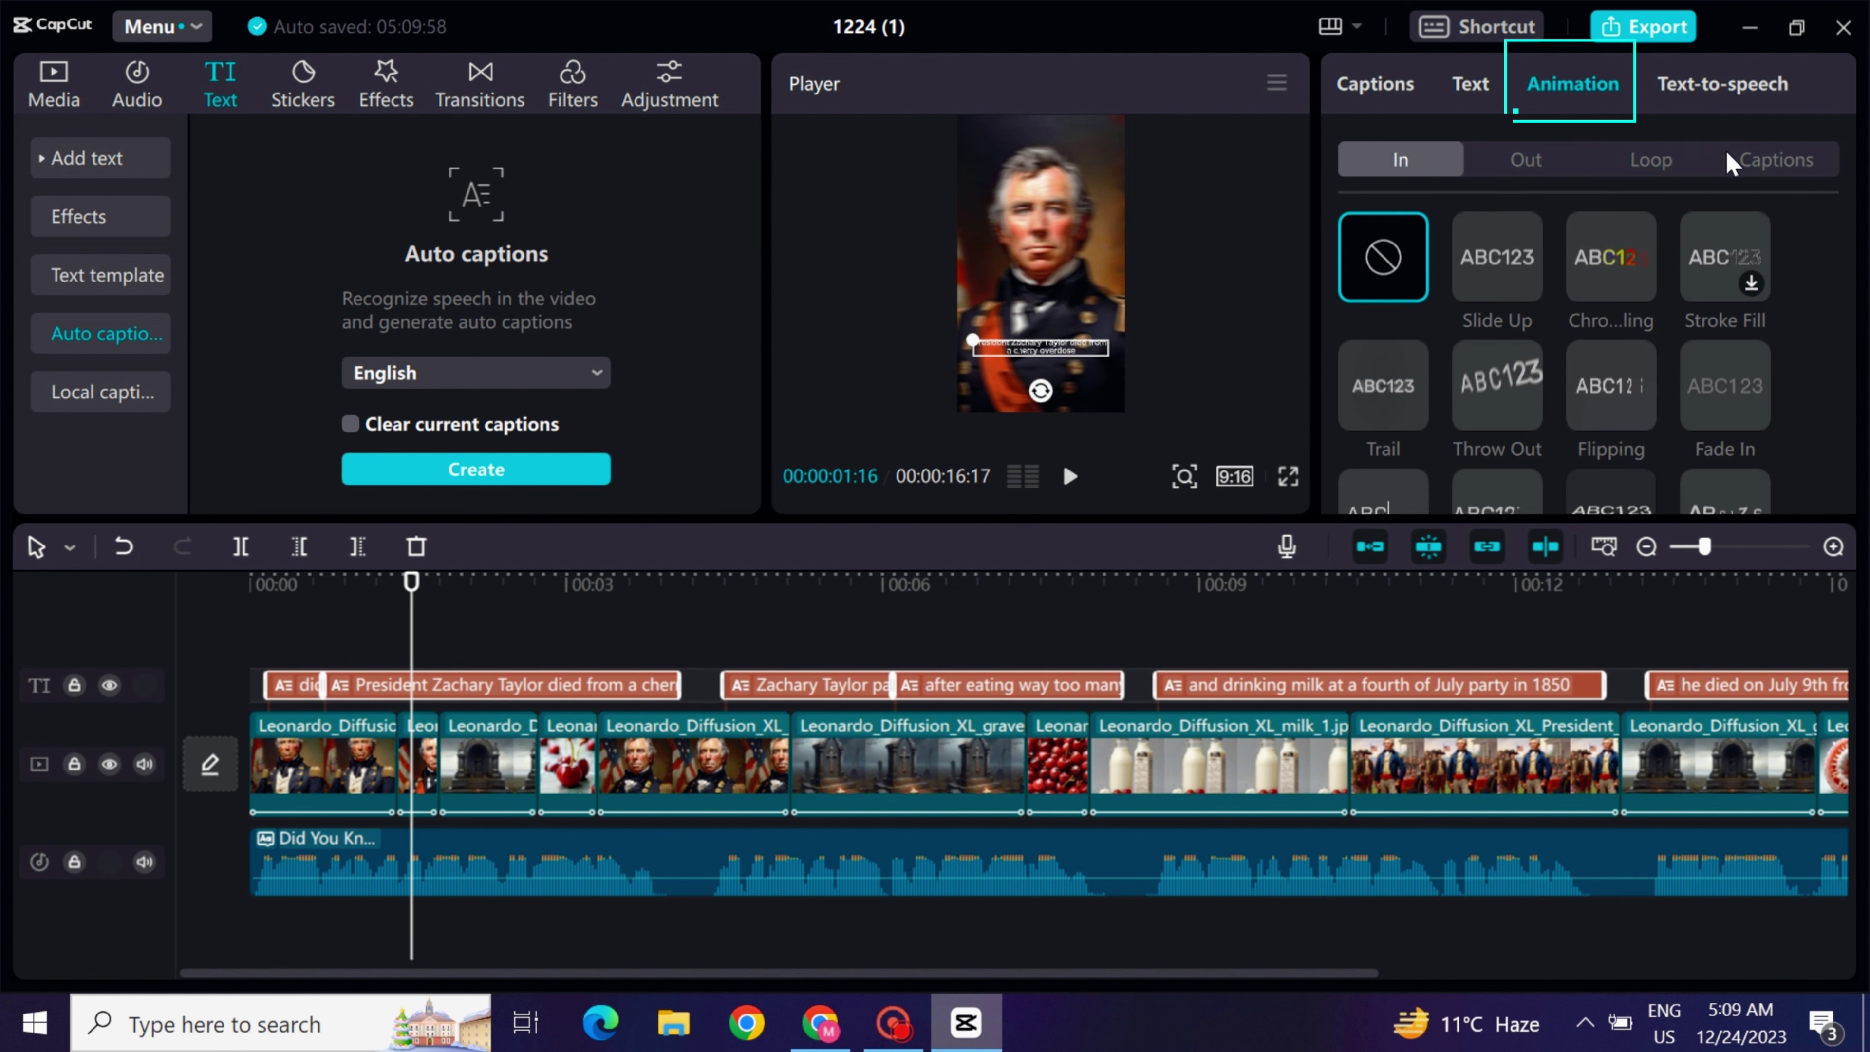
scroll(1590, 313, "down", 3)
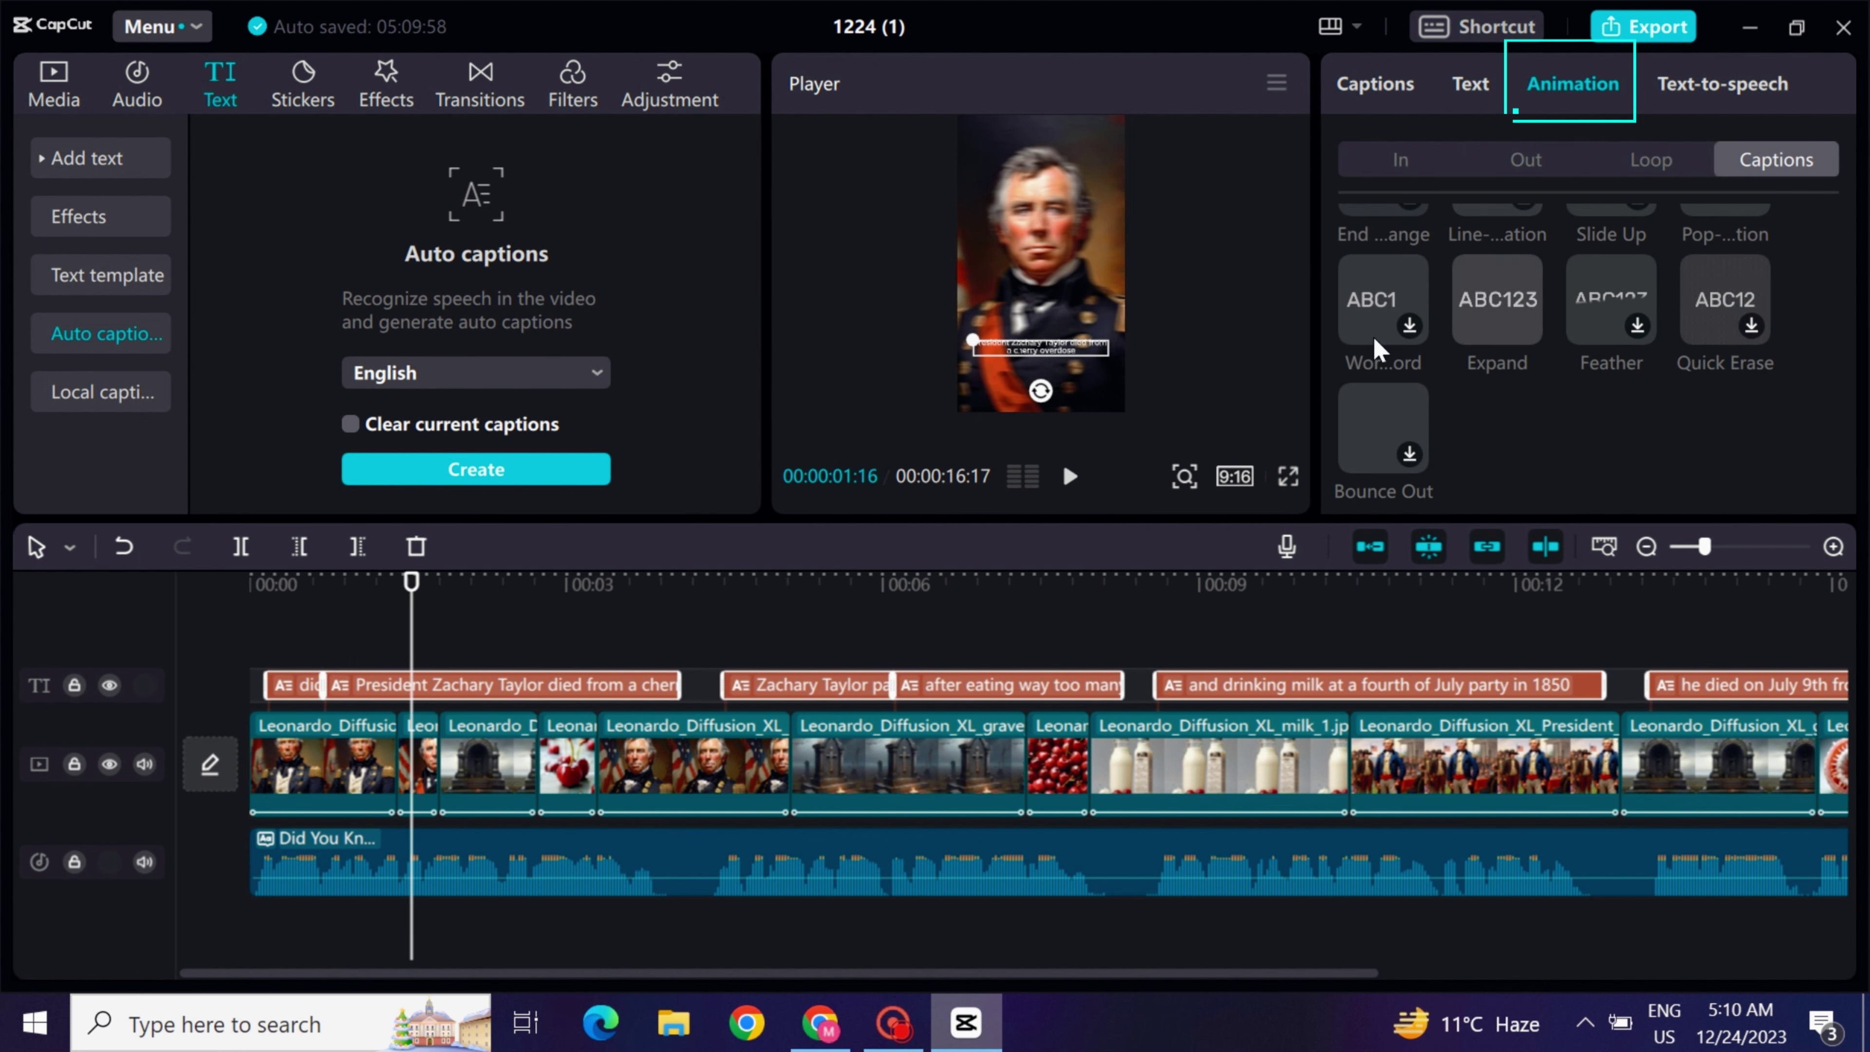
scroll(1759, 353, "up", 3)
left_click(1725, 352)
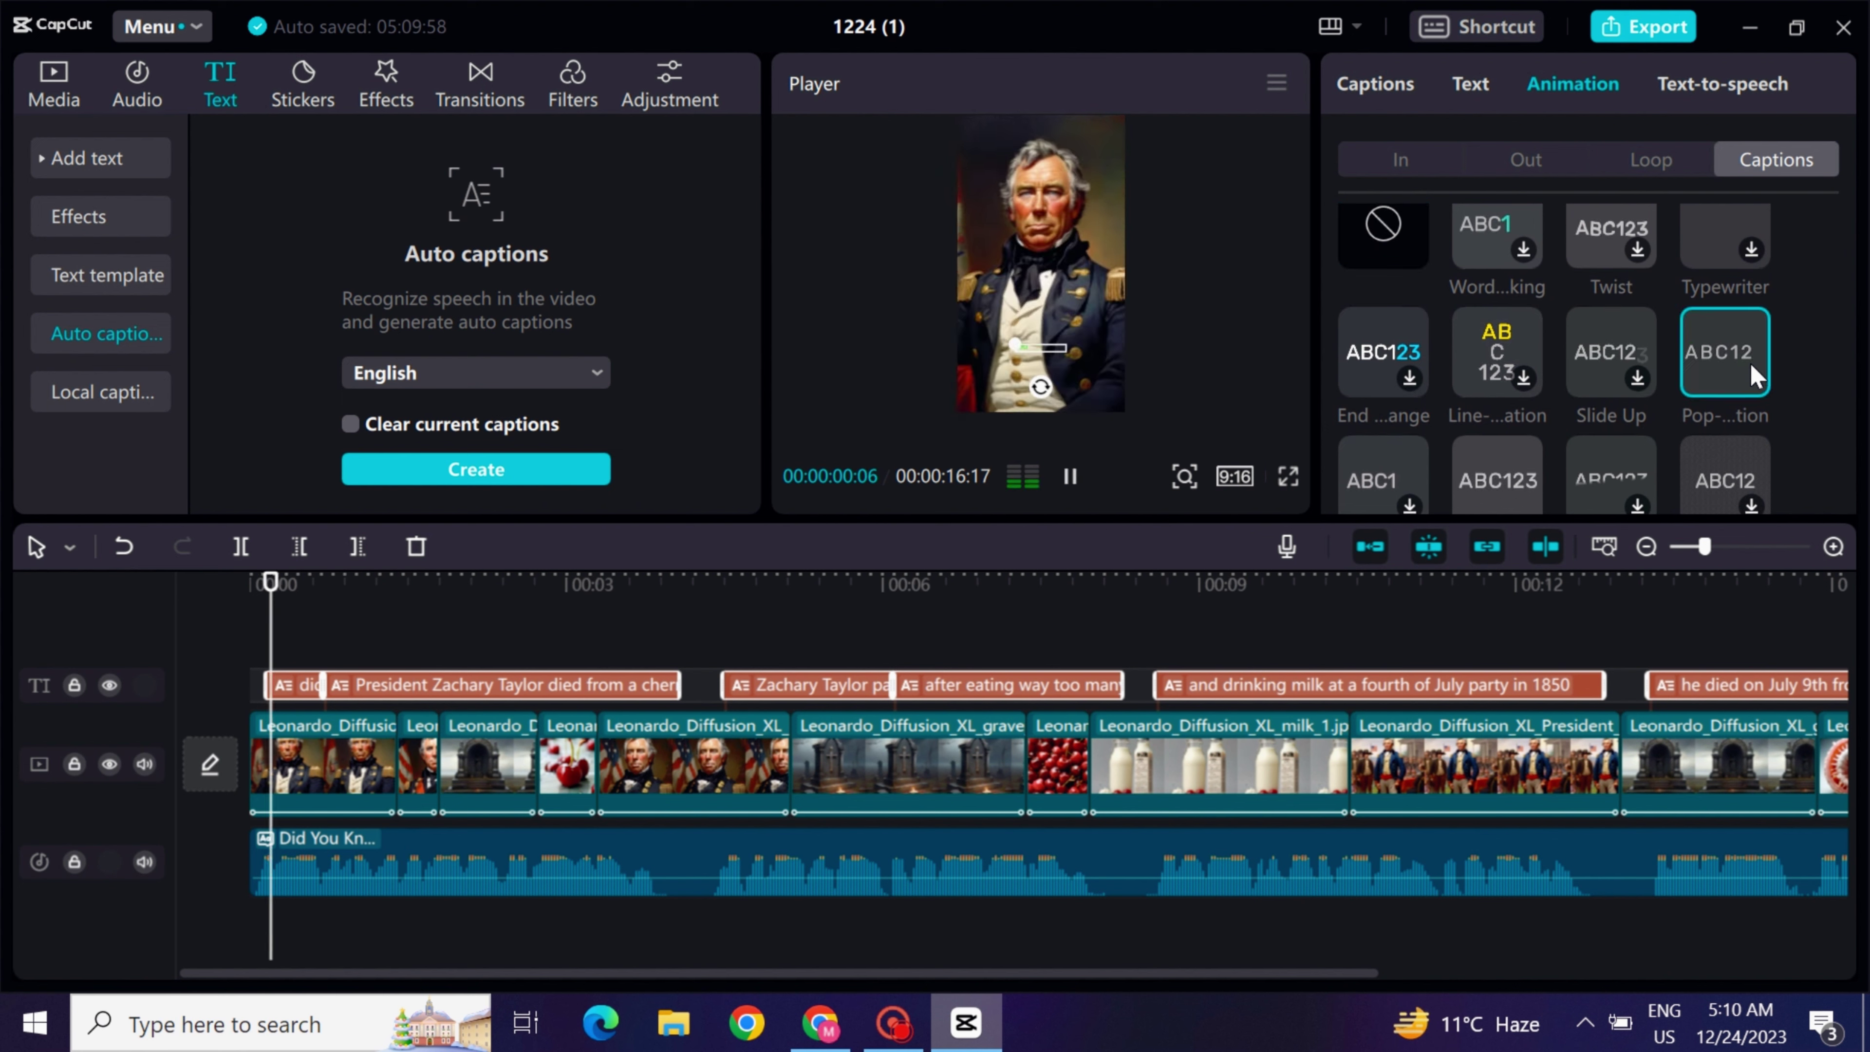
left_click(1402, 159)
Set the font of all captions to KOMIKAX.
left_click(1470, 83)
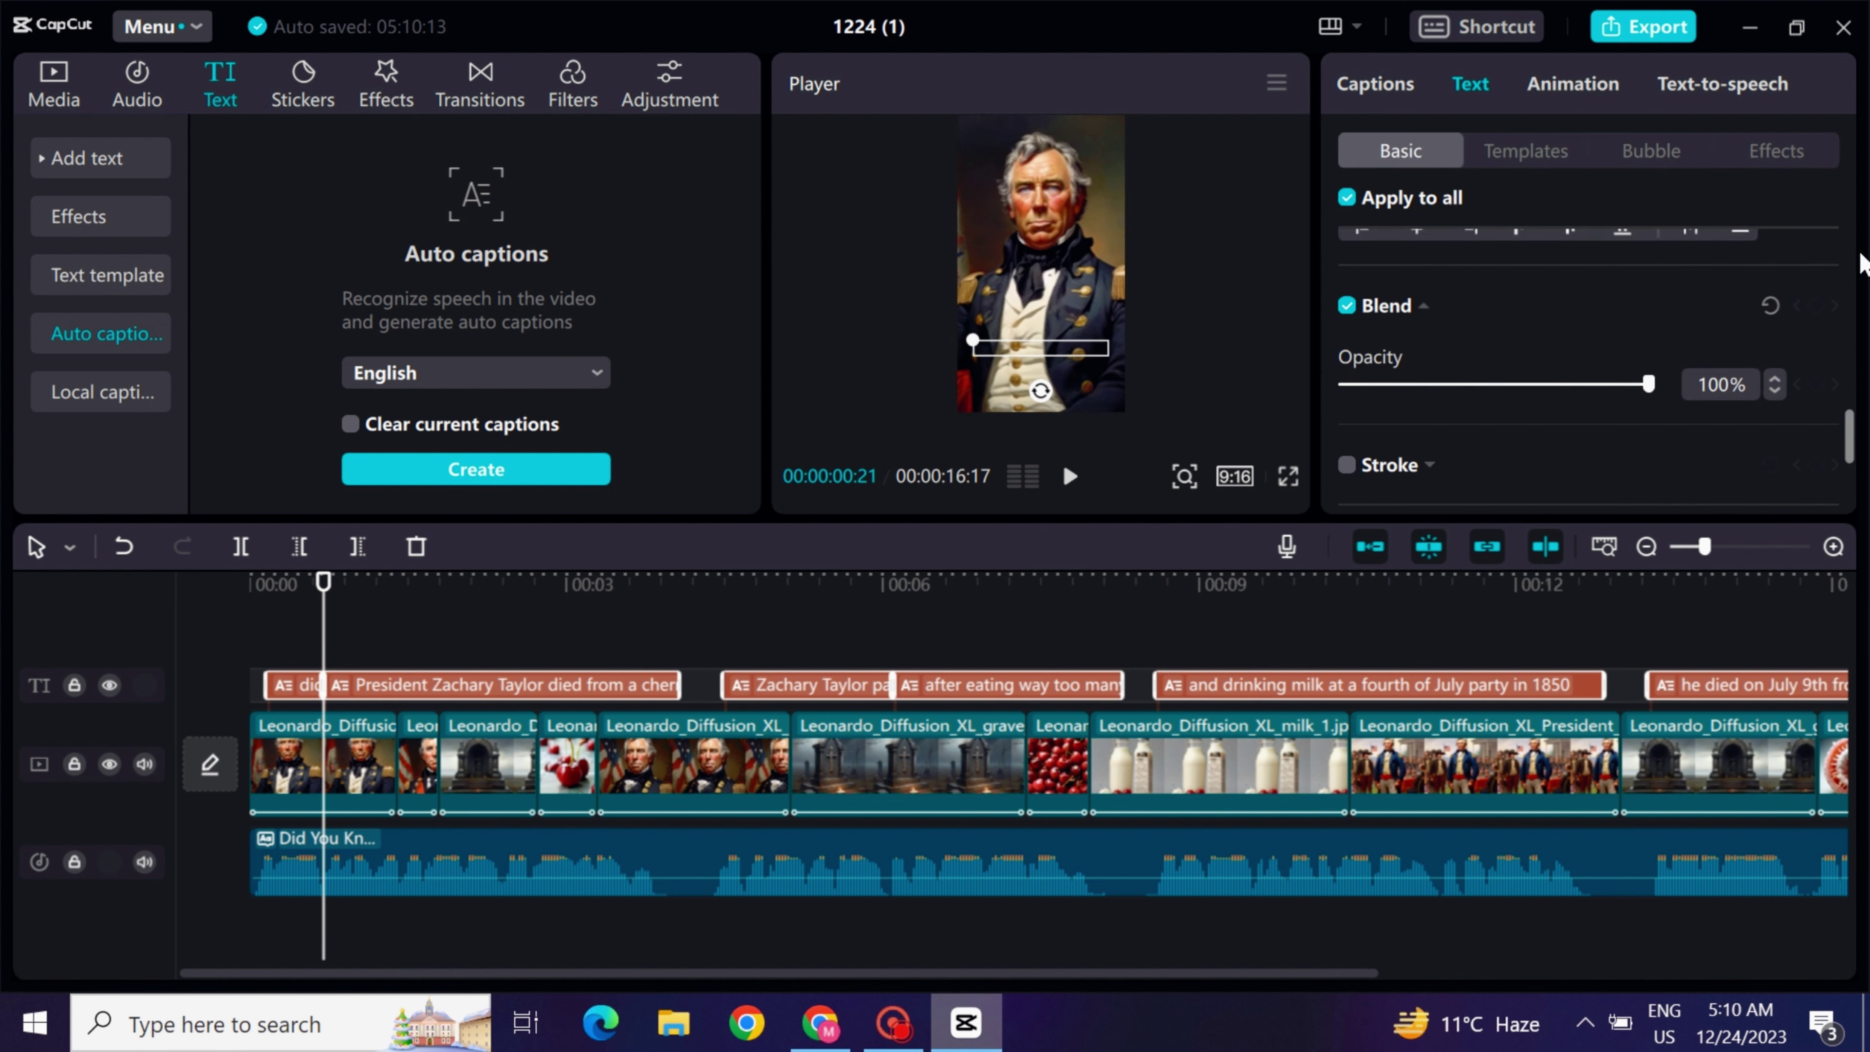
scroll(1851, 229, "up", 5)
left_click(1553, 270)
left_click_drag(1727, 363, 1717, 624)
left_click(1527, 679)
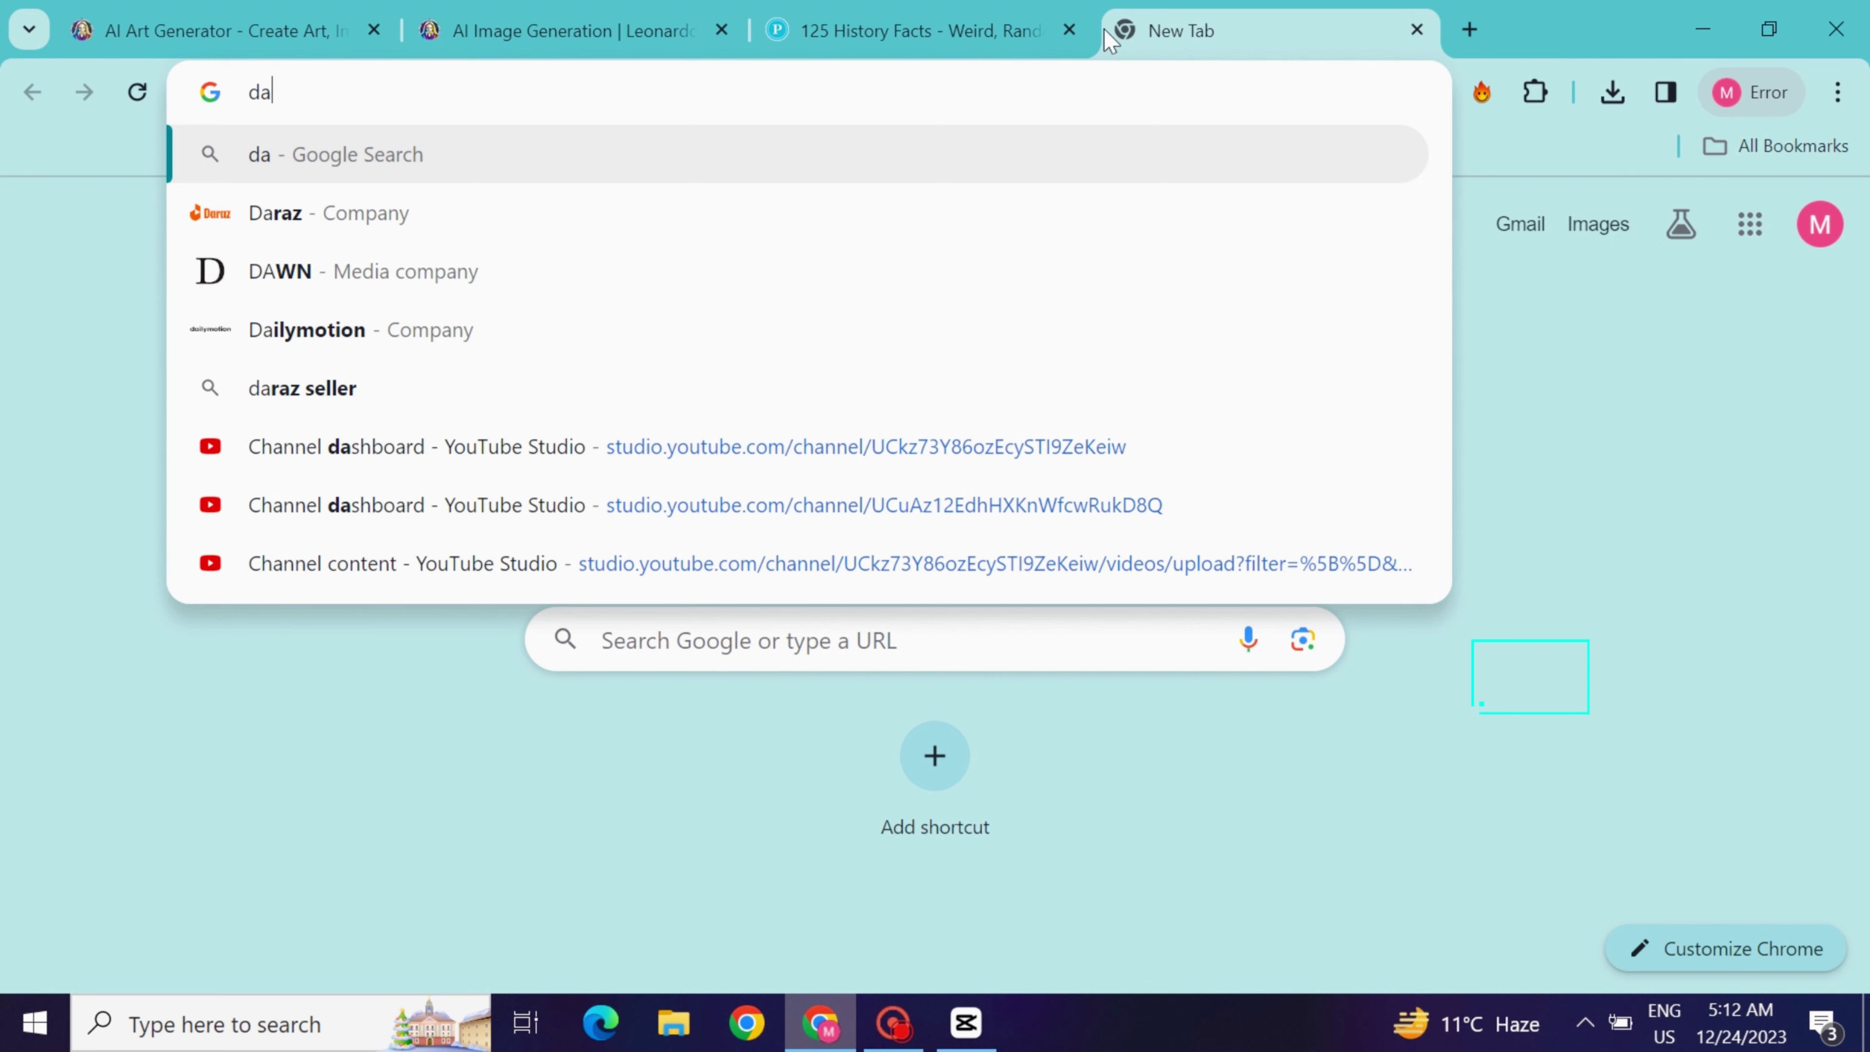
Search Google for dafont in Chrome and open the DaFont site.
type("font")
left_click(294, 155)
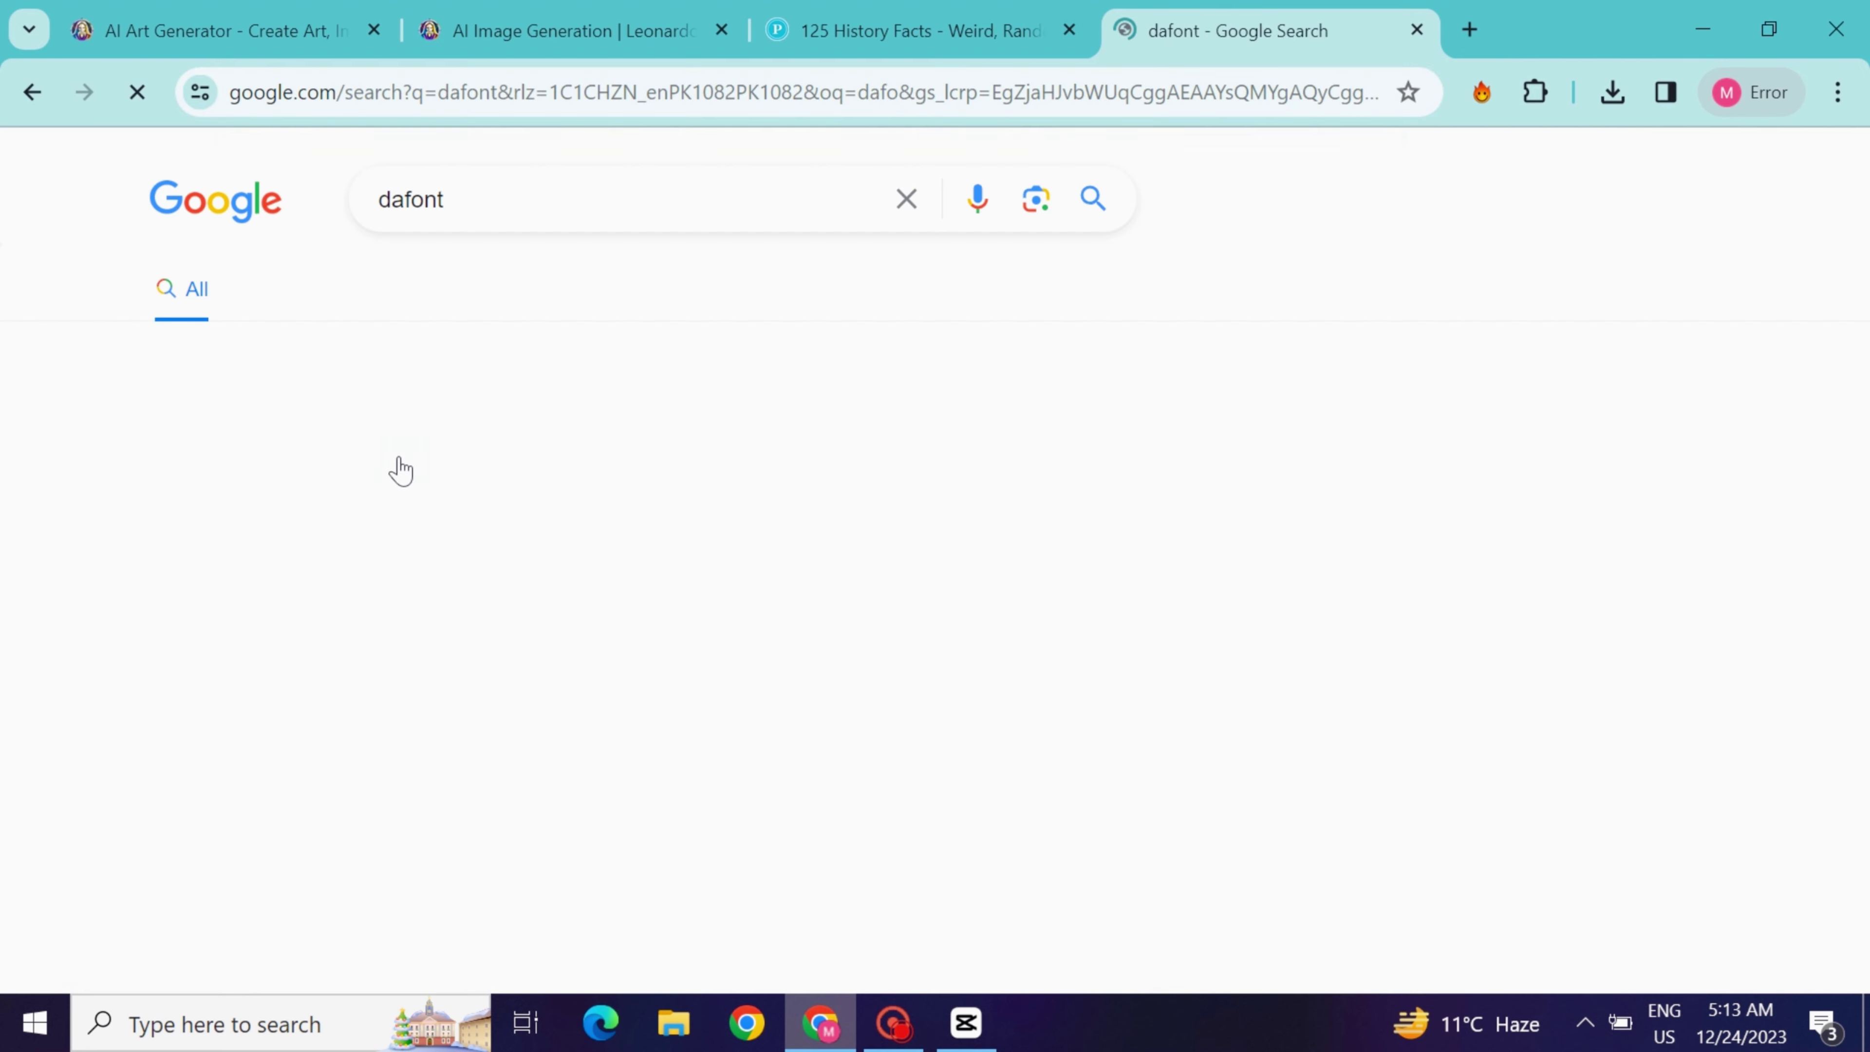
left_click(397, 477)
Search DaFont for "komikas" and download the Komika Axis font.
left_click(1552, 355)
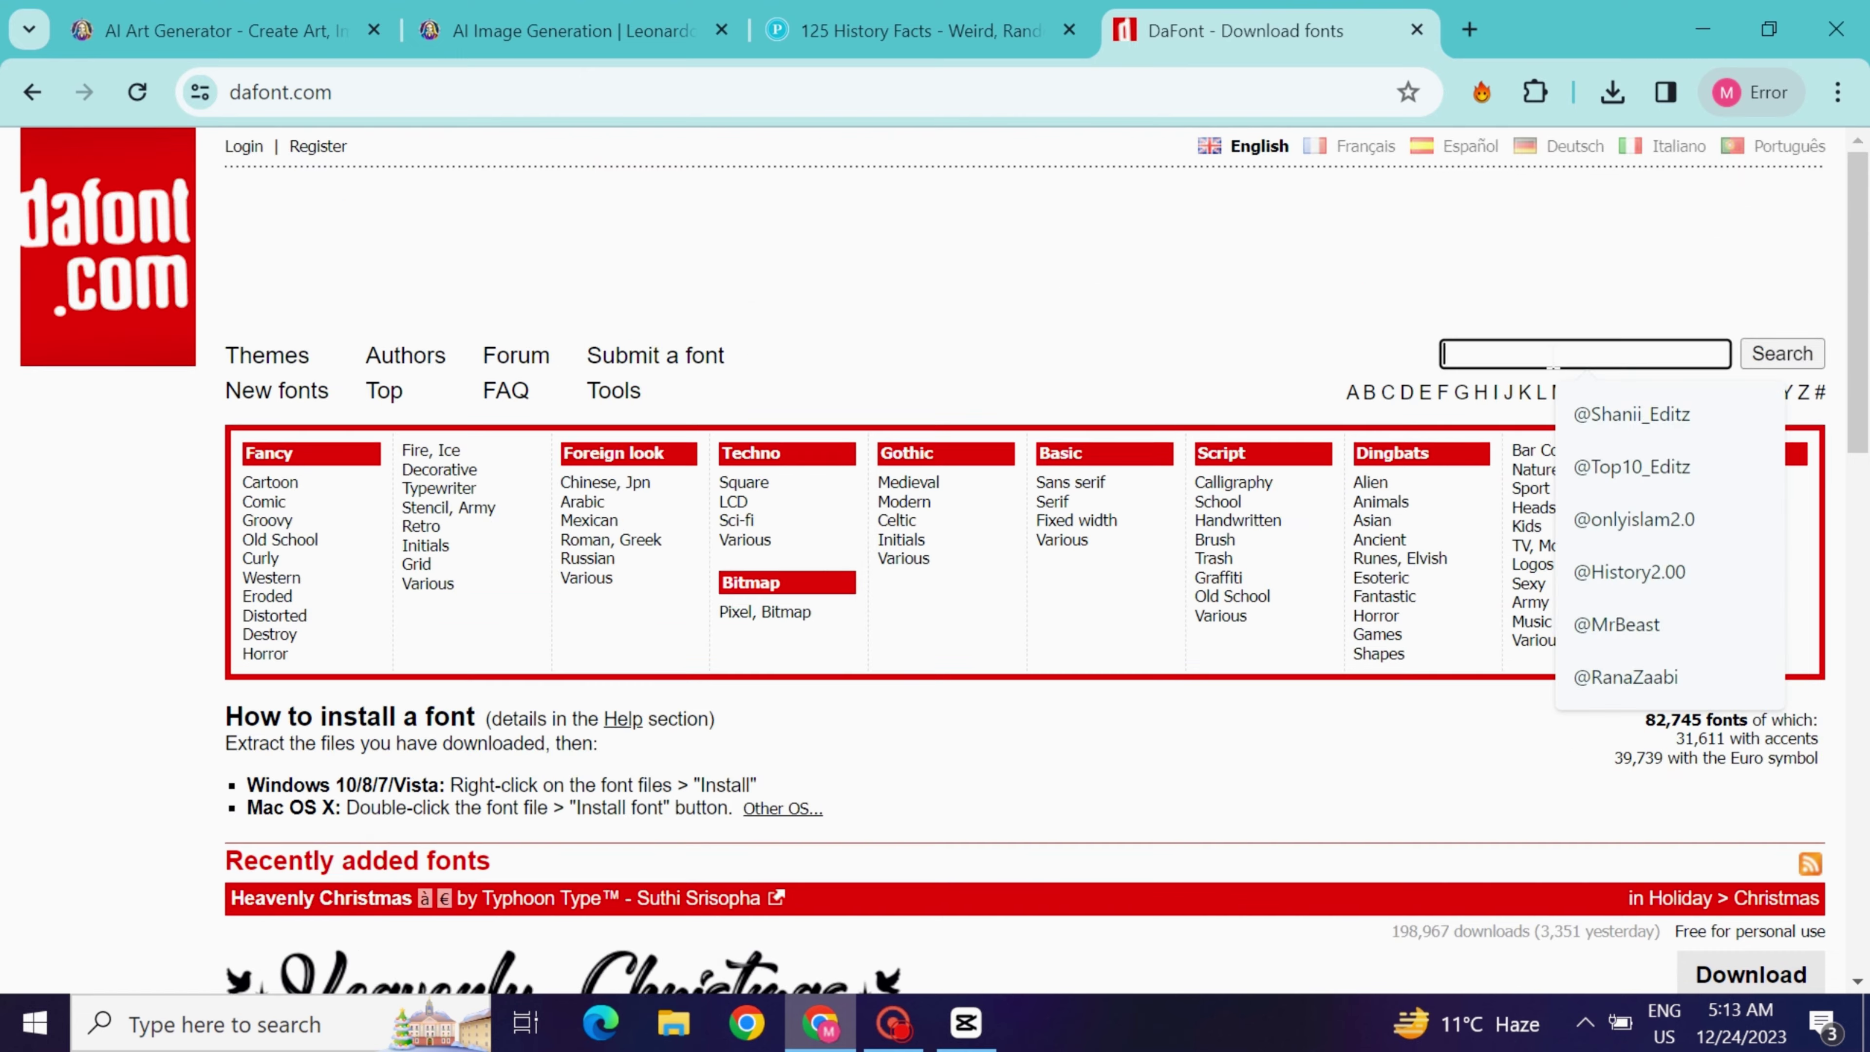
type("komika")
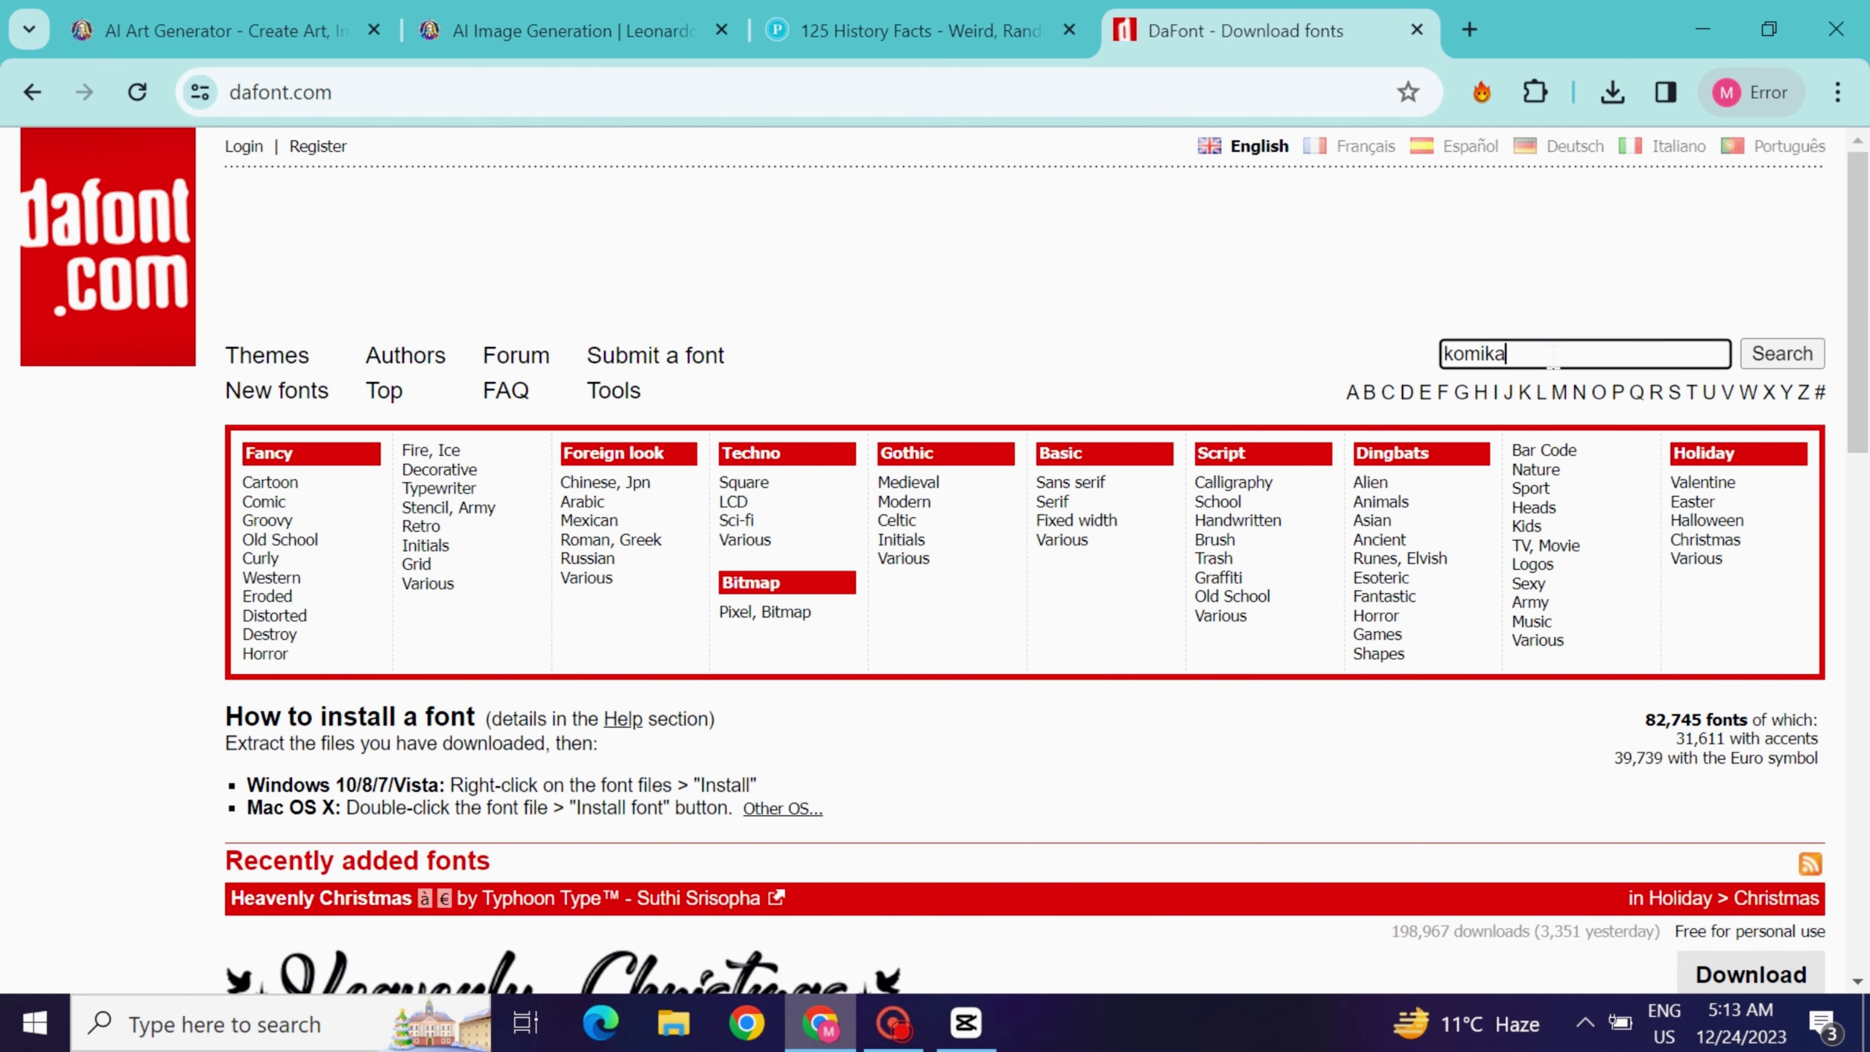
type("s")
key("Return")
scroll(1864, 464, "down", 15)
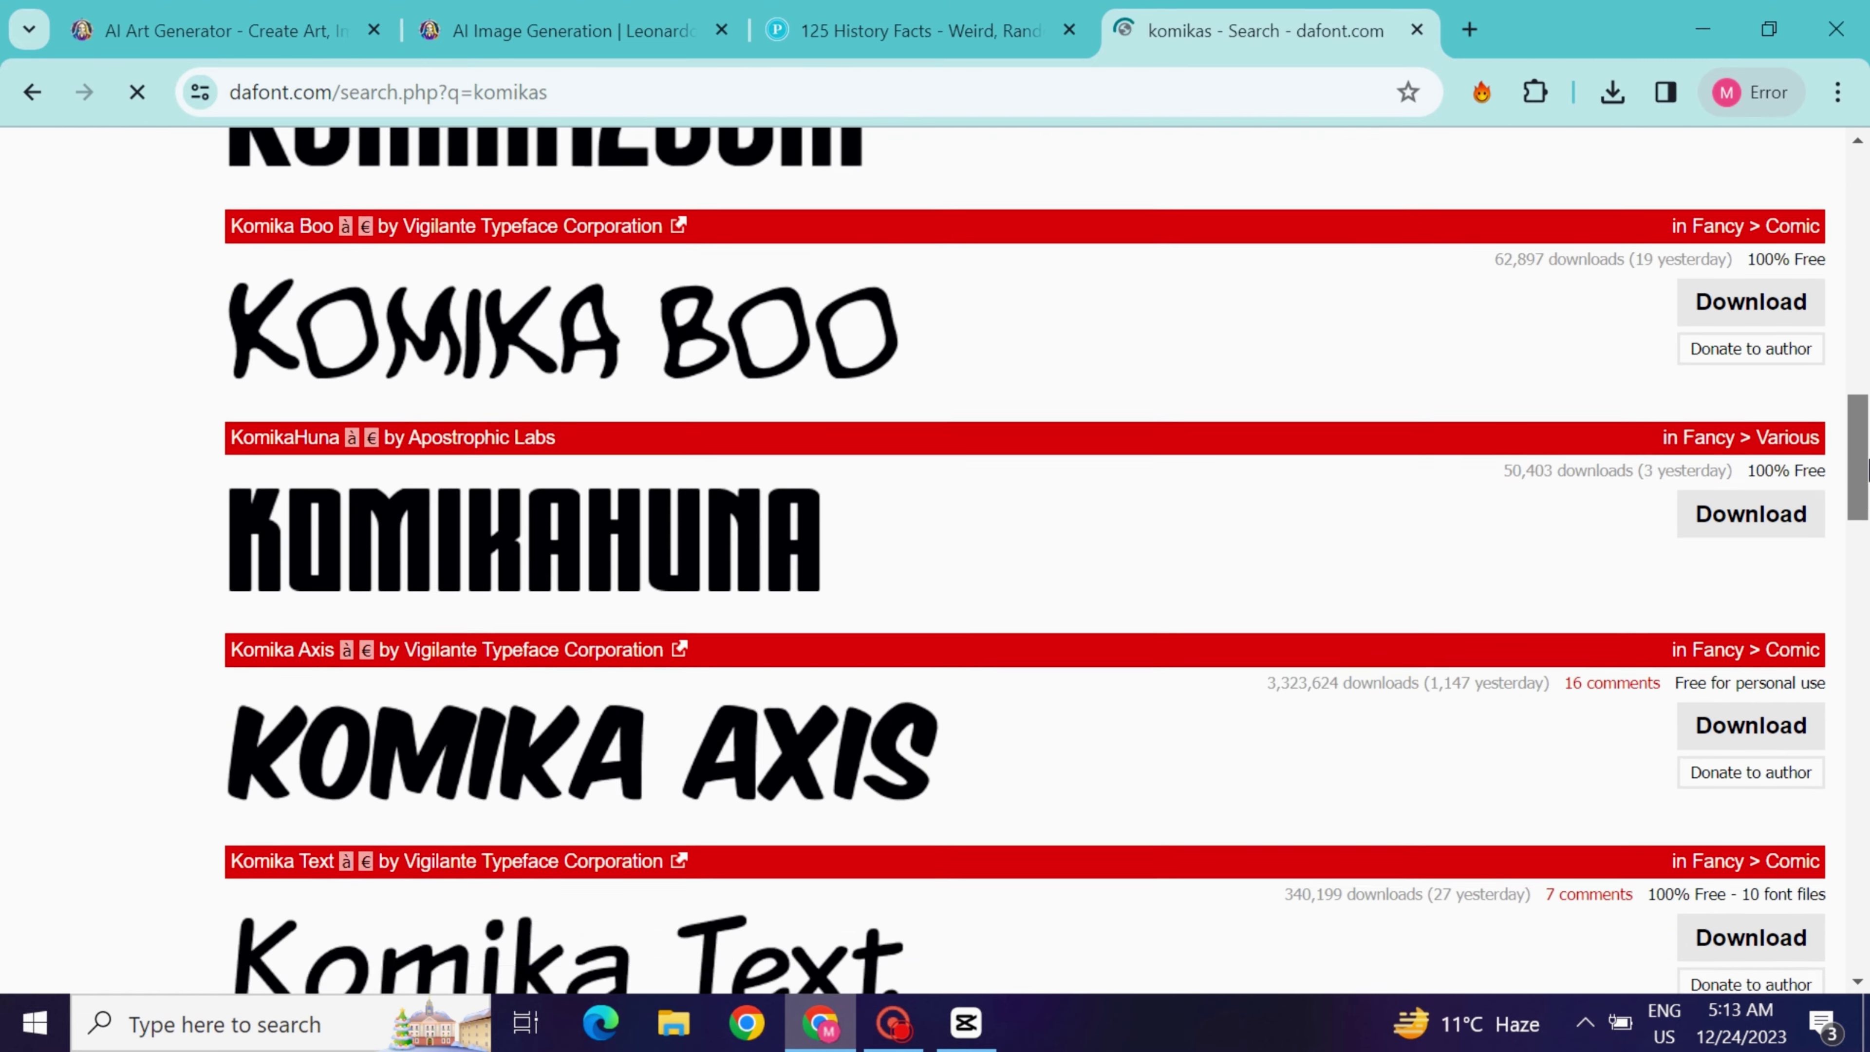
scroll(1865, 468, "down", 2)
left_click(1756, 576)
left_click(1612, 92)
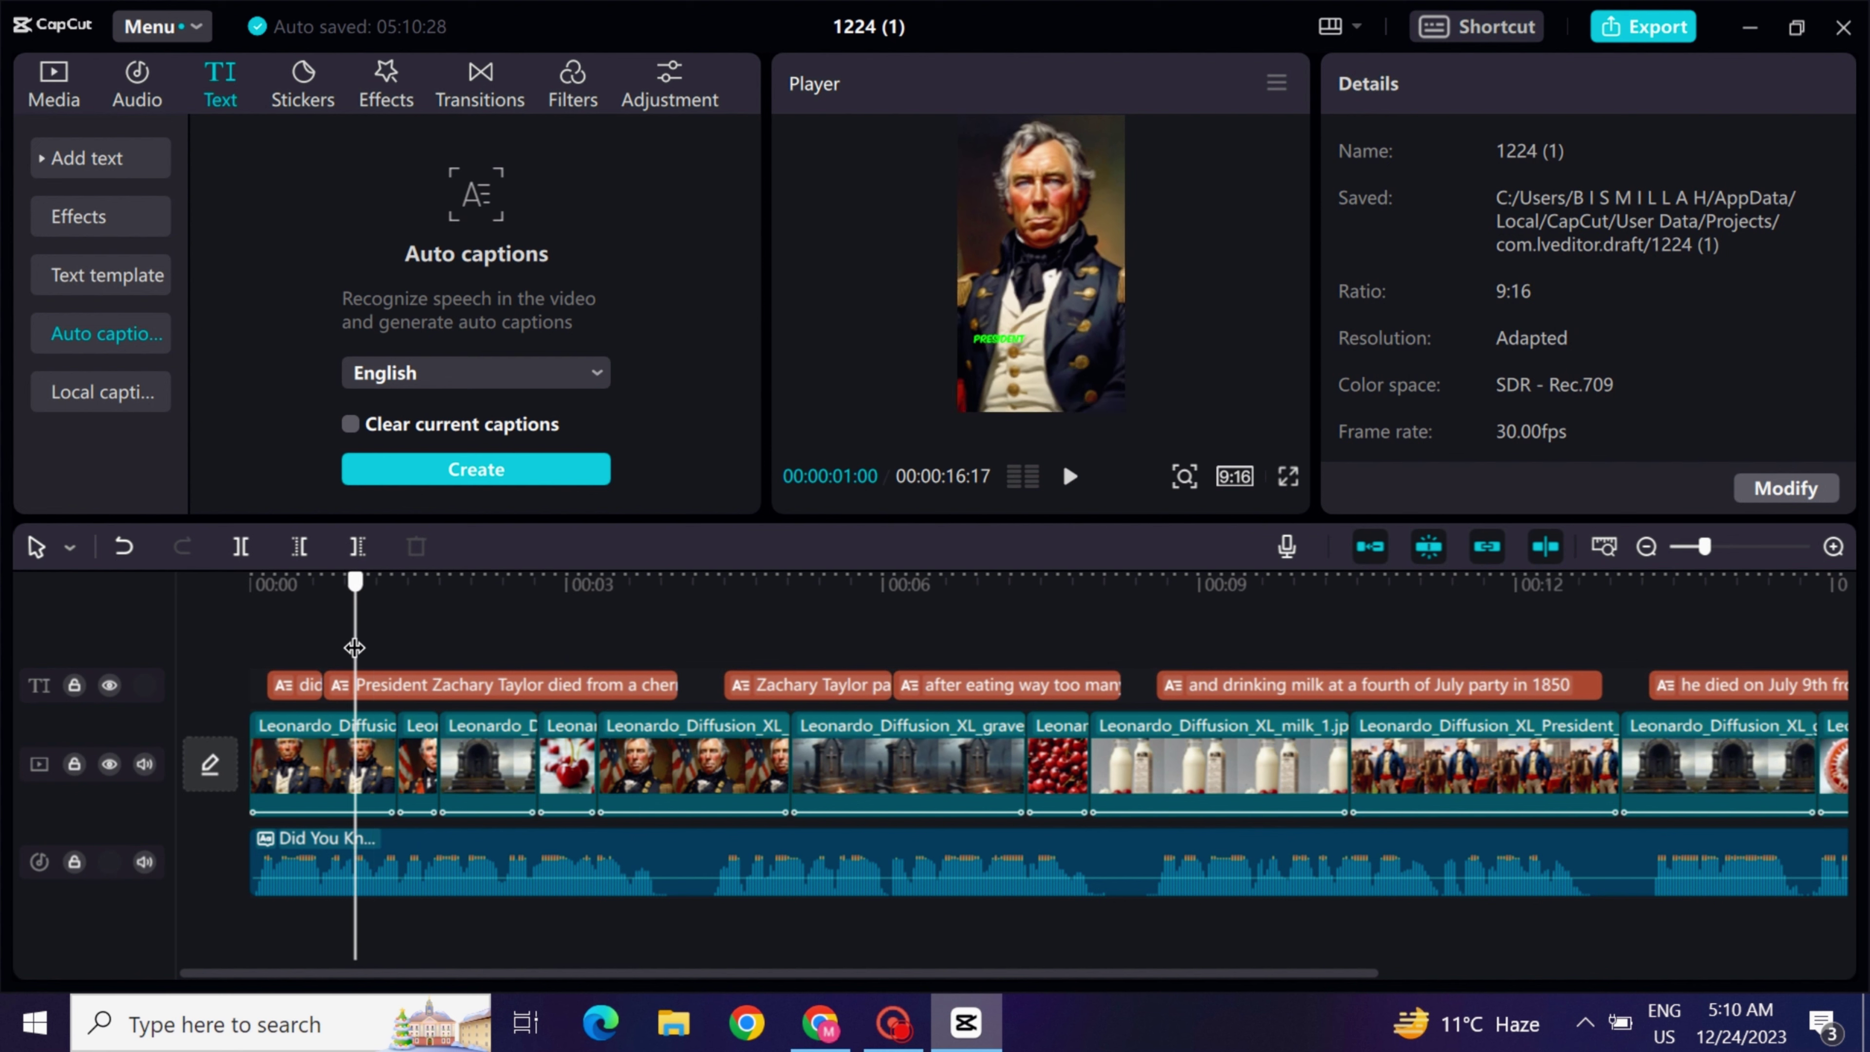
Return to CapCut, enlarge the captions and reposition them over the lower part of the image, playing the video to check them.
left_click(1024, 366)
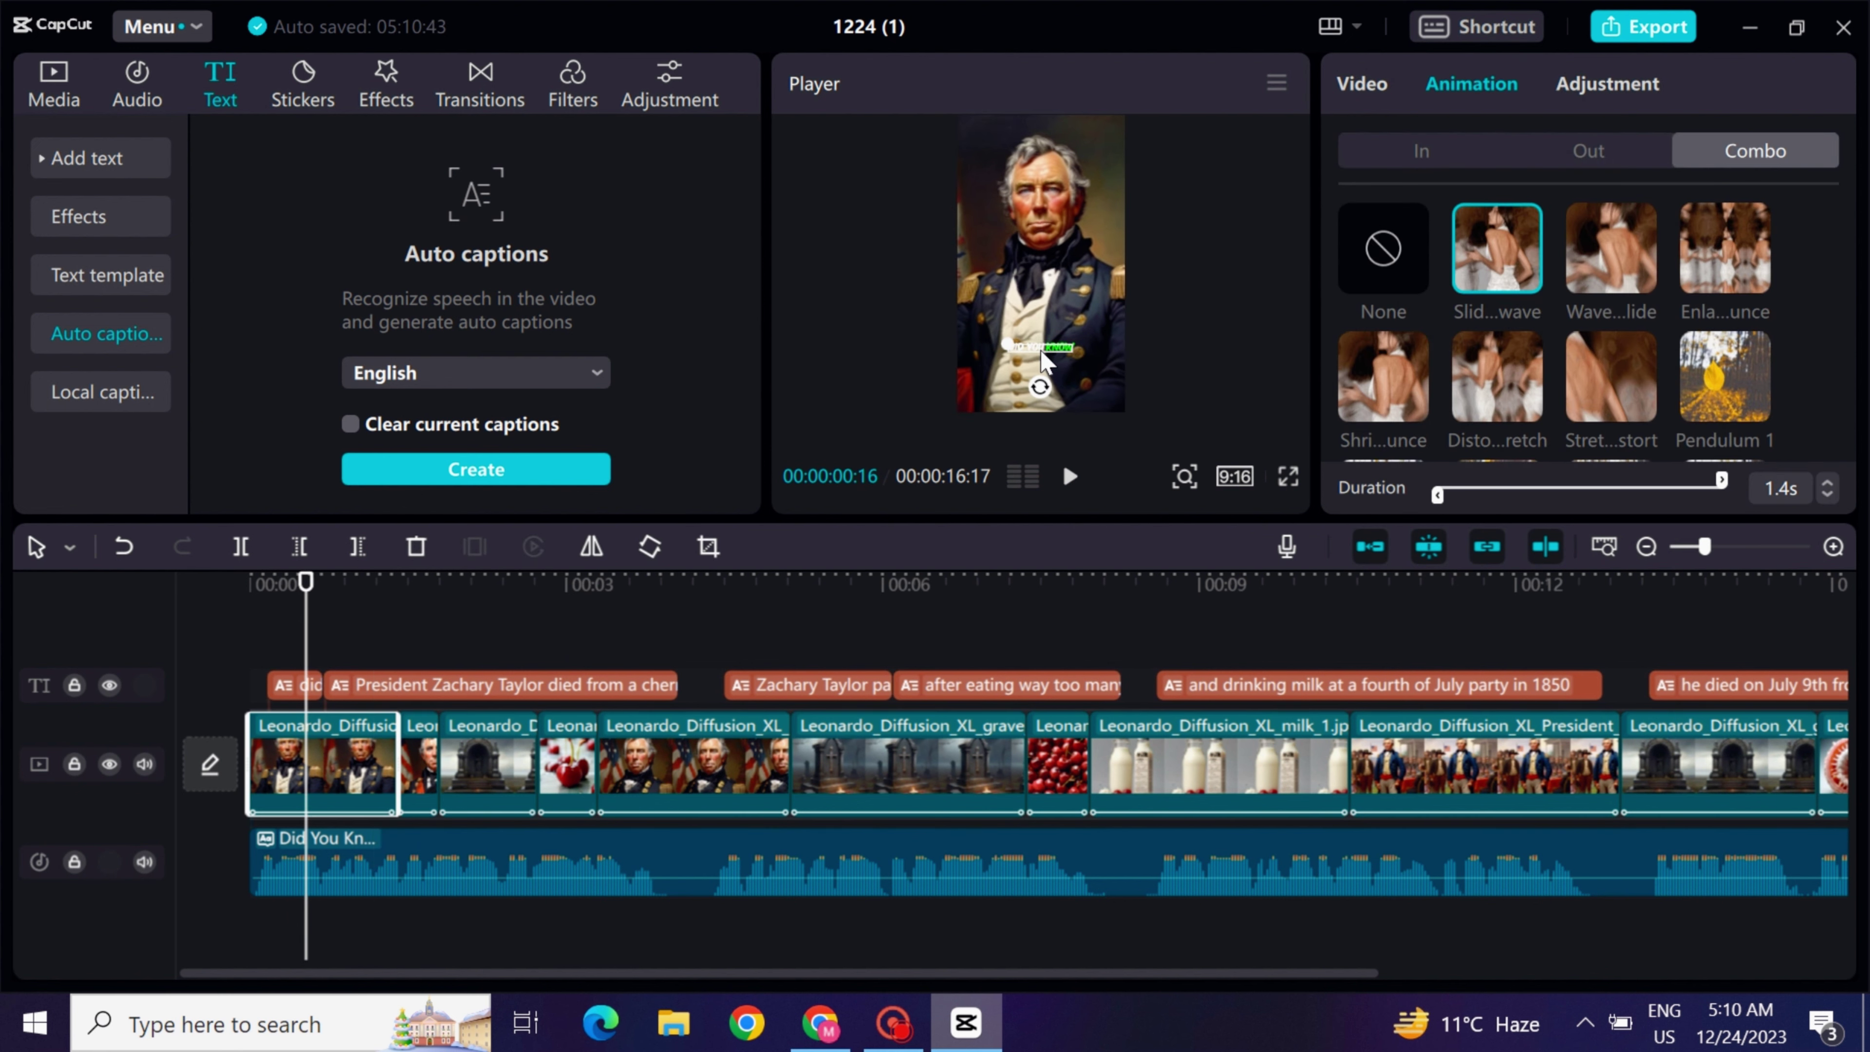
left_click(997, 344)
mouse_move(995, 342)
left_mouse_down()
mouse_move(949, 323)
mouse_move(1020, 315)
left_mouse_up()
left_click(1015, 291)
left_click(1177, 347)
left_click(1067, 485)
left_click(1069, 476)
Break the caption "President Zachary Taylor died from a cherry overdose" into three lines.
left_click(1038, 316)
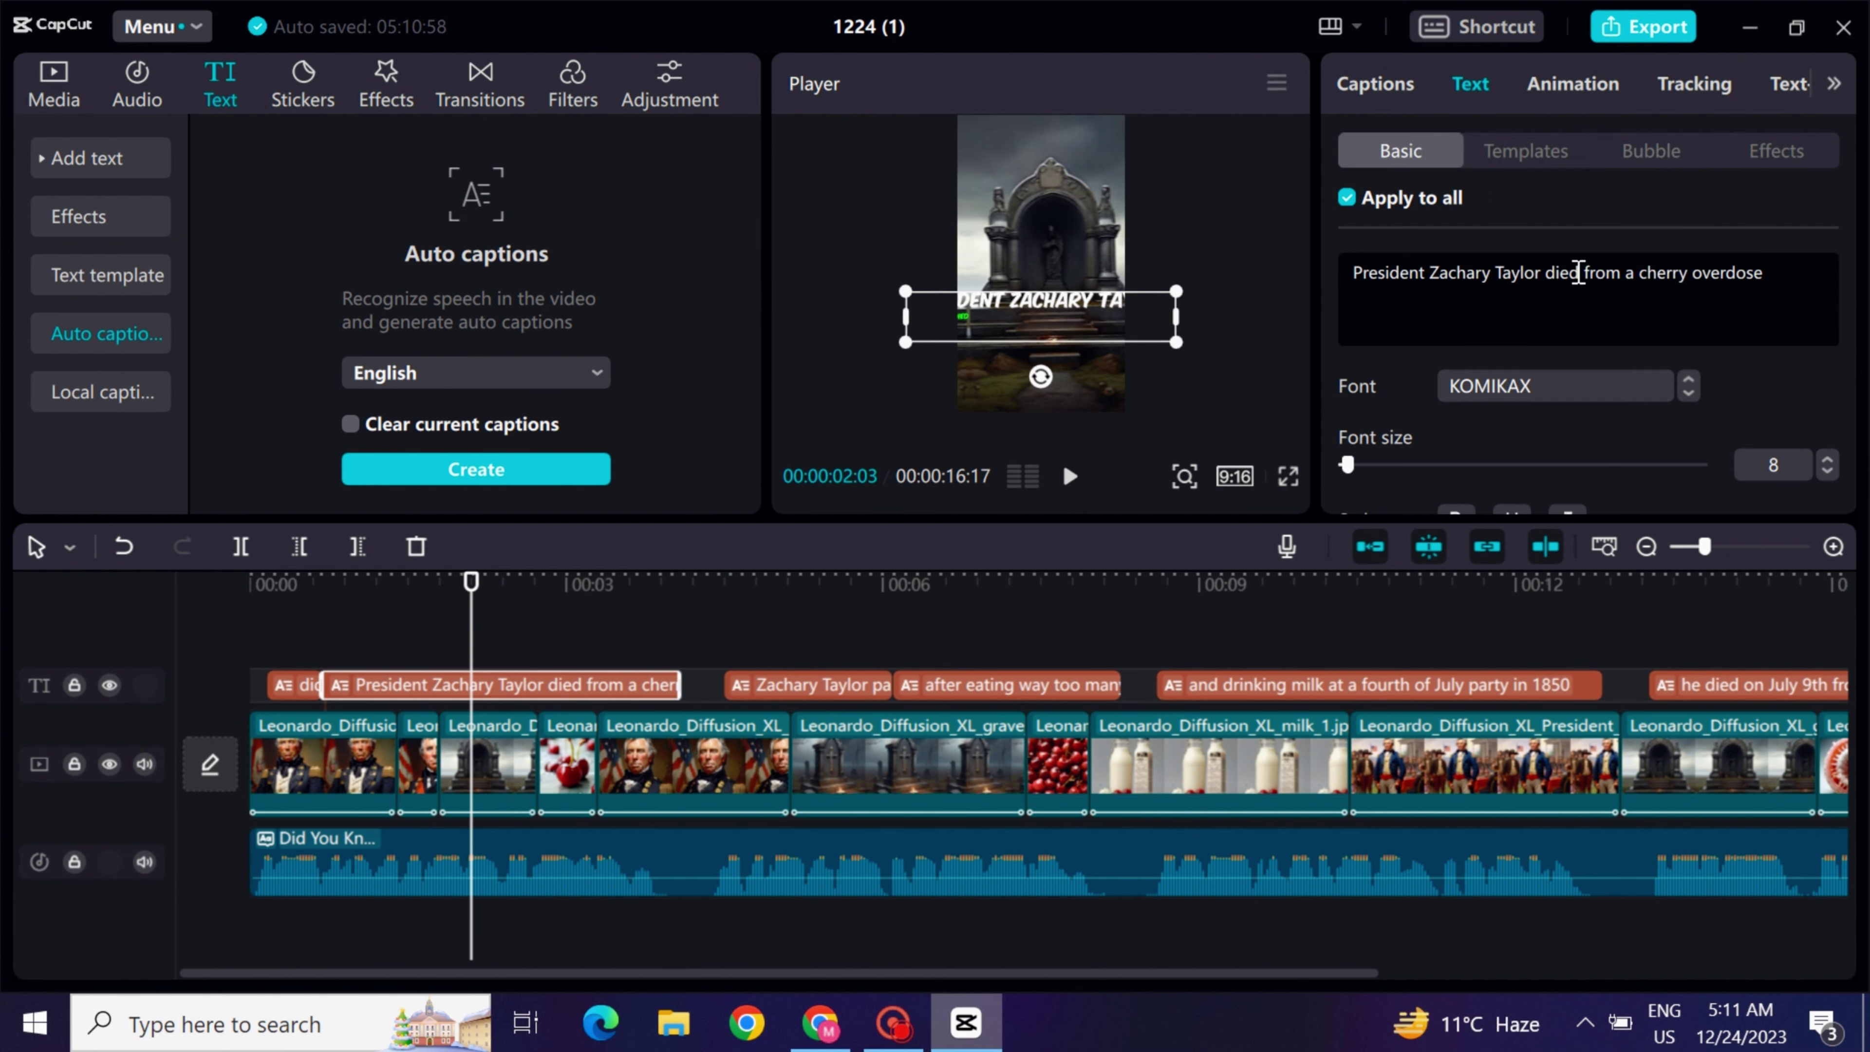
left_click(1481, 273)
key("Return")
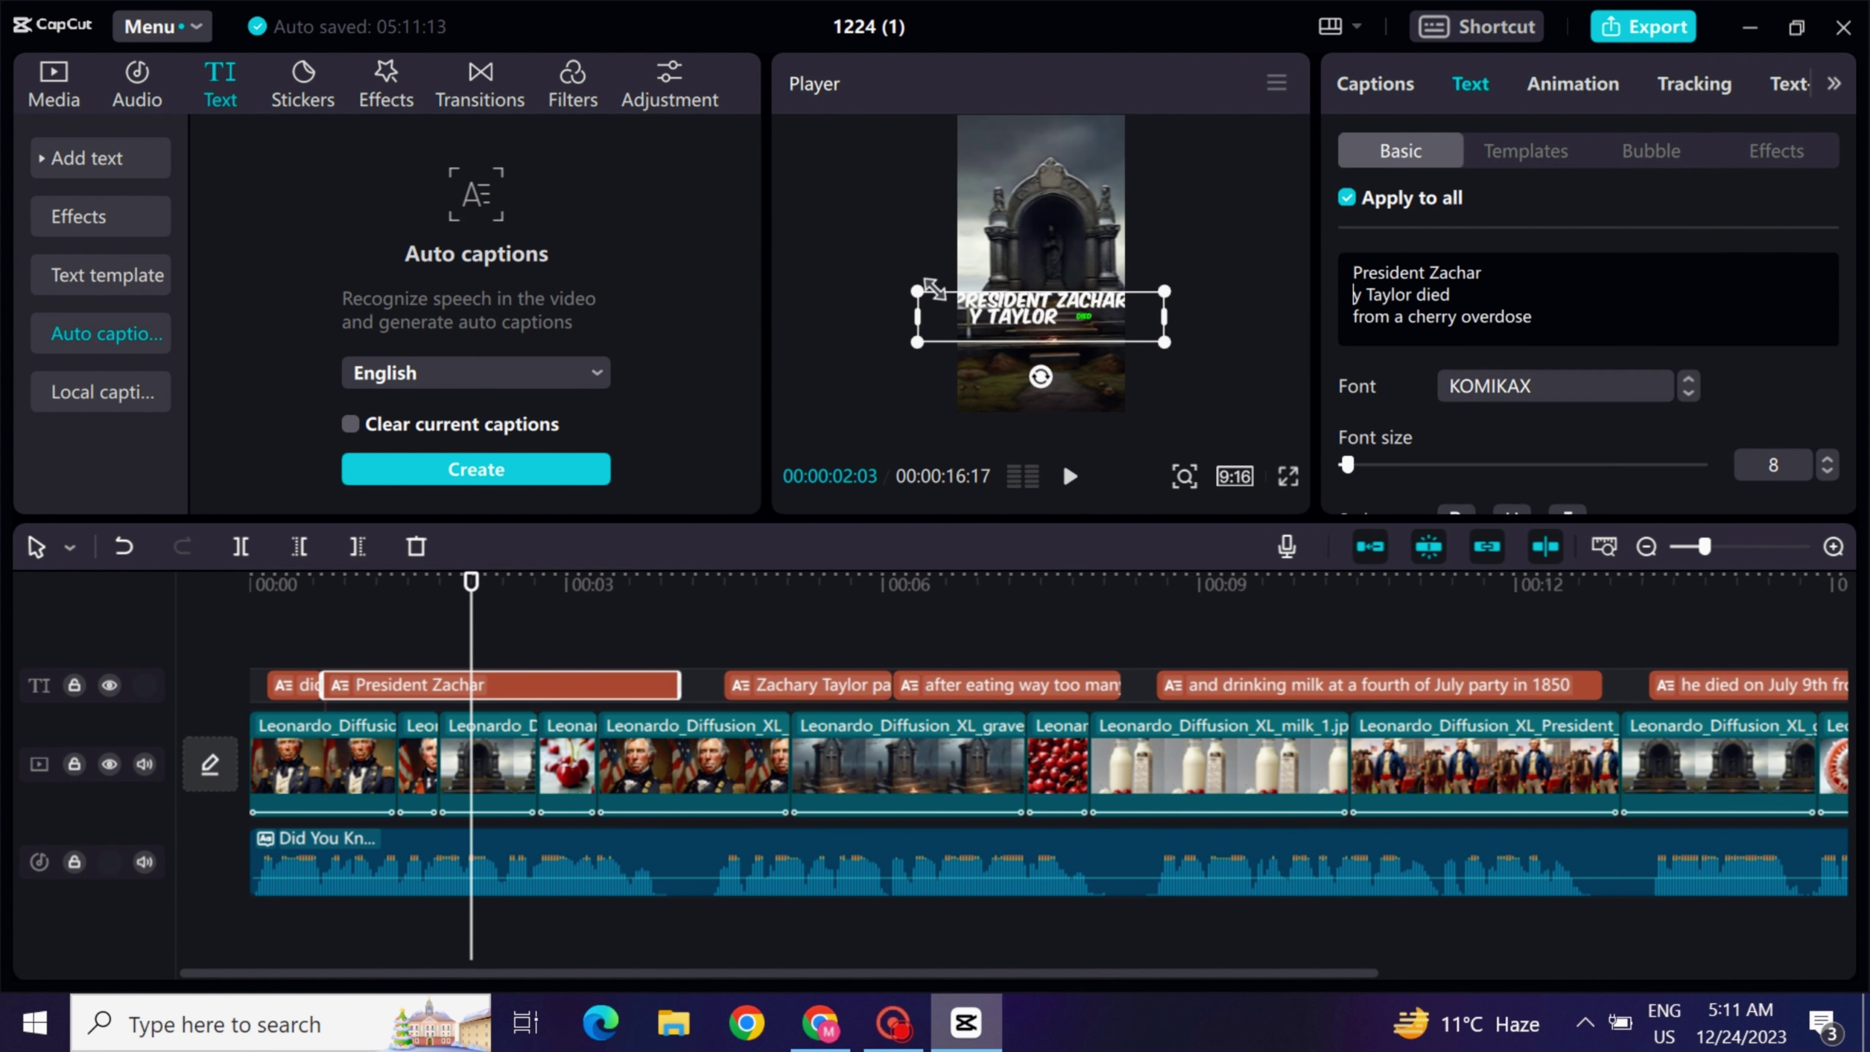
Play the video to check the captions, and break "and drinking milk at a fourth of July party in 1850" into two lines after "fourth".
left_click(1069, 475)
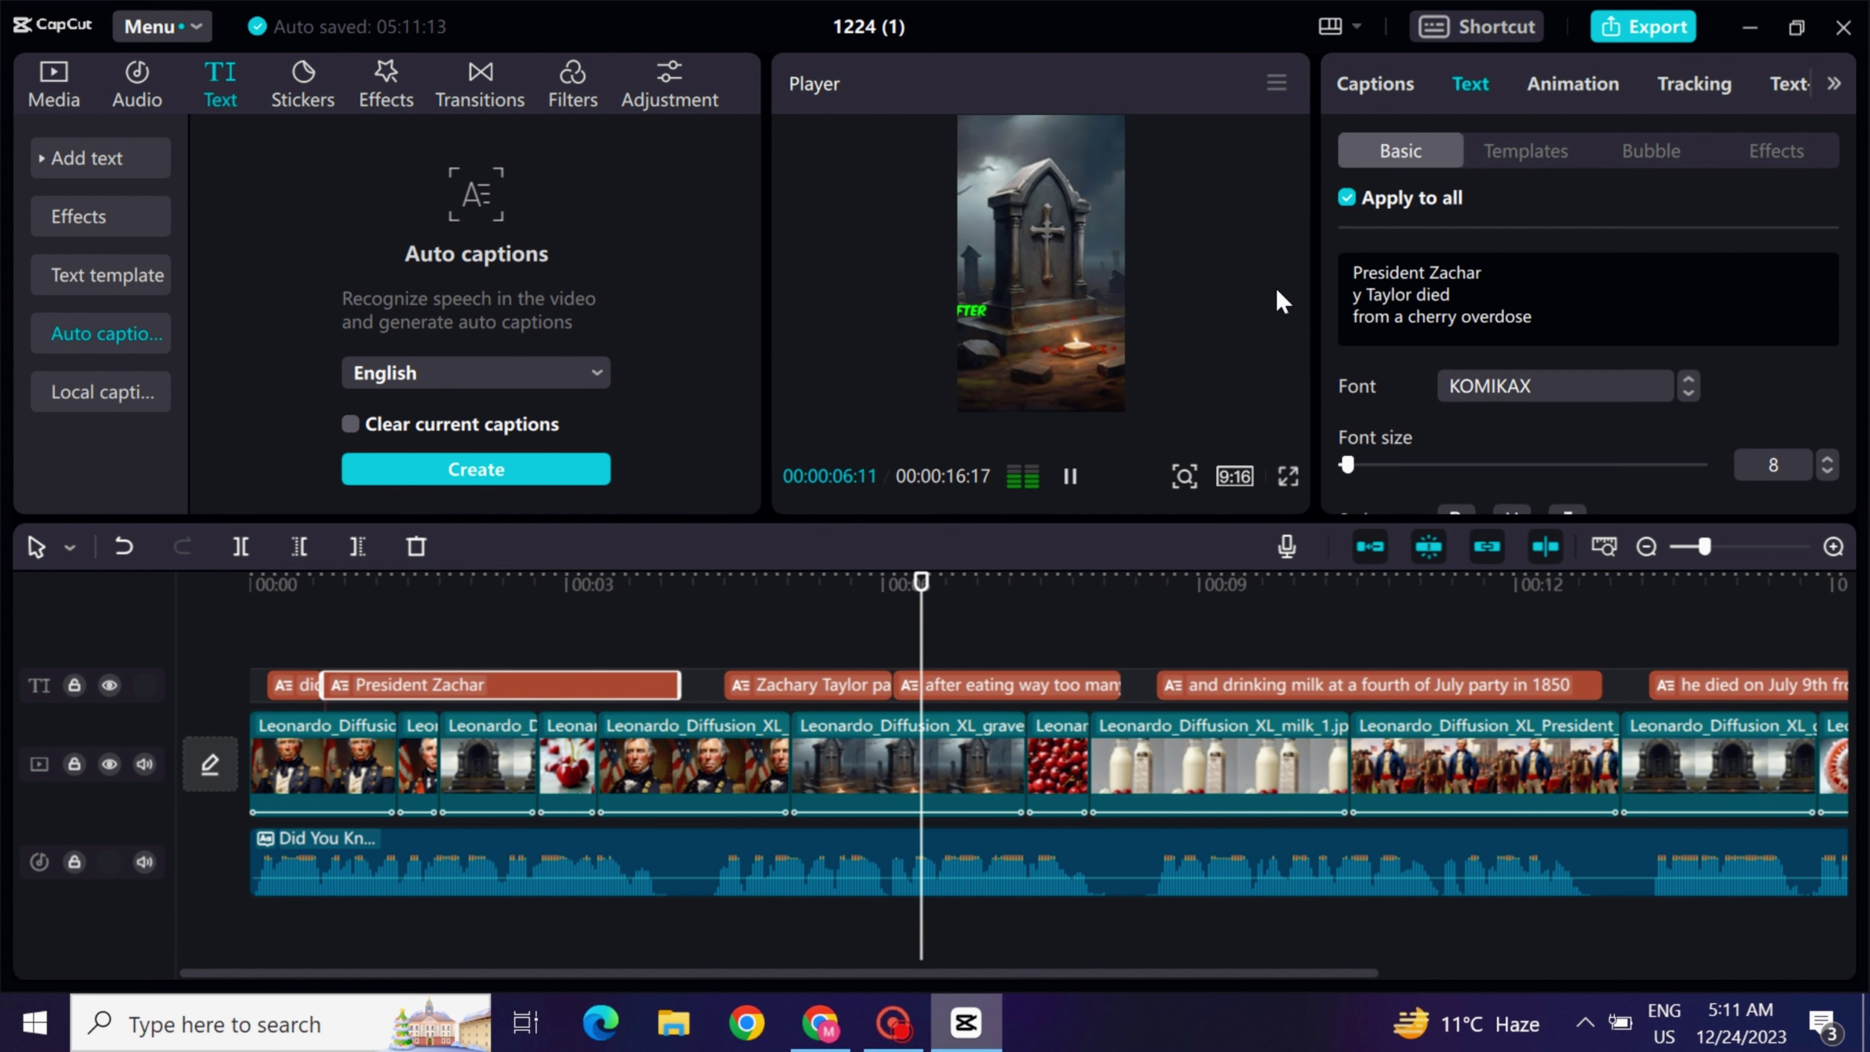
left_click(1288, 476)
left_click(1323, 922)
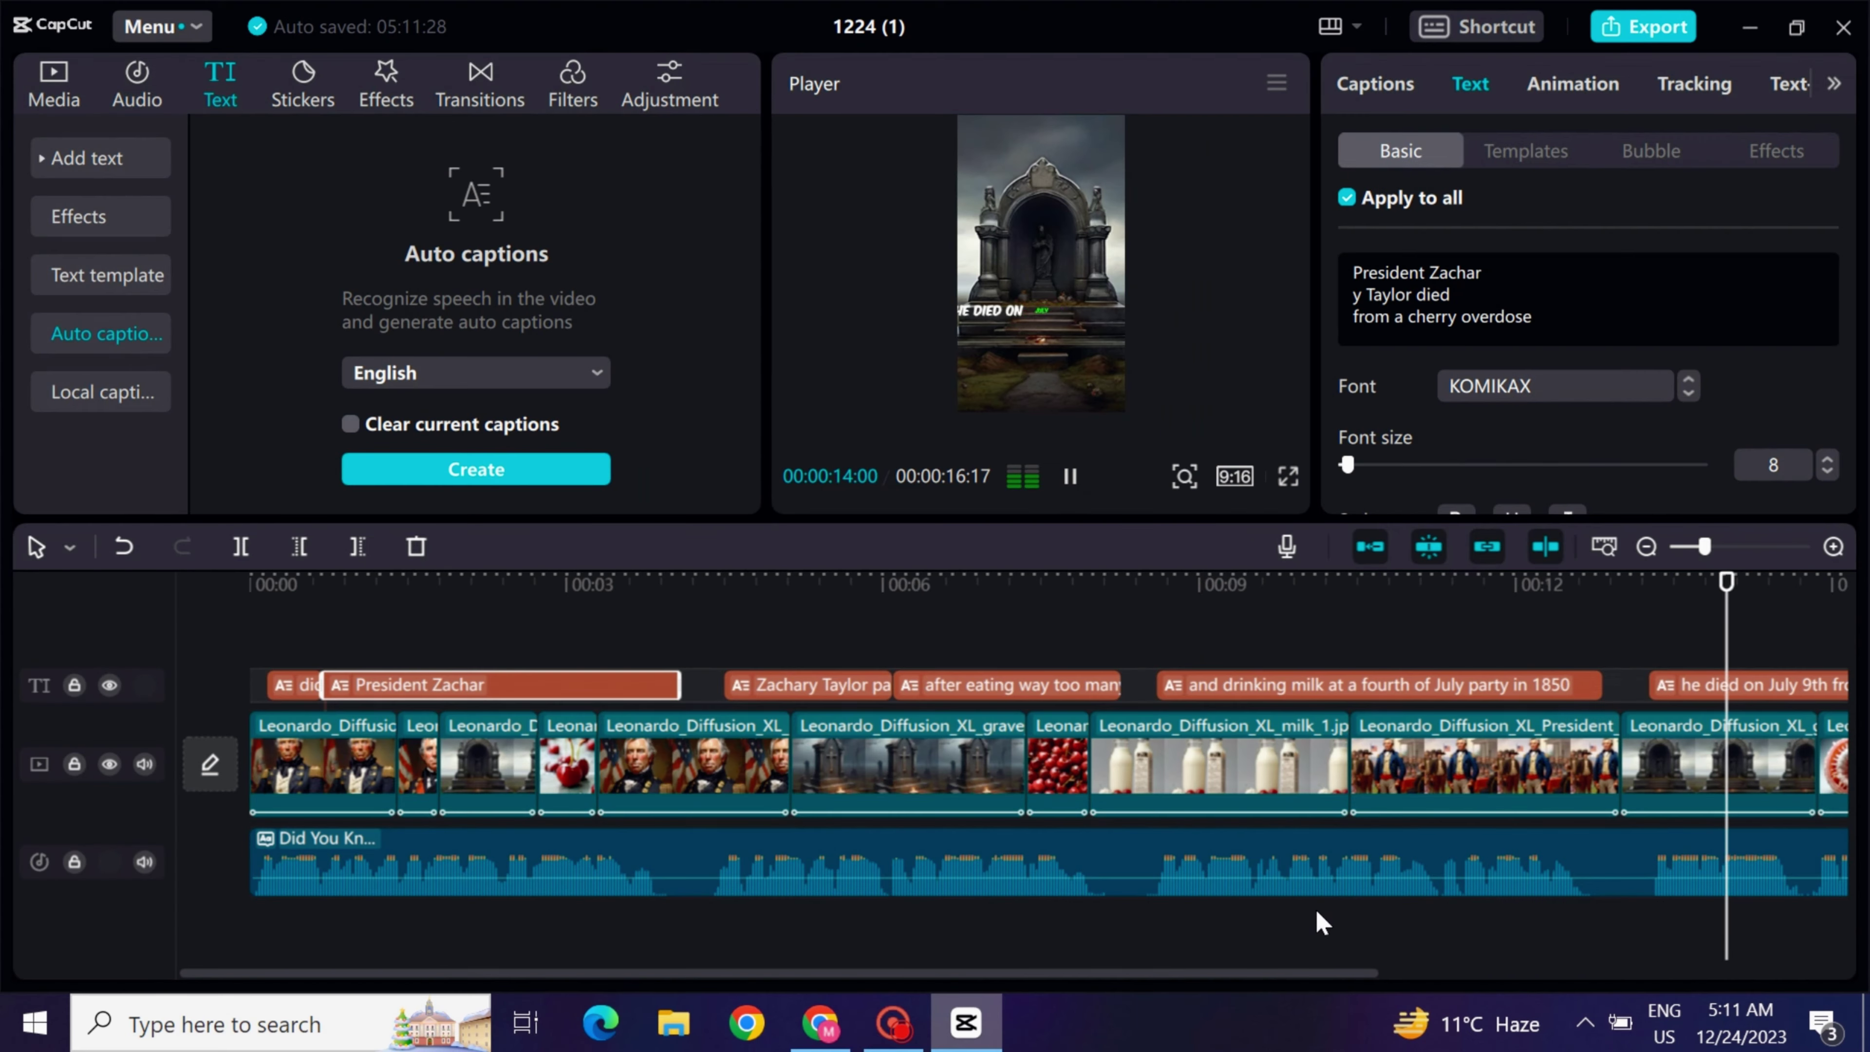
left_click(1070, 475)
left_click(850, 634)
left_click(914, 687)
left_click(1575, 274)
key("Return")
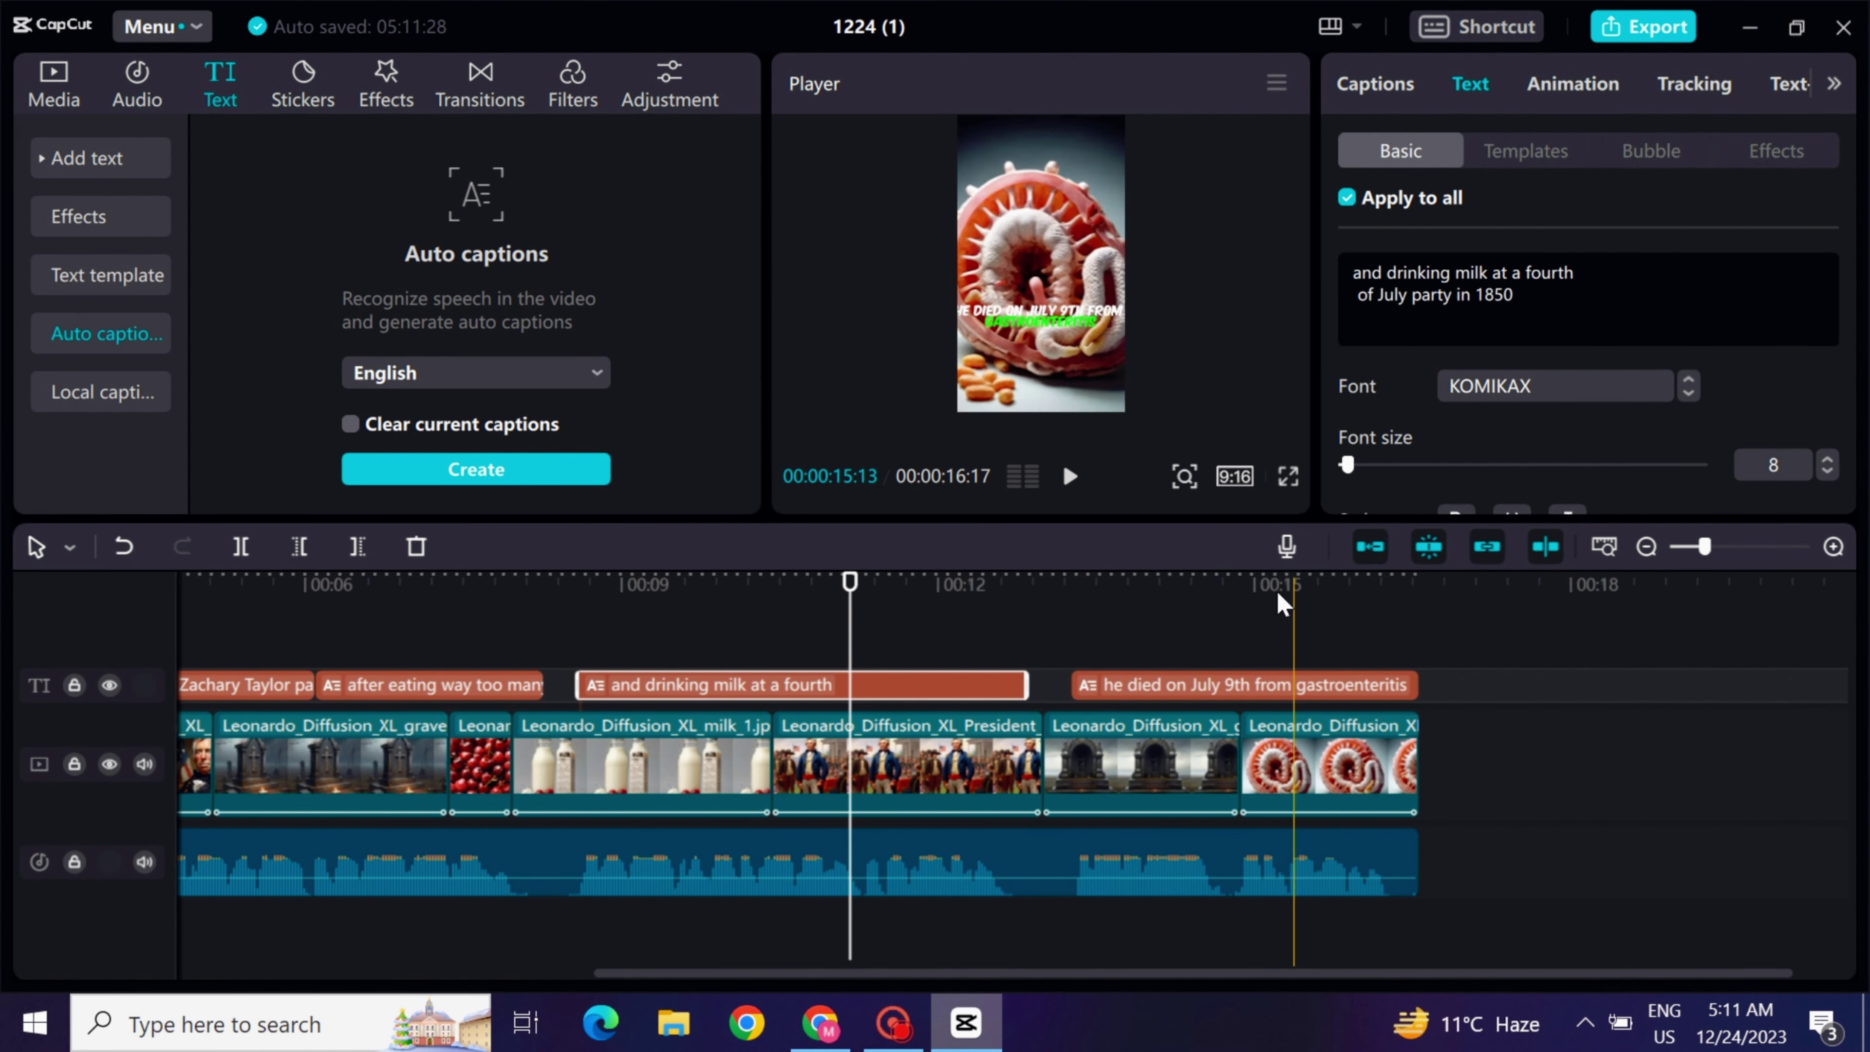
Break the caption "he died on July 9th from gastroenteritis" into two lines after "July 9th".
left_click(1224, 634)
left_click(1225, 685)
left_click(1504, 279)
key("Return")
Insert a line break in the caption that begins "after eating way too".
left_click(449, 634)
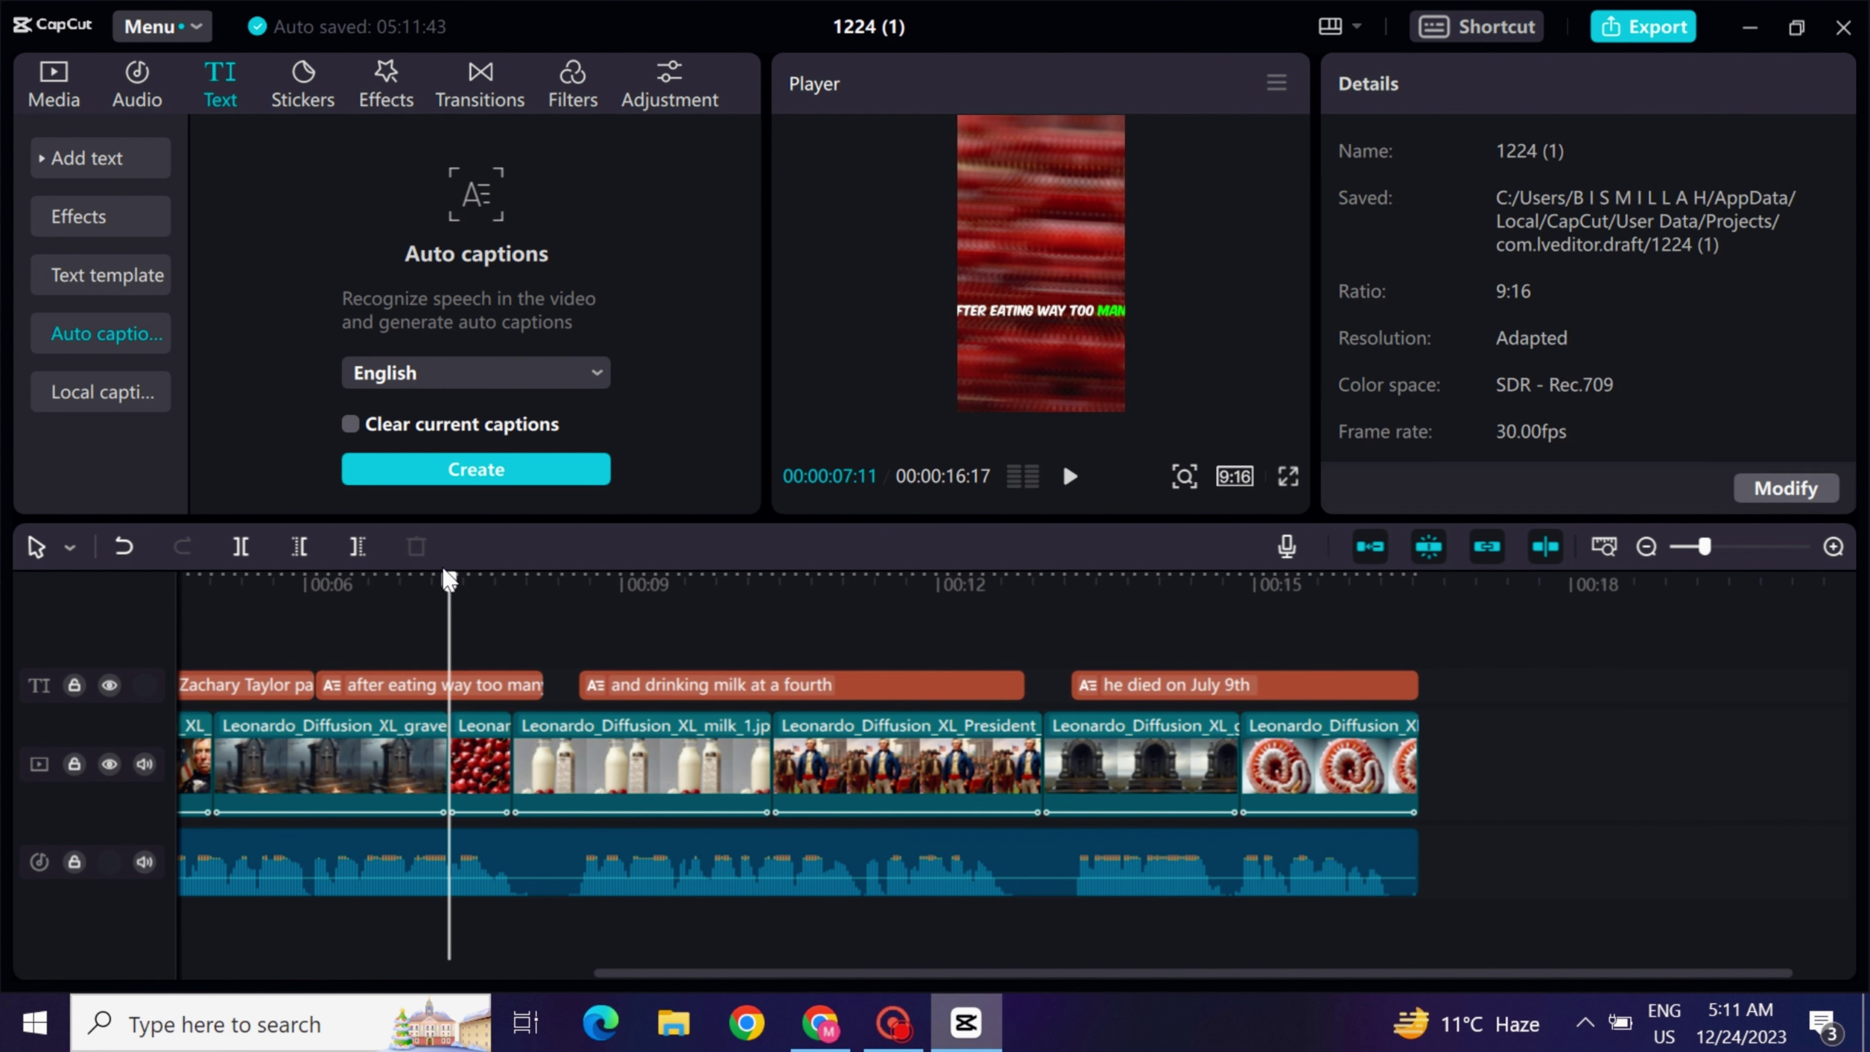
left_click(442, 685)
left_click(1482, 274)
key("Return")
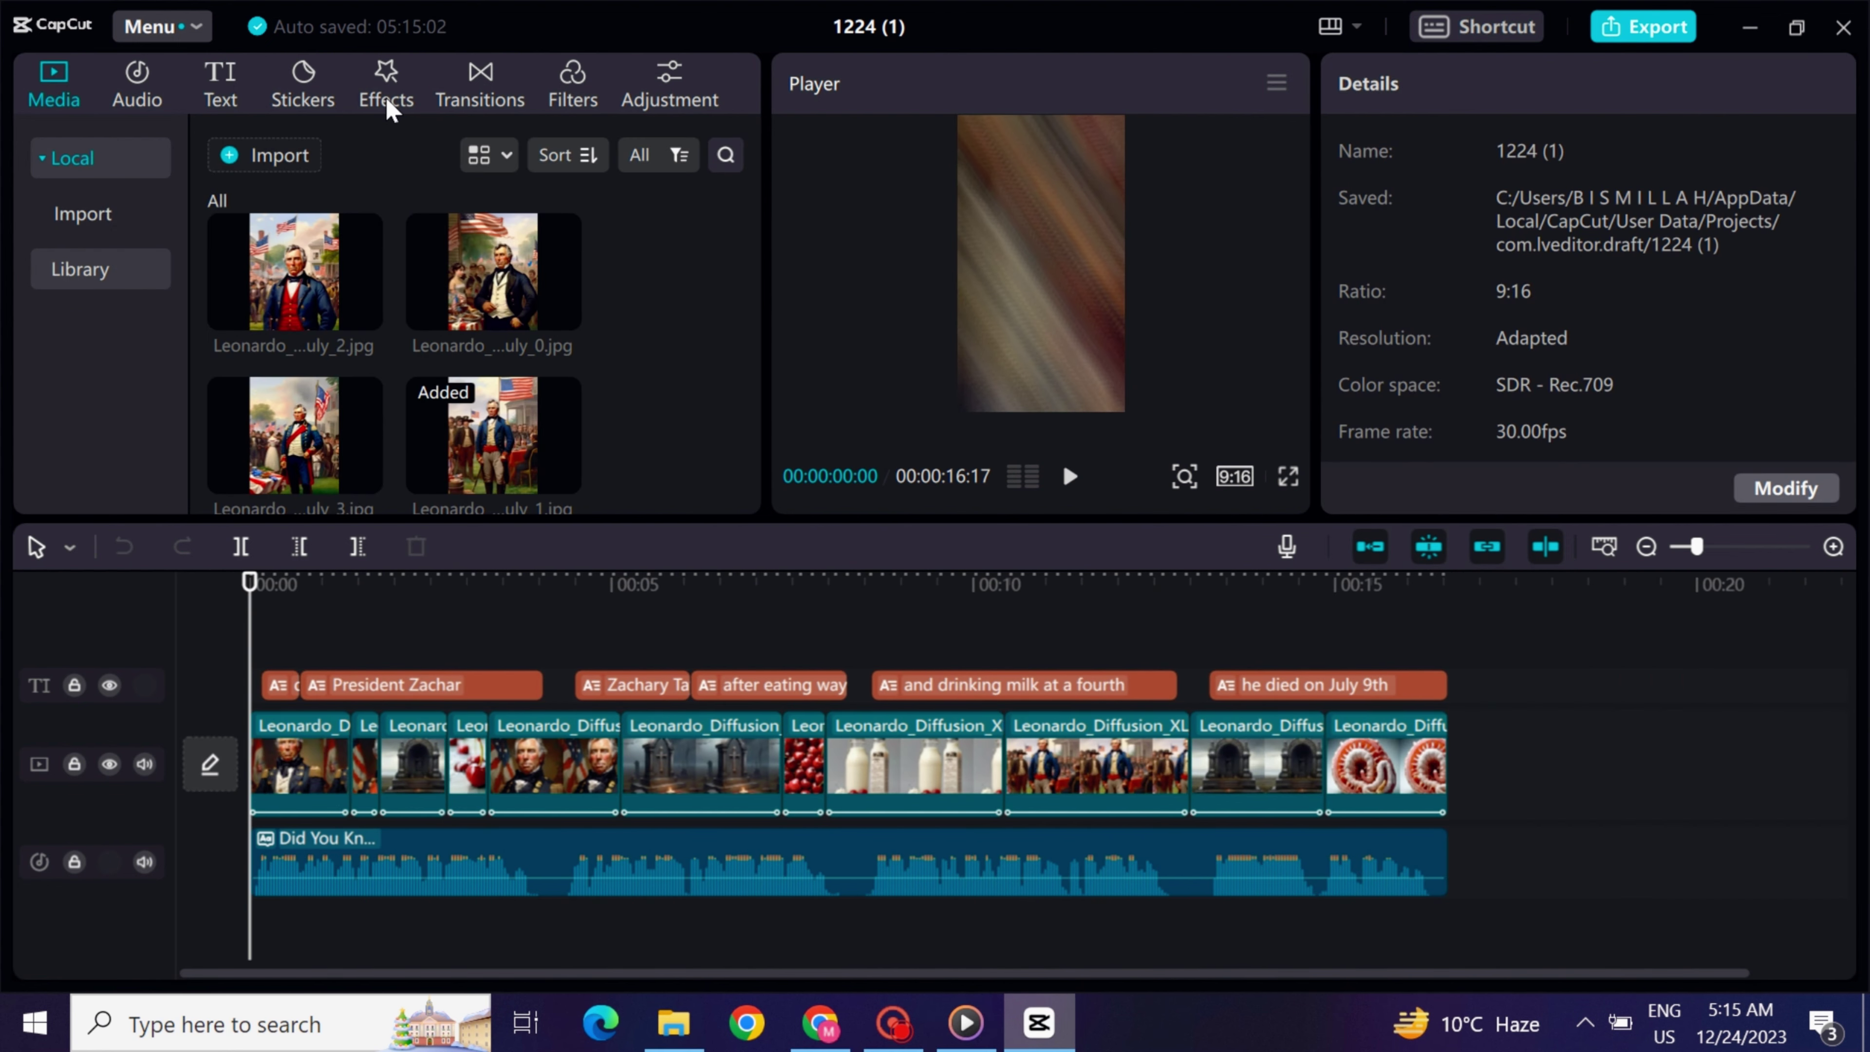
Add the Clear filter from the Life category and extend it over the whole length of the video.
left_click(386, 87)
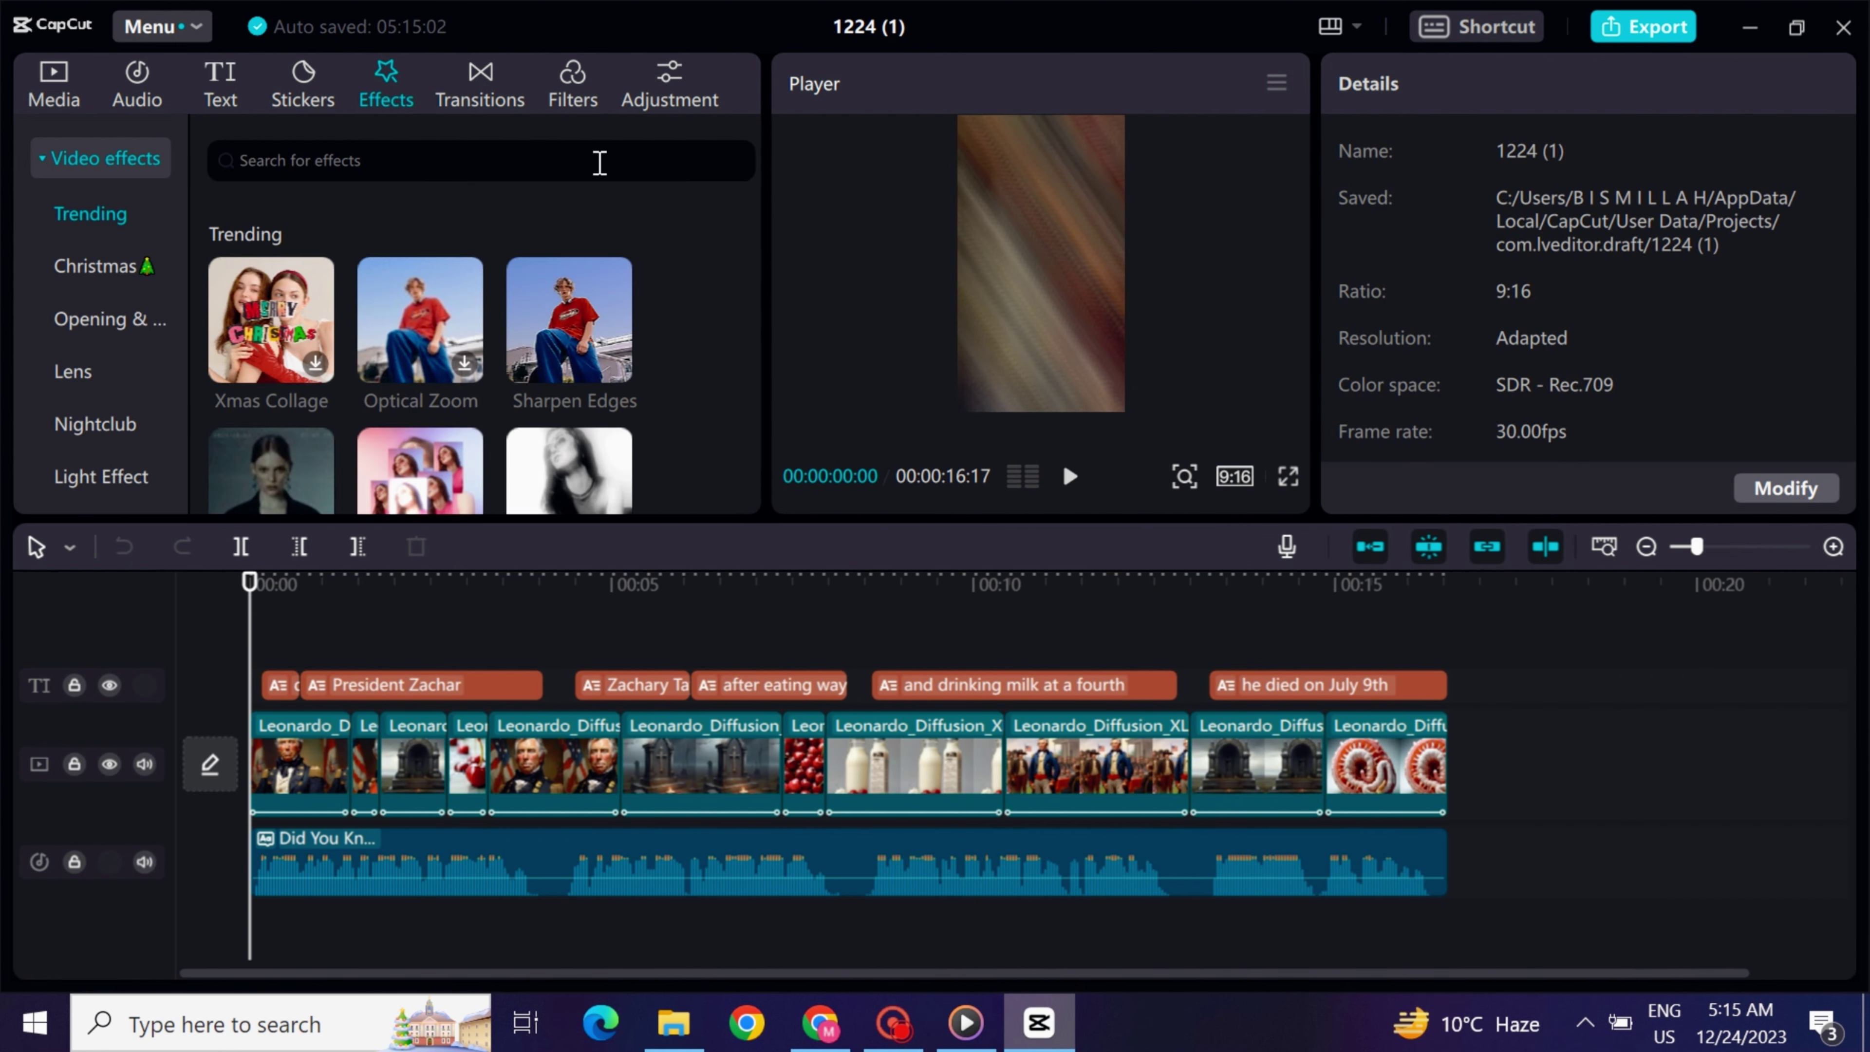
left_click(559, 99)
scroll(606, 318, "down", 2)
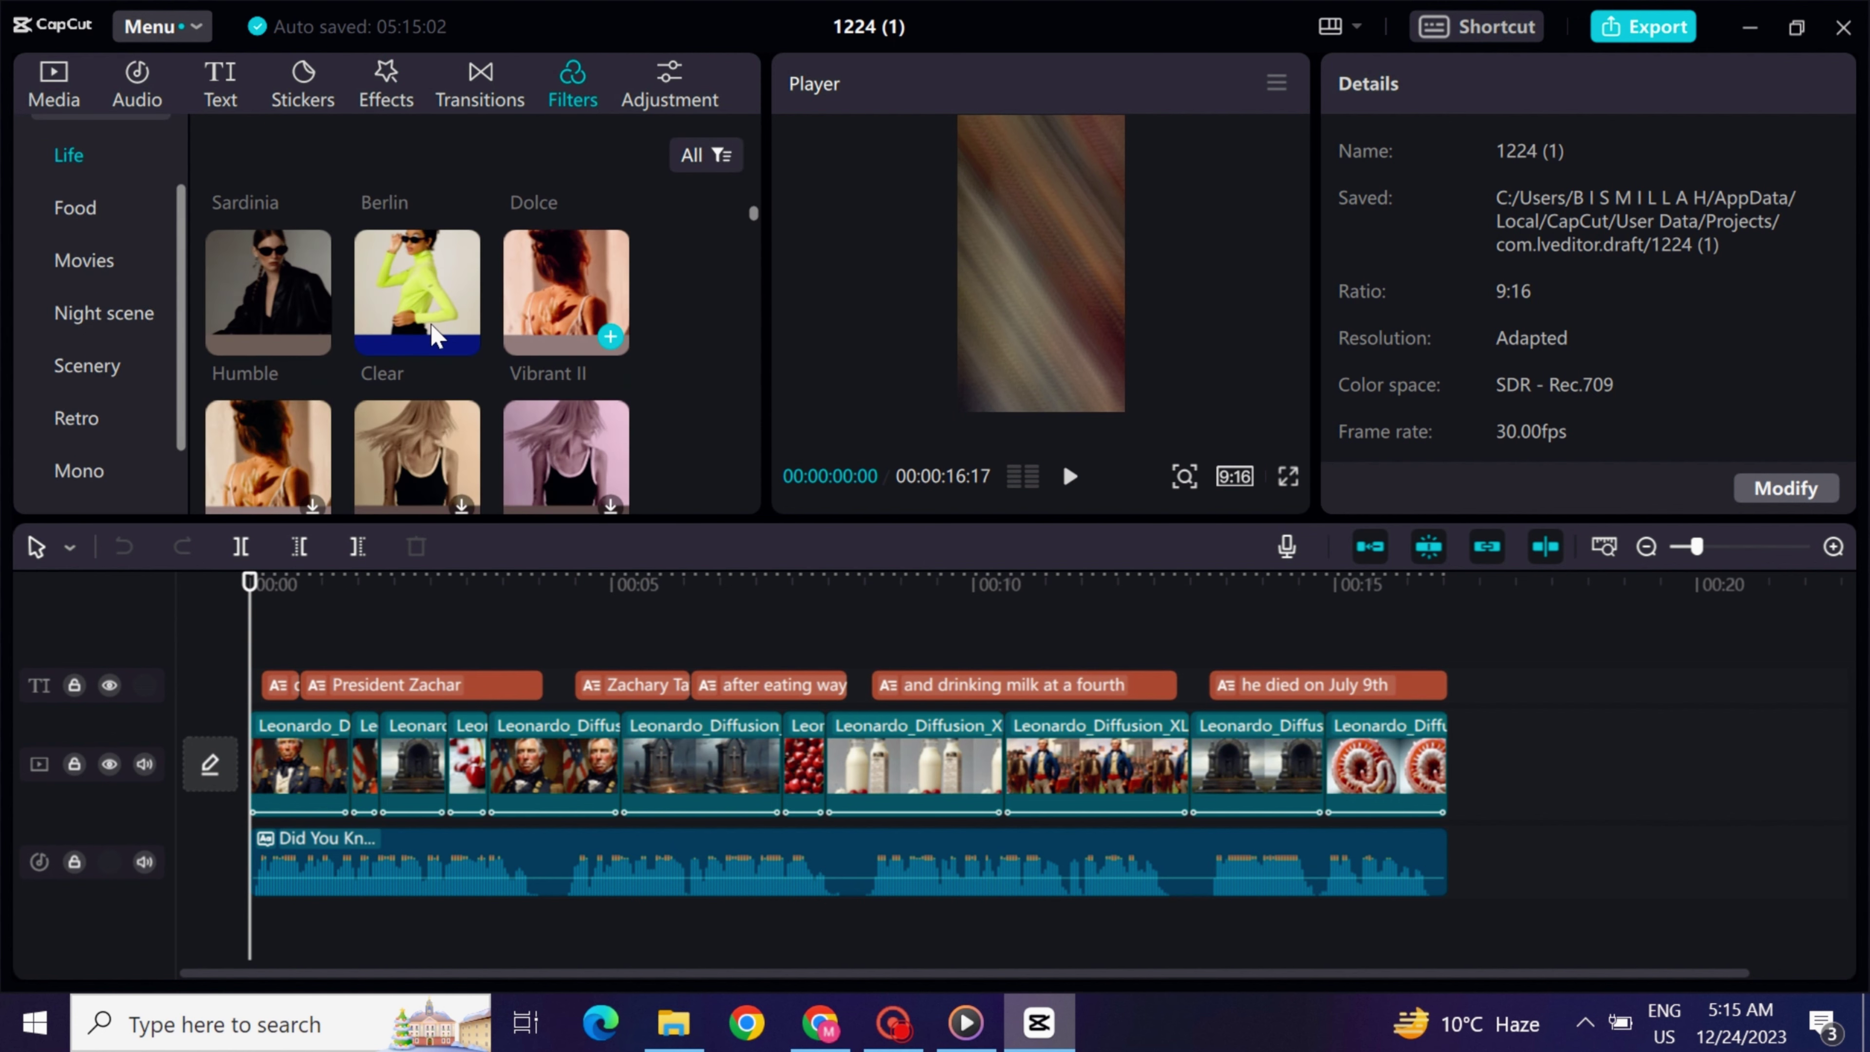
left_click(462, 338)
left_click_drag(468, 676, 1415, 655)
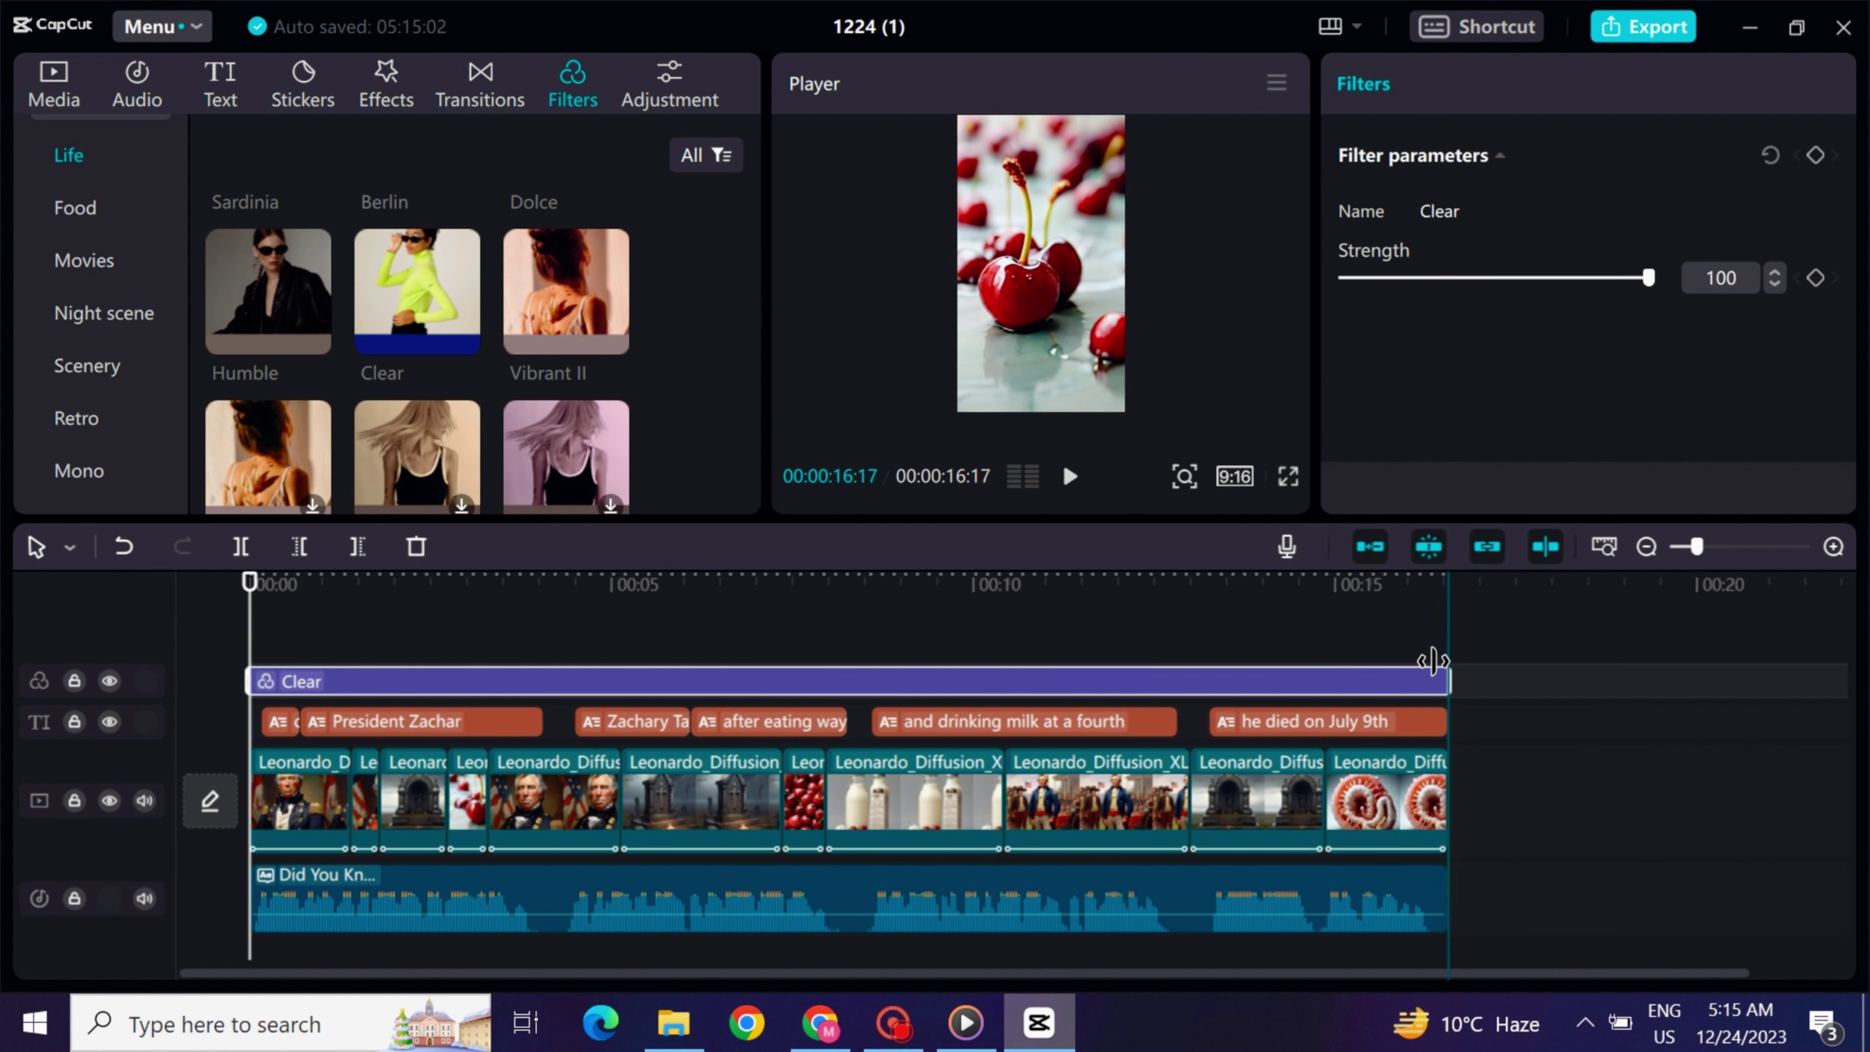
Add the Spark video effect at the start of the timeline and play the video to check it.
left_click(368, 82)
left_click_drag(755, 272, 750, 418)
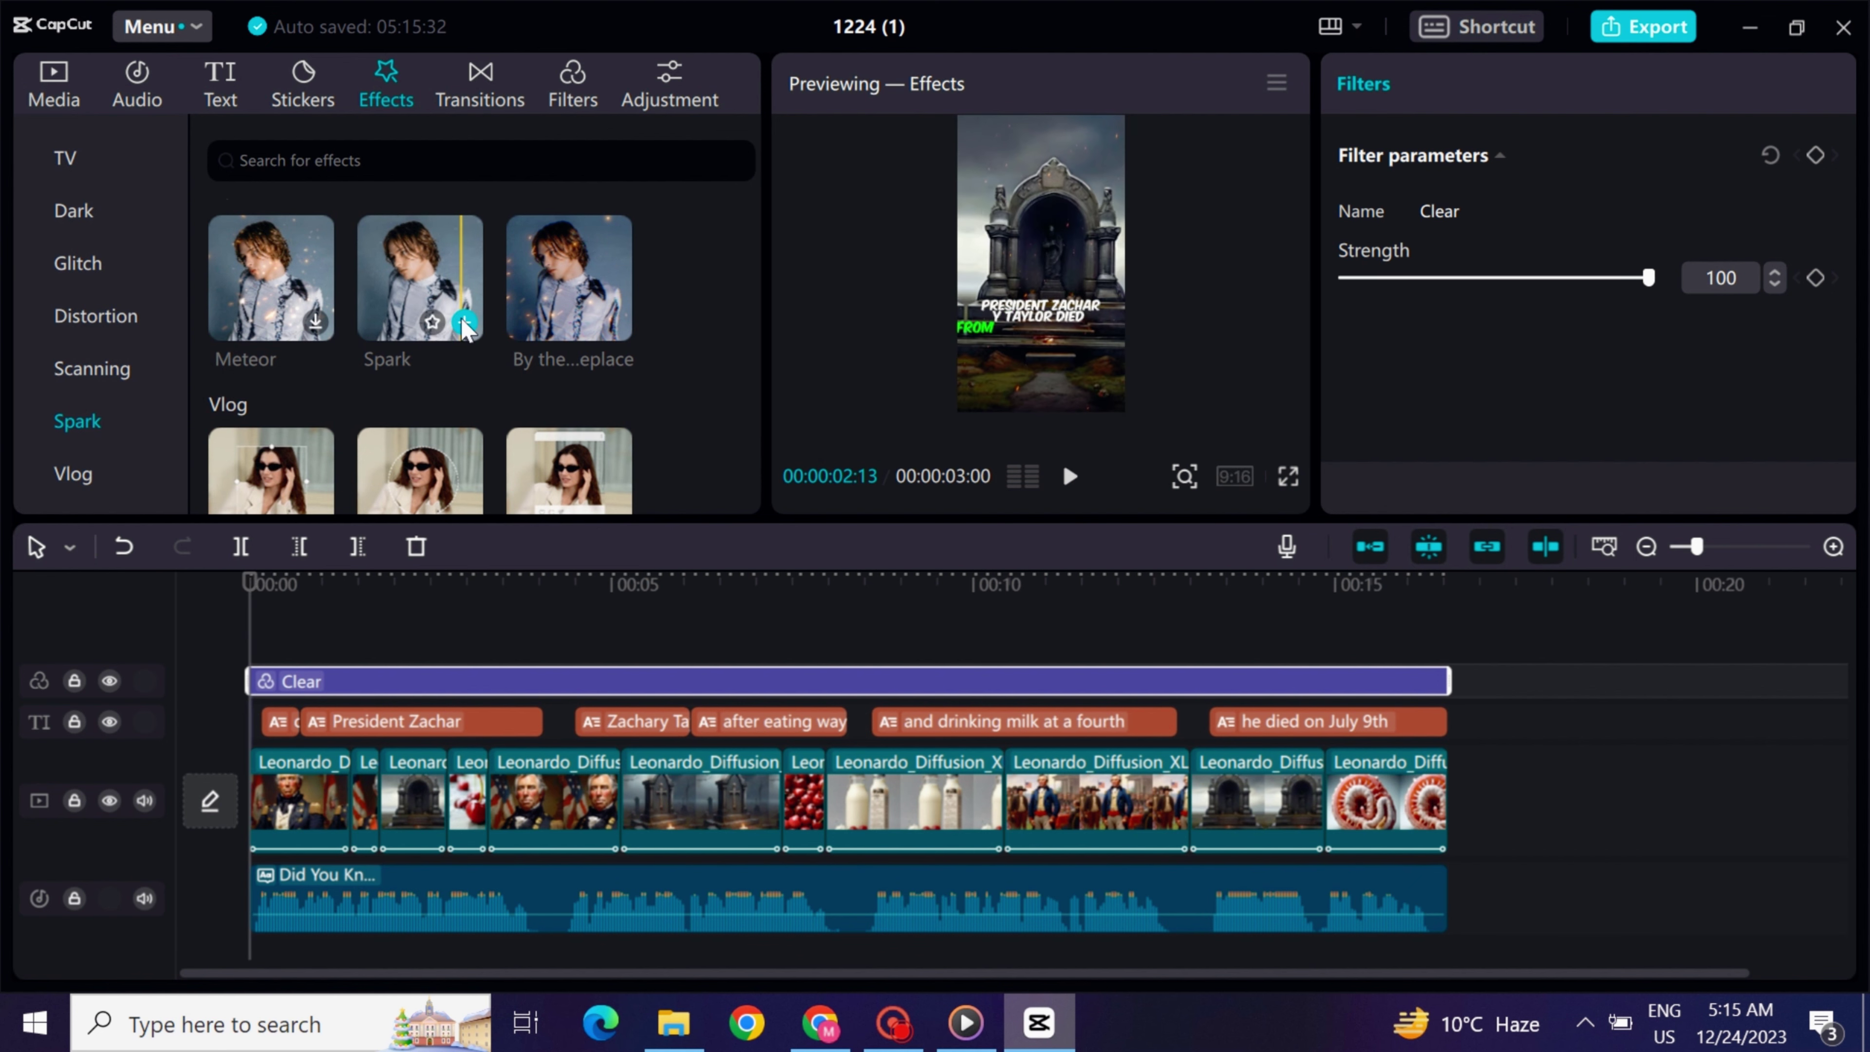
left_click(465, 324)
left_click(1080, 477)
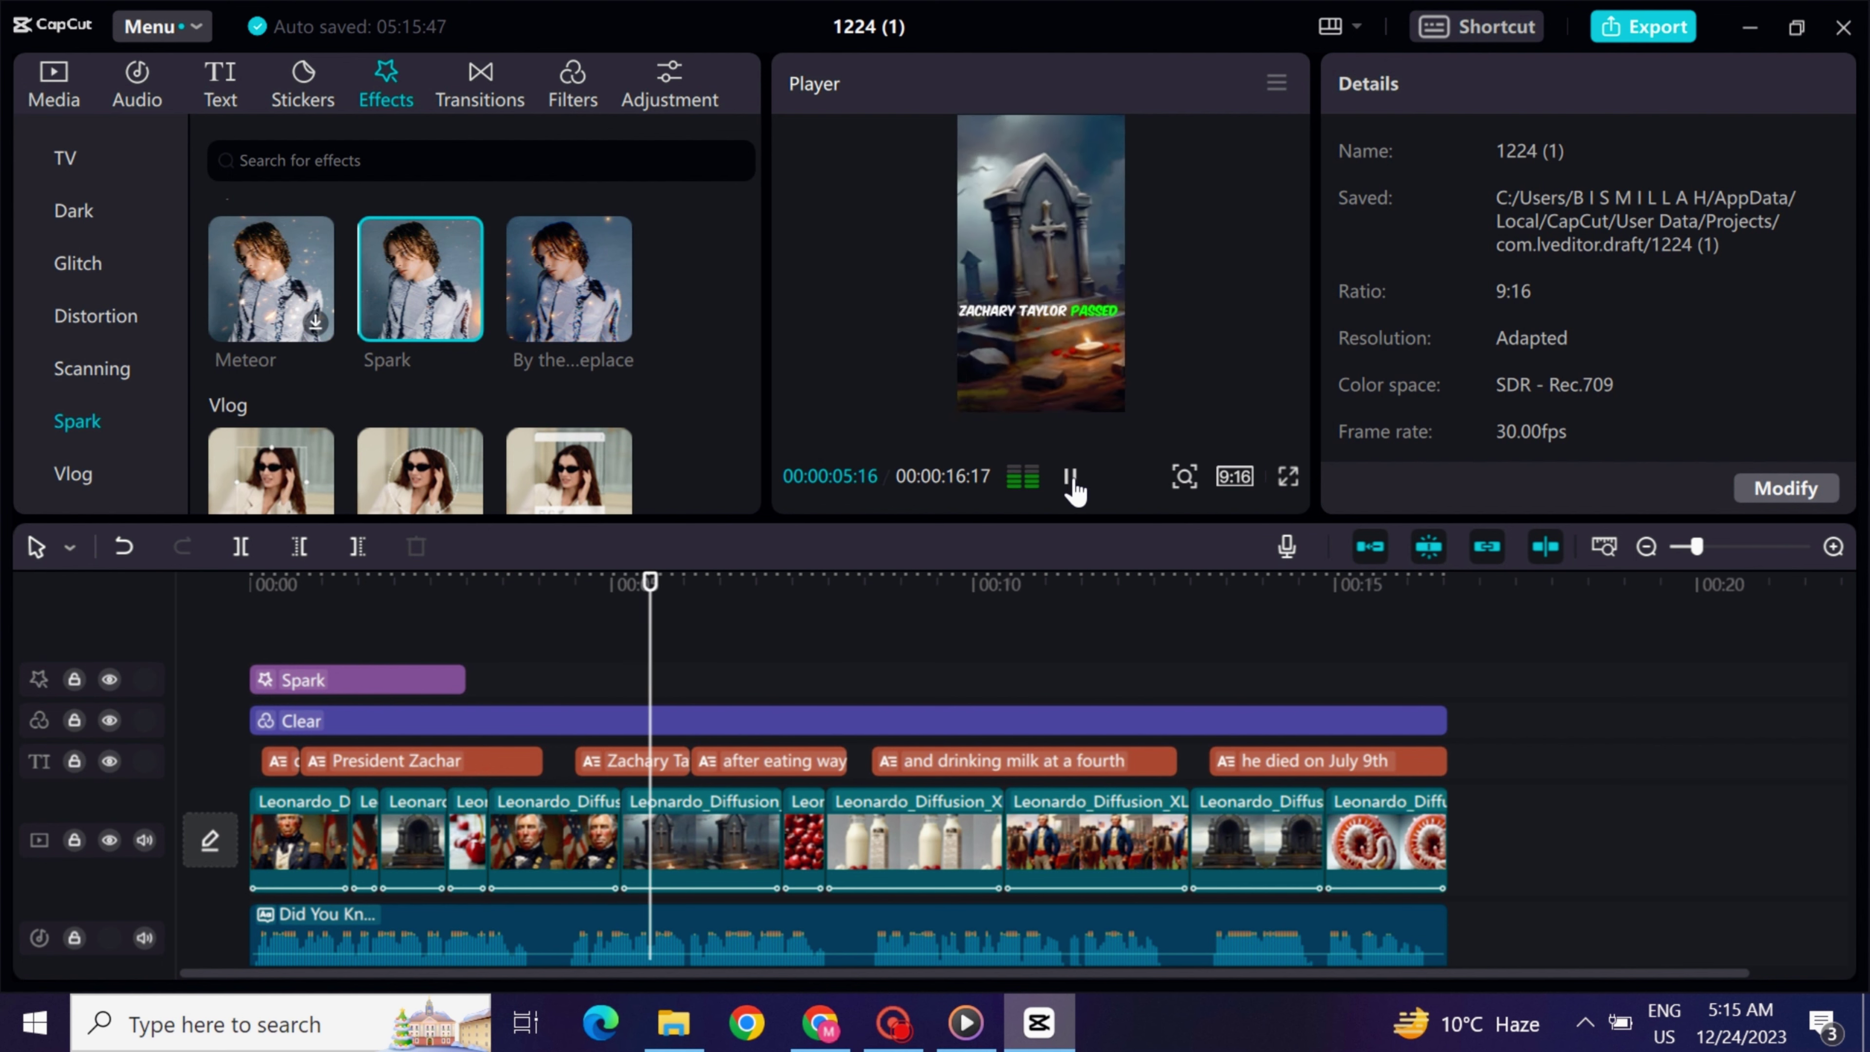
Paste a copy of the Spark effect over the President clip after the milk clip, trim it to the clip's end and preview the video.
scroll(758, 324, "up", 10)
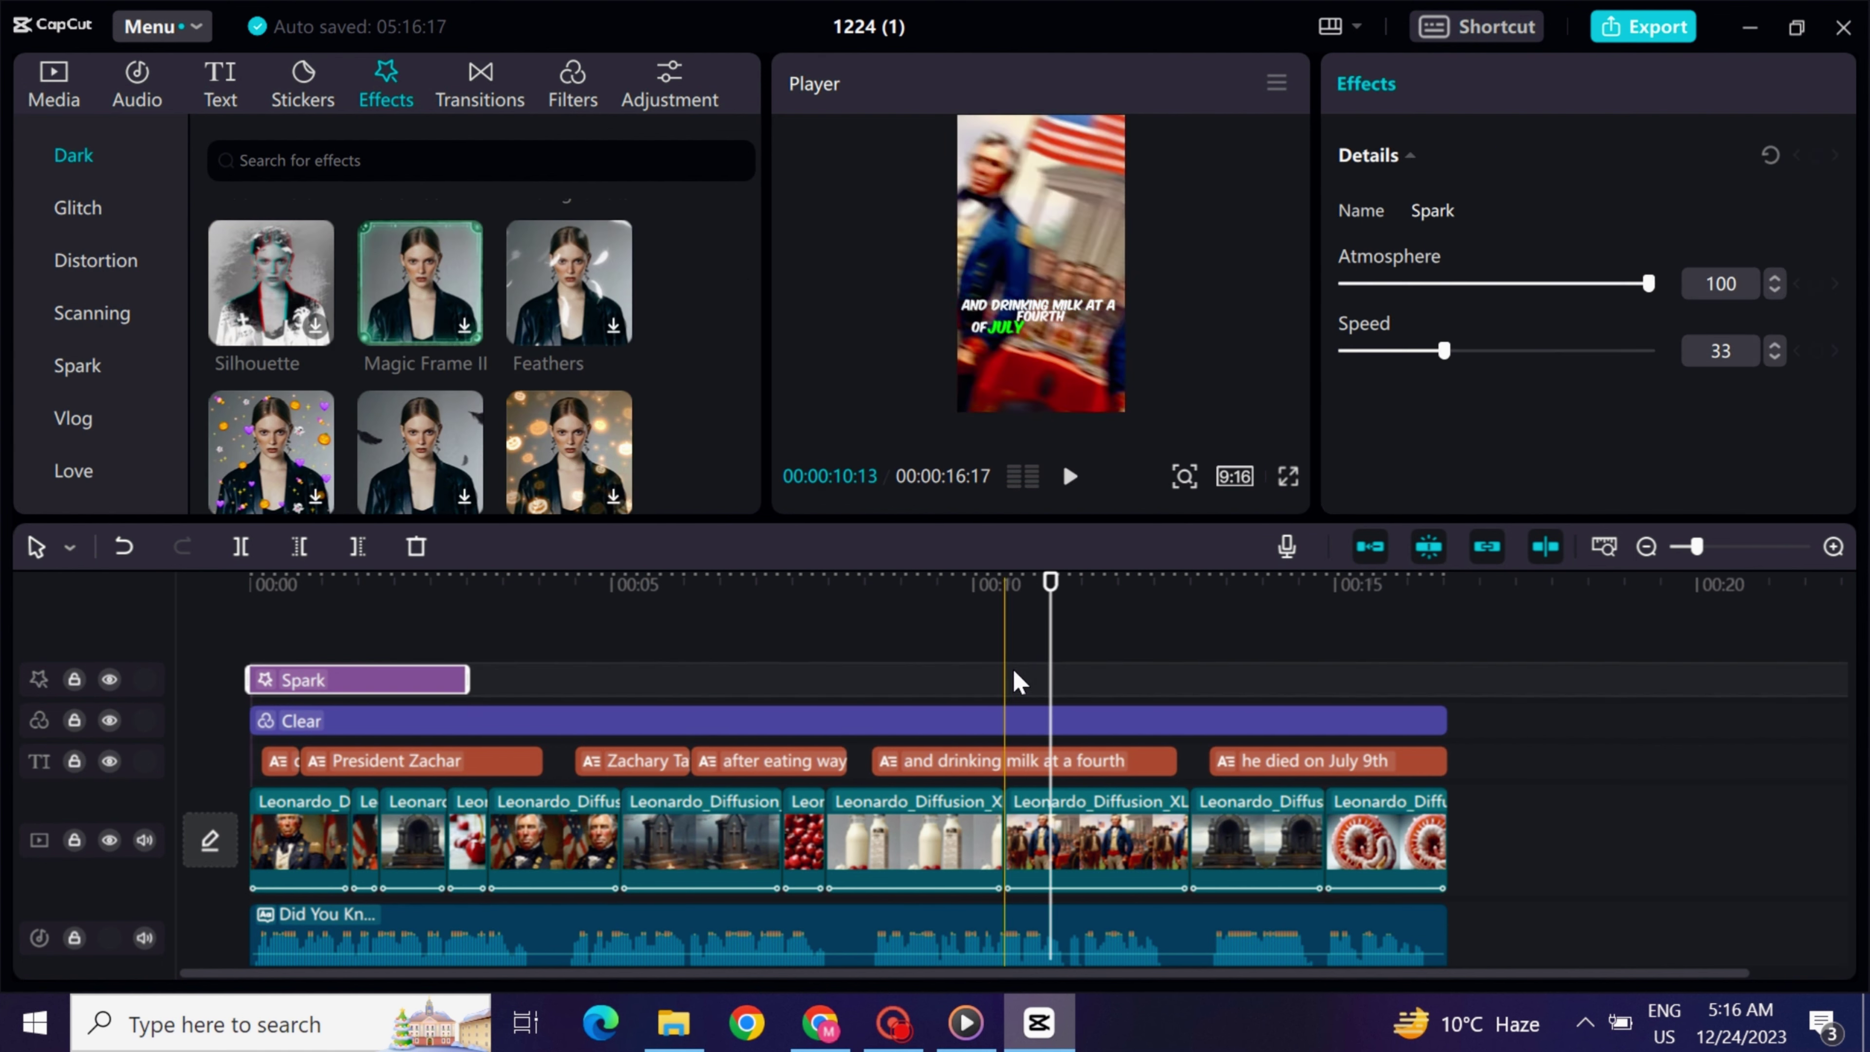
right_click(1013, 666)
left_click(1045, 697)
left_click_drag(1155, 681, 1109, 681)
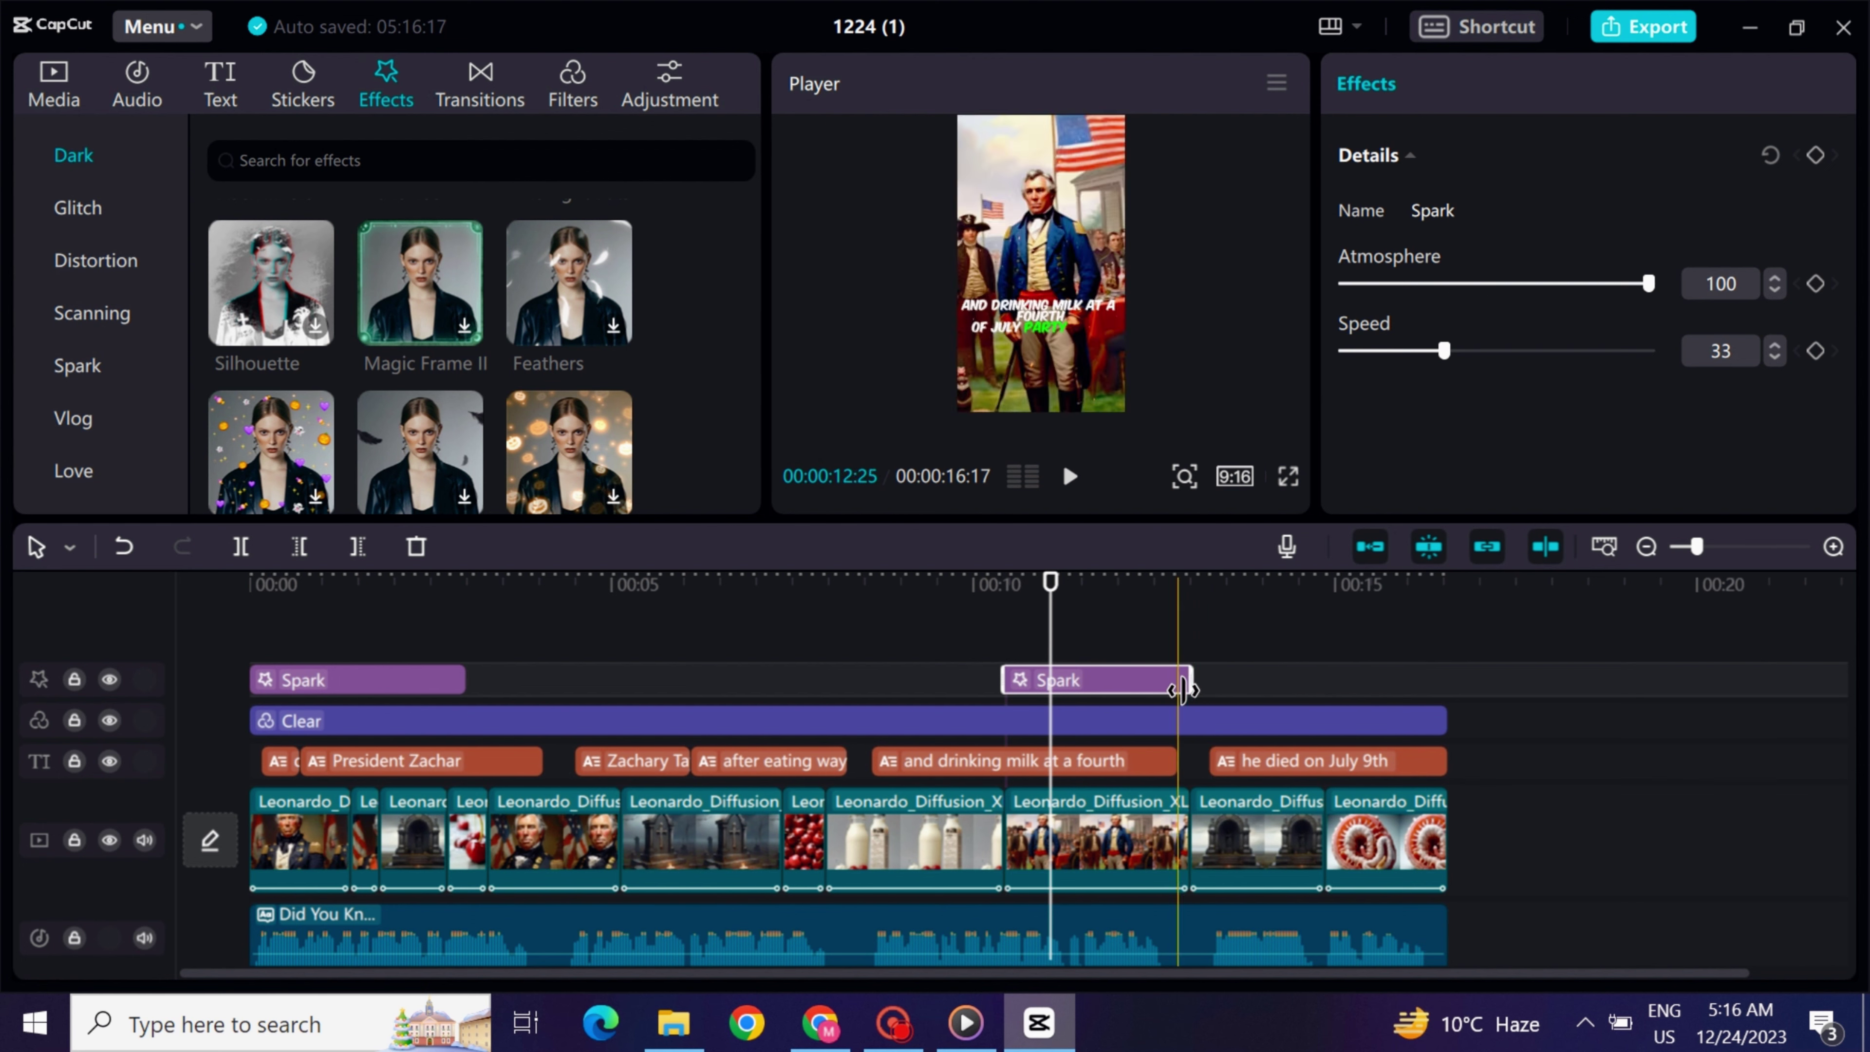
left_click(884, 661)
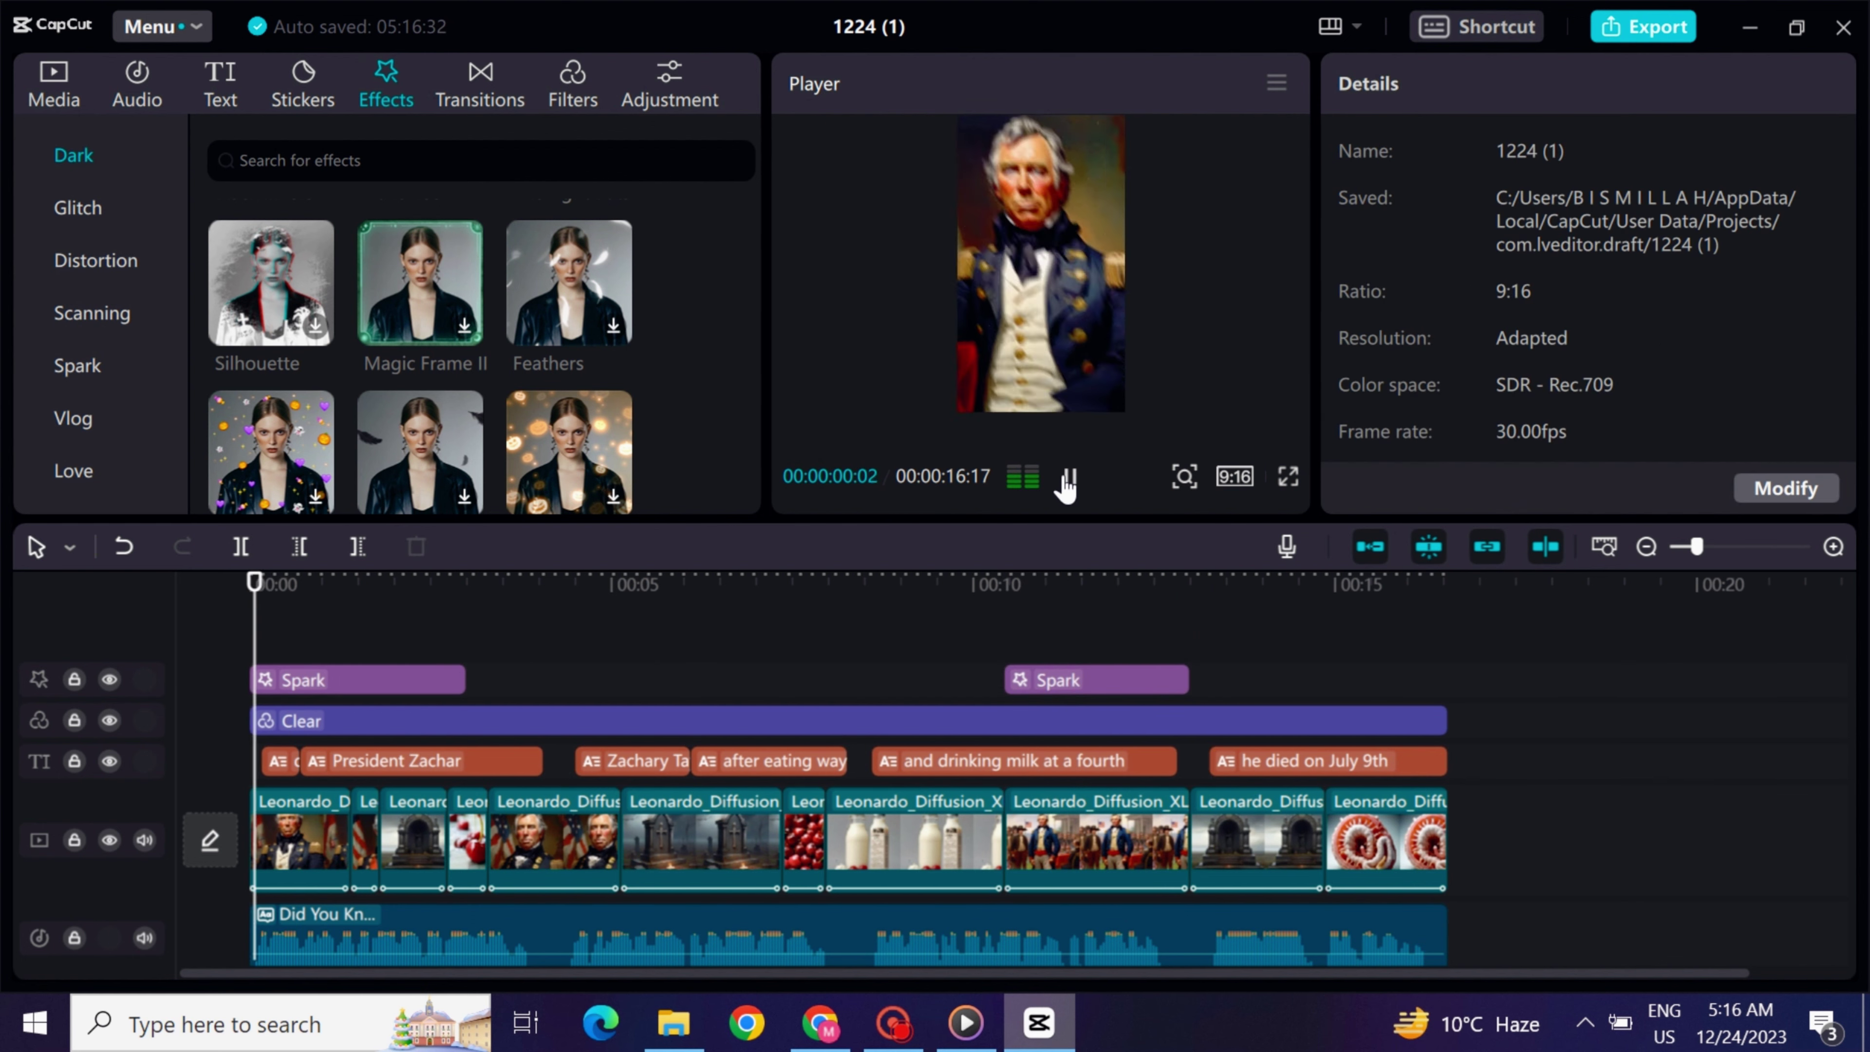
left_click(1290, 479)
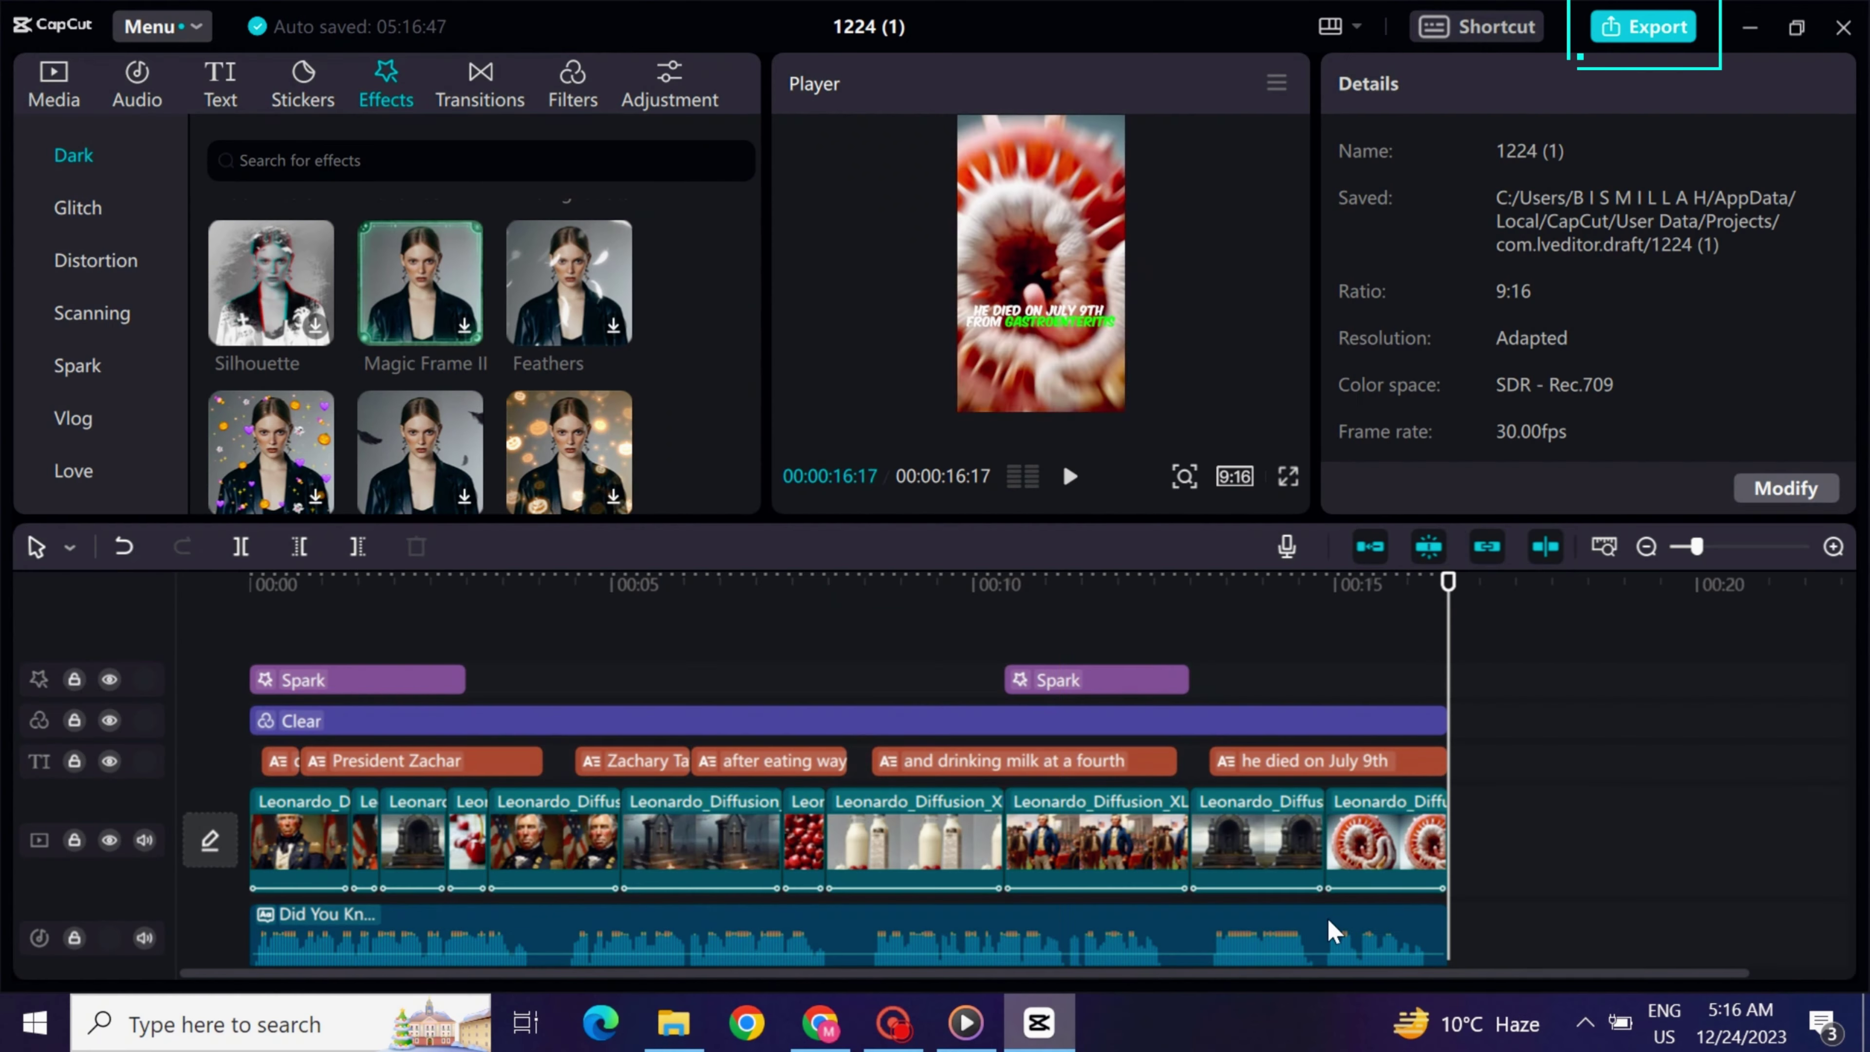
Review the resolution and frame rate options and export the video as an H.264 mp4 to D:/top10.
left_click(1045, 581)
left_click(1616, 33)
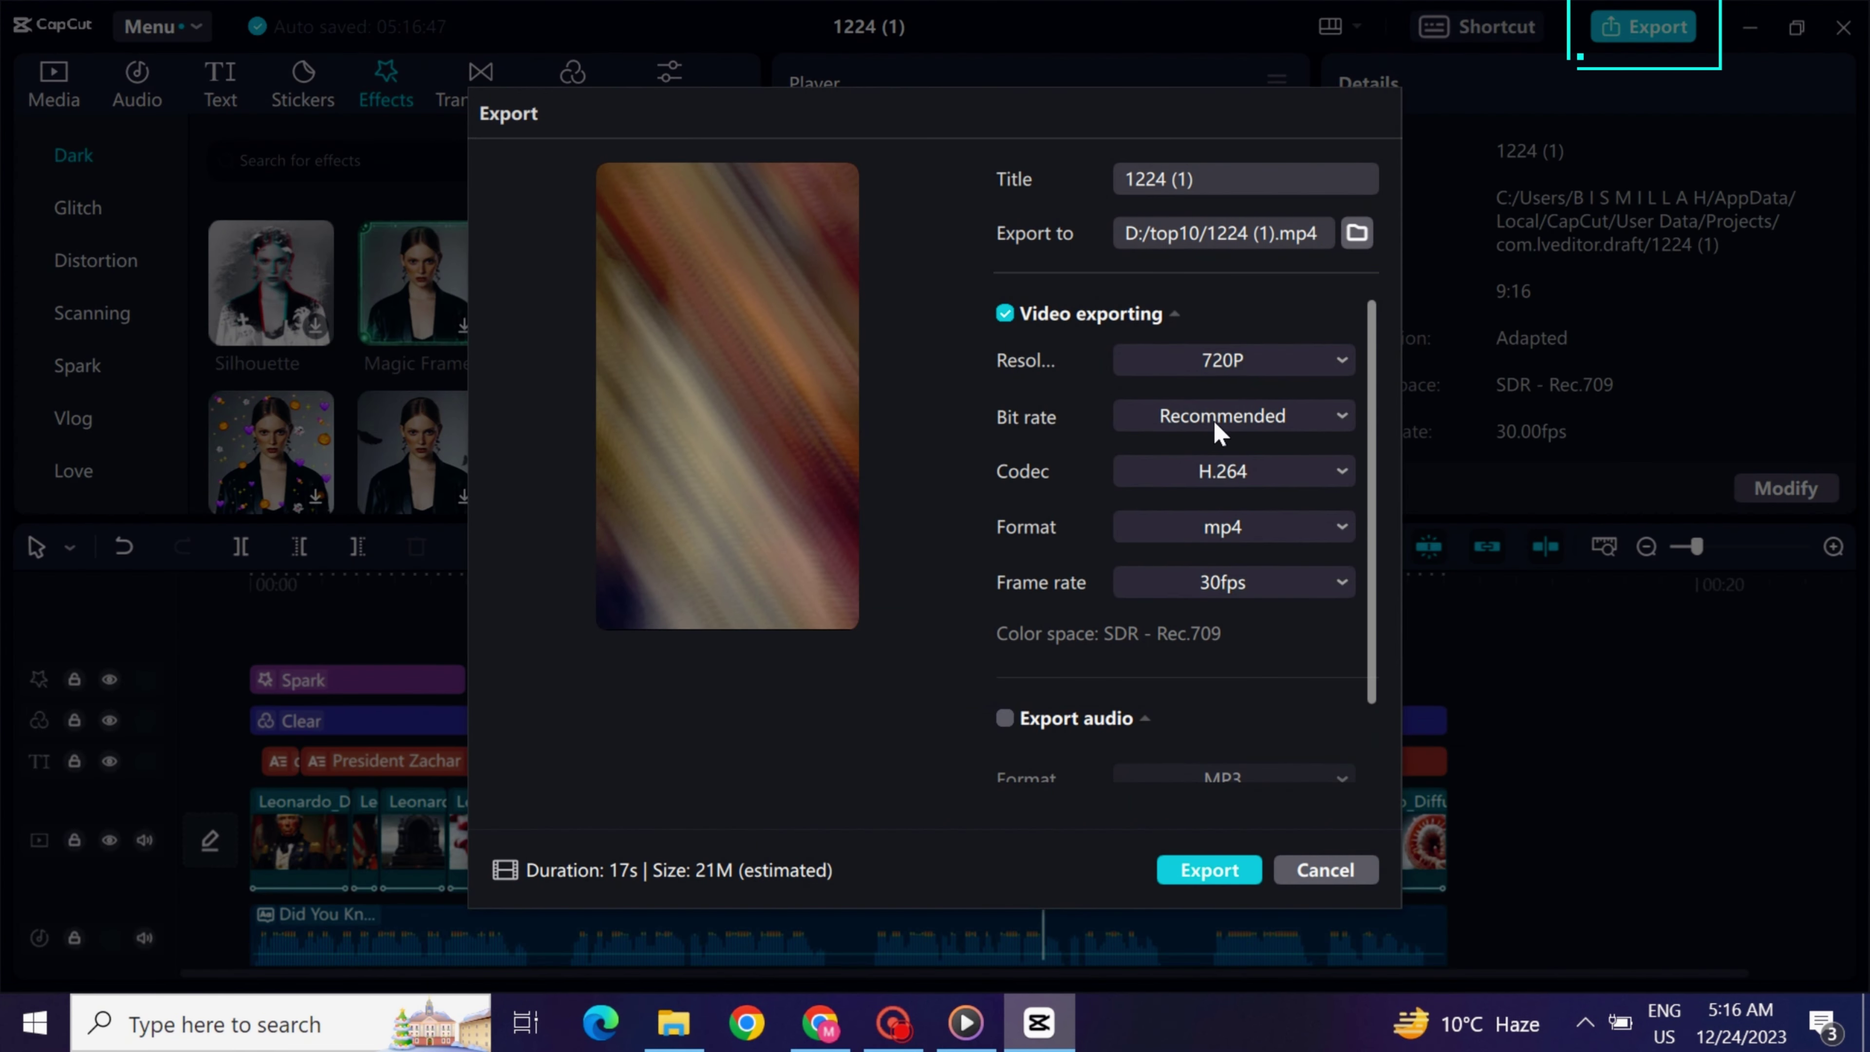
left_click(1224, 362)
left_click(1211, 589)
left_click(1210, 869)
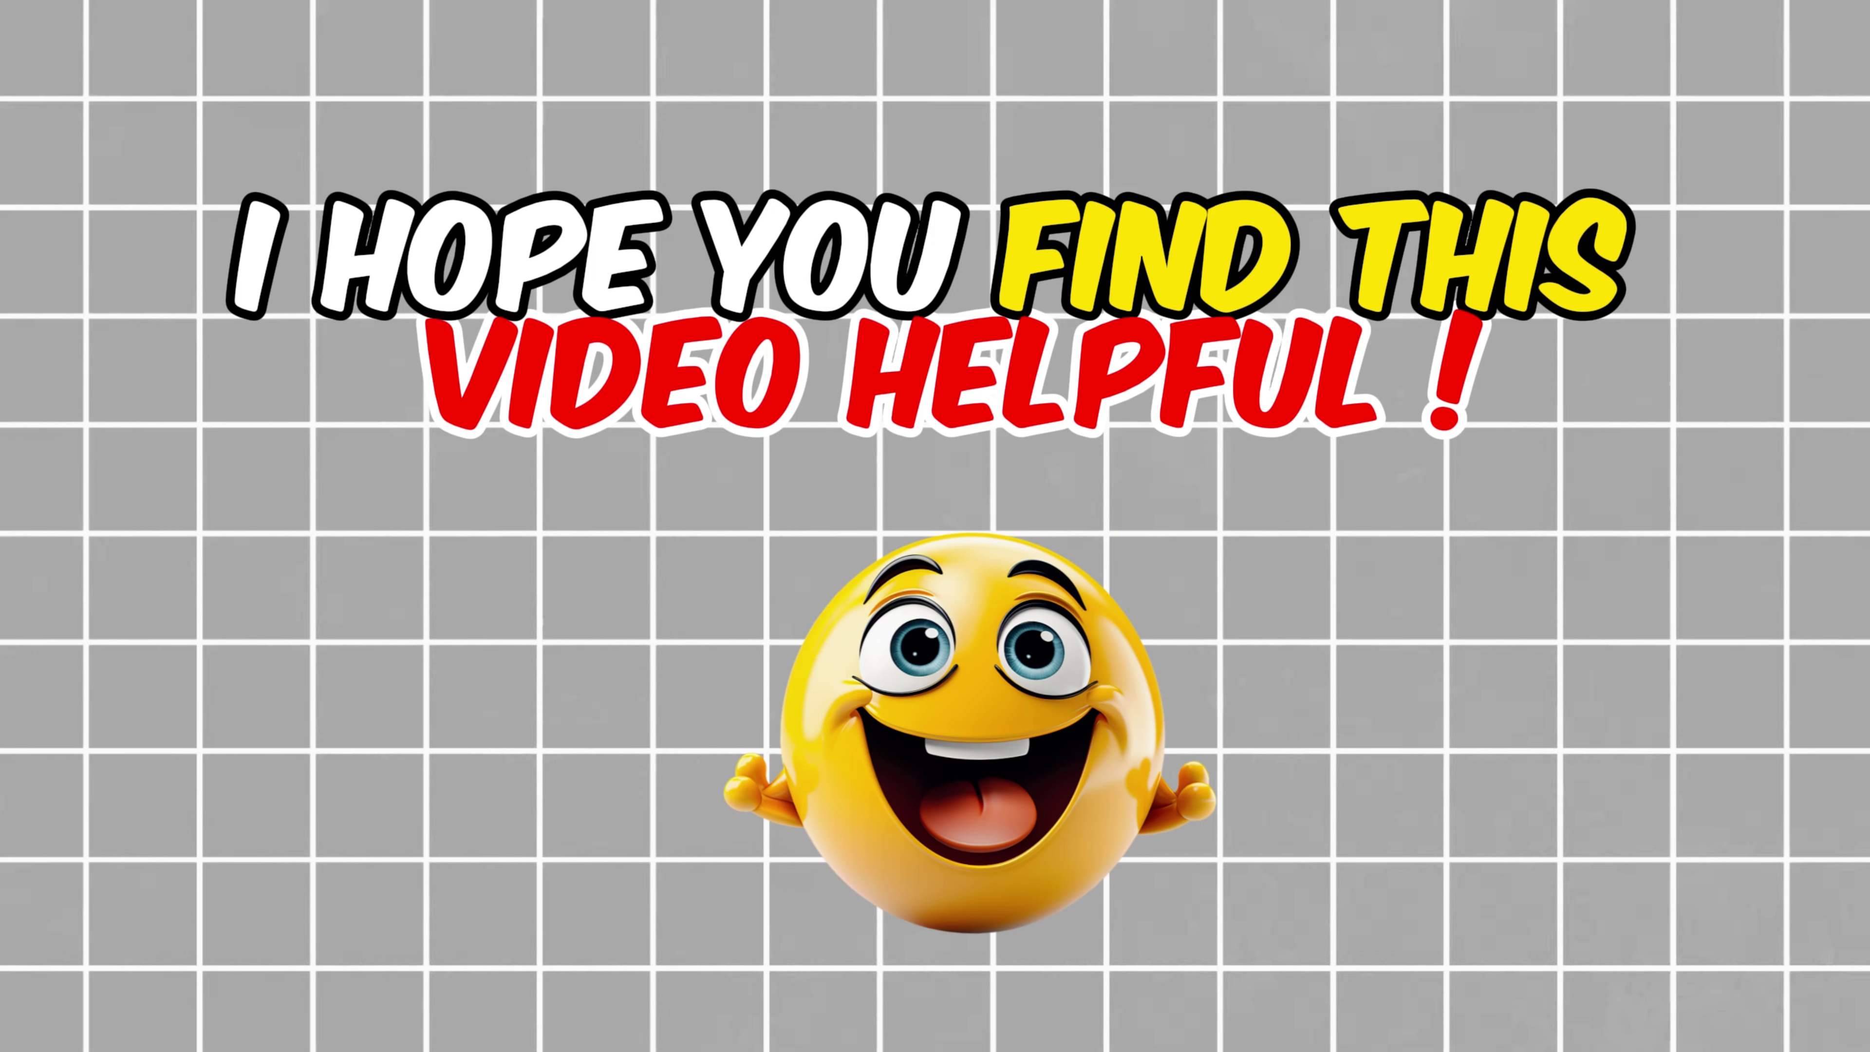